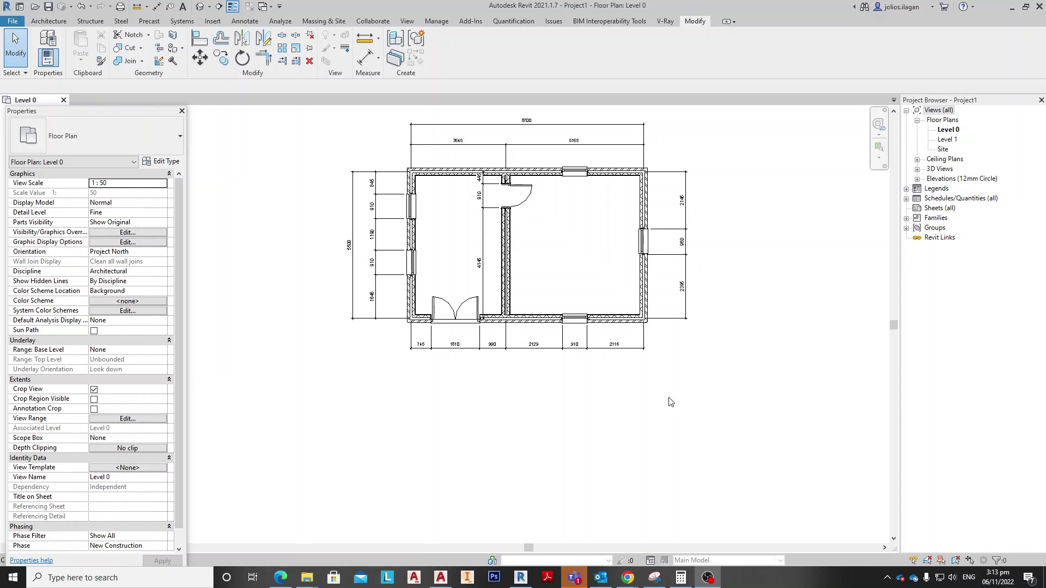
# Create a new title block family from the Titleblocks A3 metric.rft template and frame its border
pyautogui.click(570, 419)
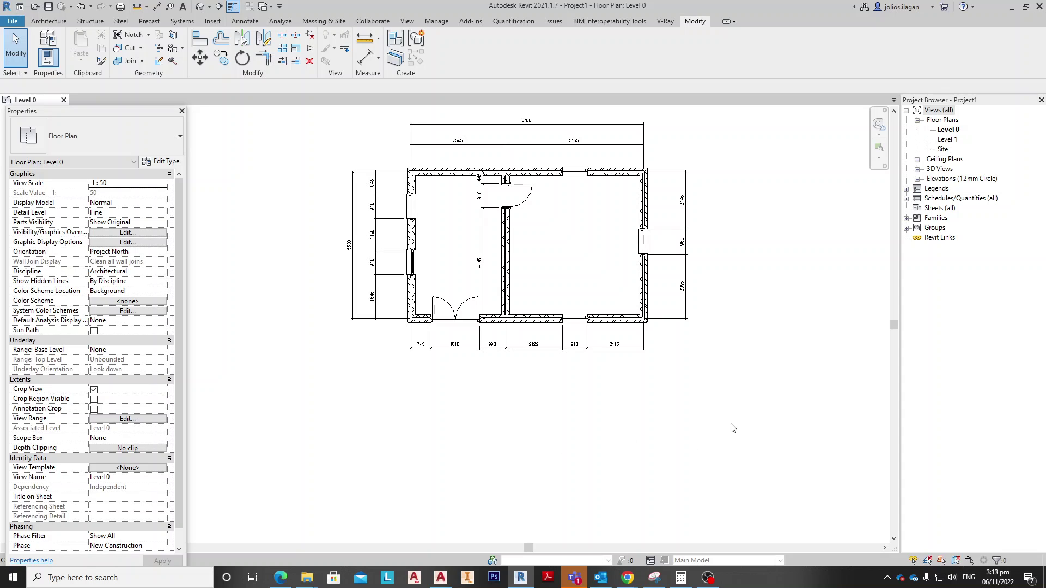
pyautogui.scroll(-1, 731, 428)
pyautogui.scroll(-1, 742, 335)
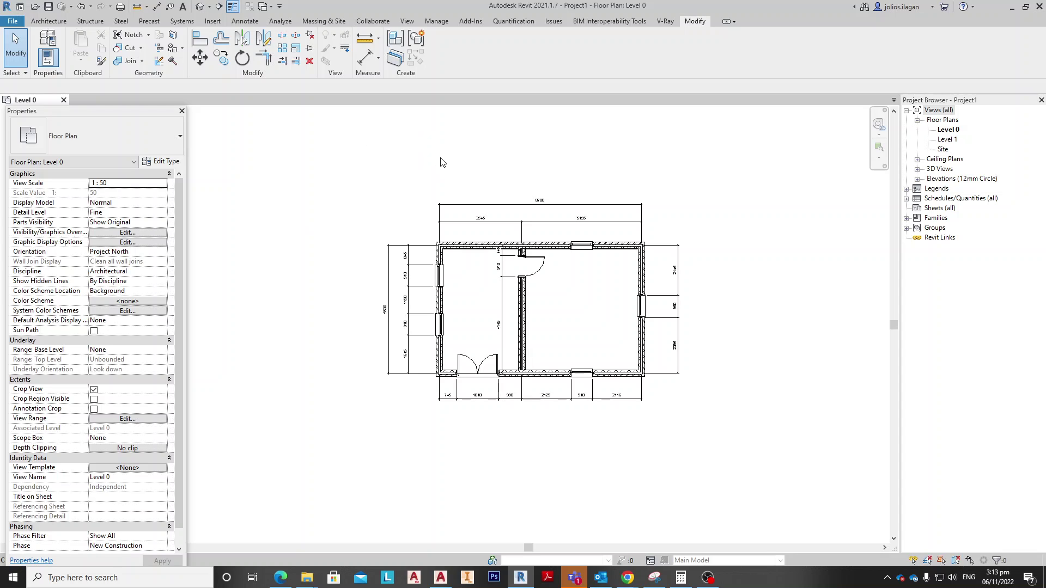
pyautogui.click(13, 22)
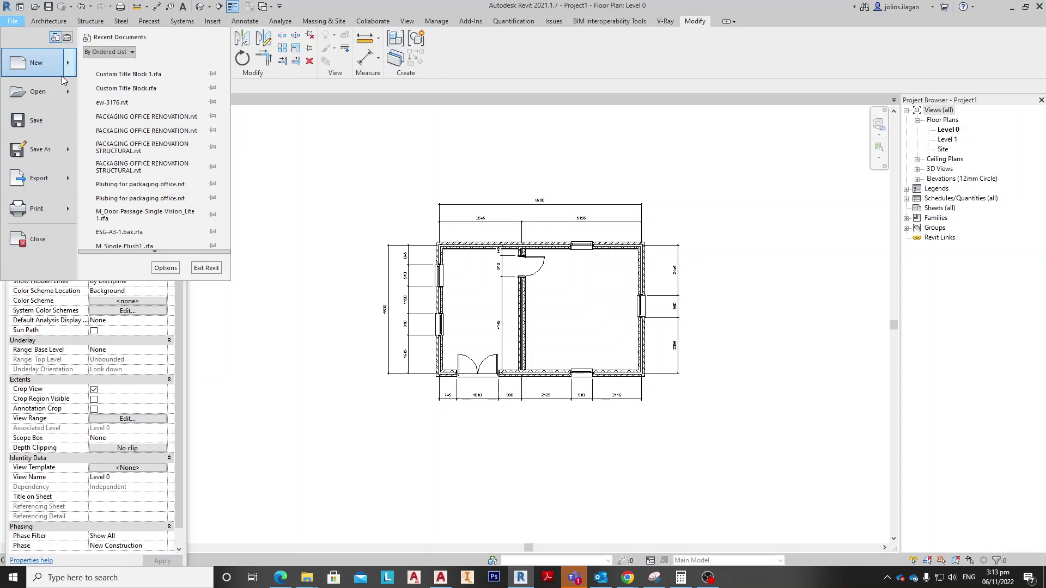
pyautogui.moveTo(38, 62)
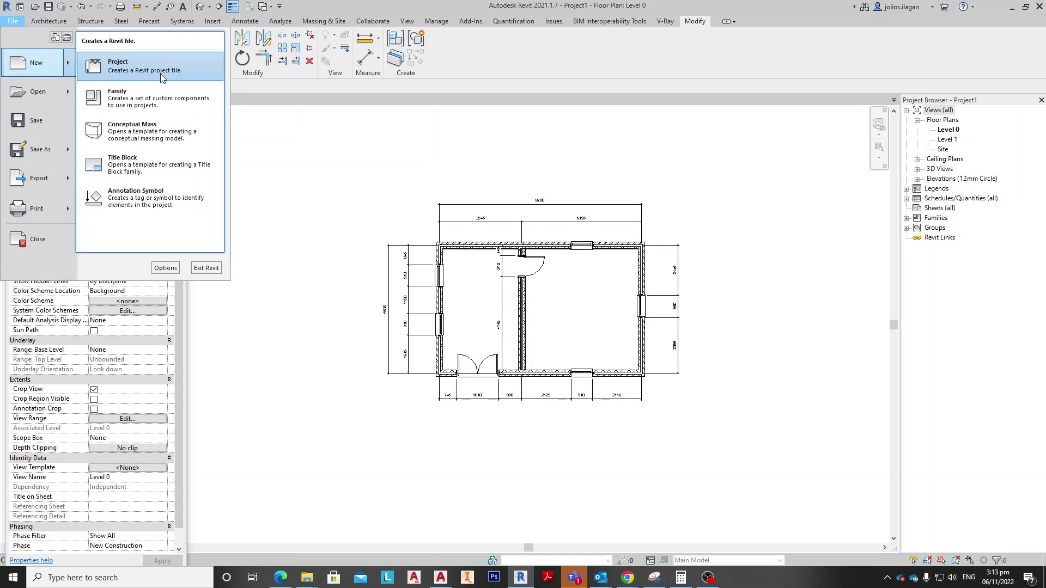
pyautogui.click(164, 101)
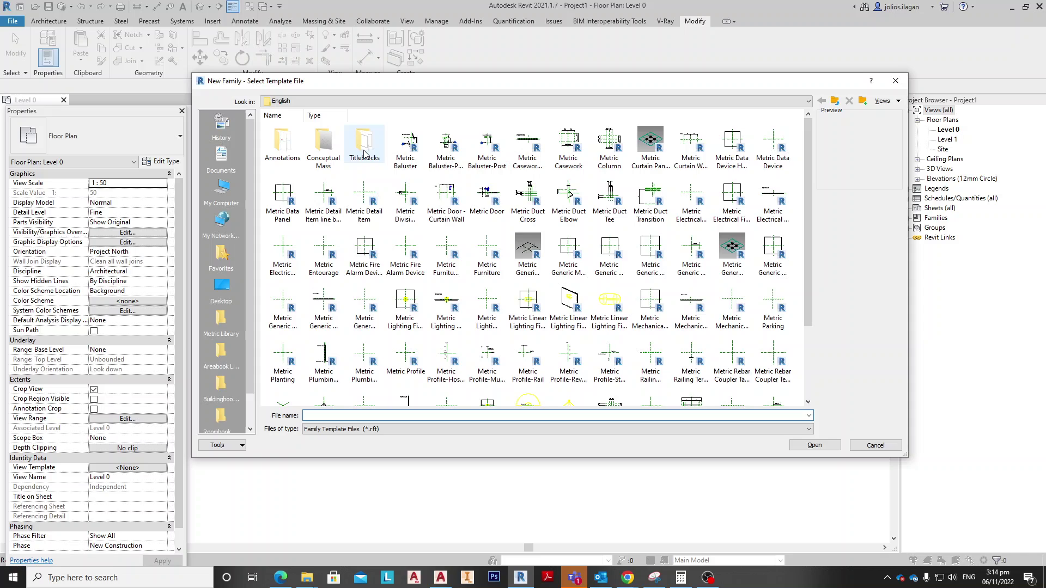
pyautogui.doubleClick(357, 151)
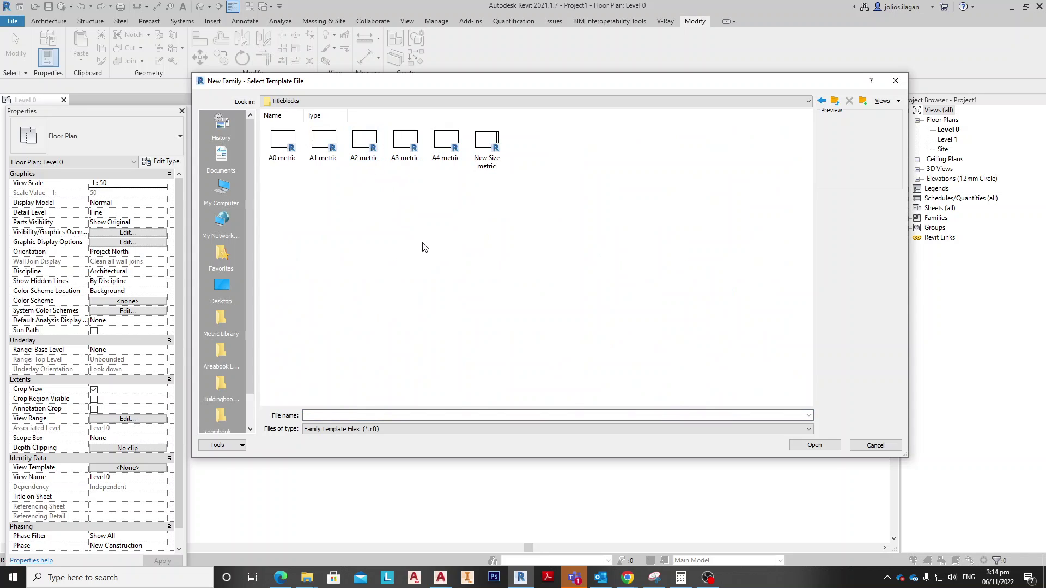
pyautogui.click(413, 160)
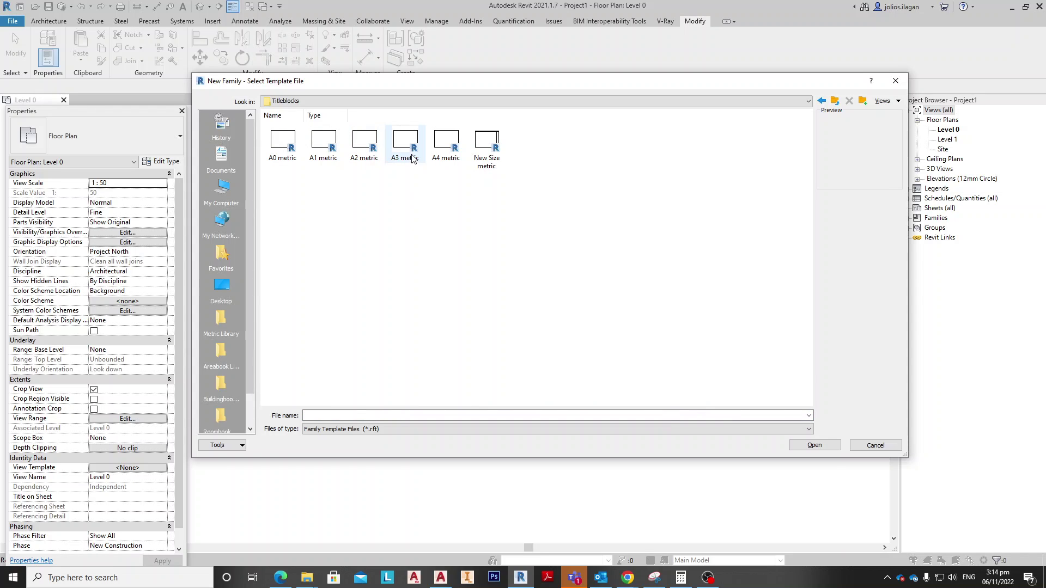
pyautogui.click(814, 445)
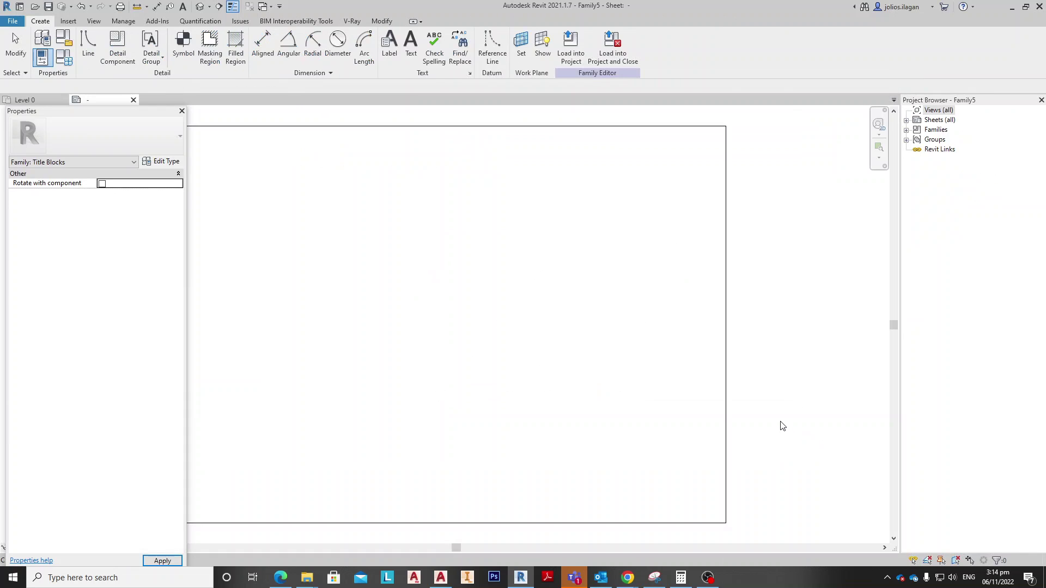
pyautogui.moveTo(586, 254)
pyautogui.mouseDown(button='middle')
pyautogui.moveTo(542, 239)
pyautogui.moveTo(573, 295)
pyautogui.mouseUp(button='middle')
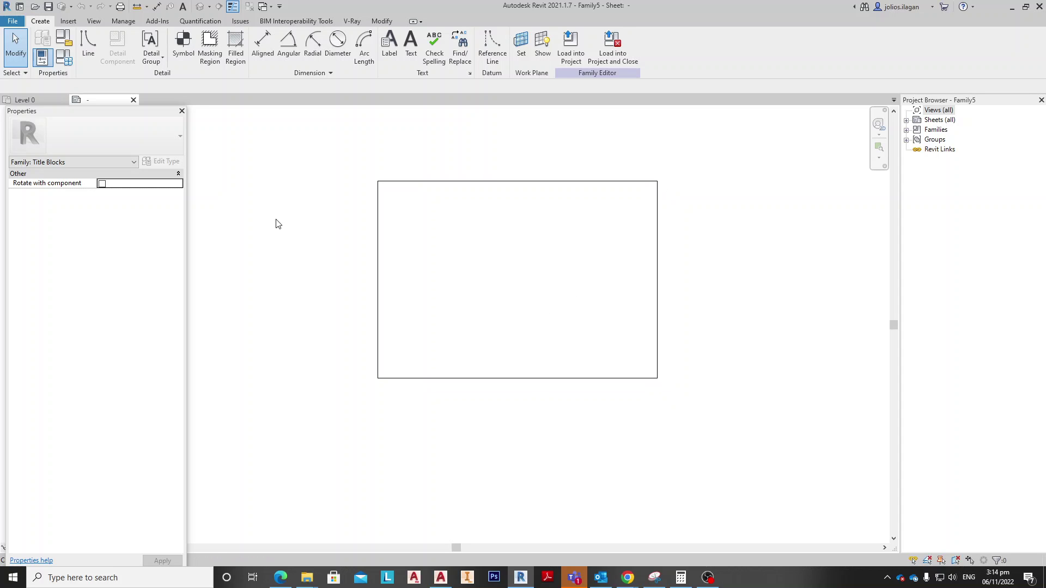
# Import Custom Title Block.dwg into the family and close the Elements Lost on Import warning
pyautogui.click(72, 22)
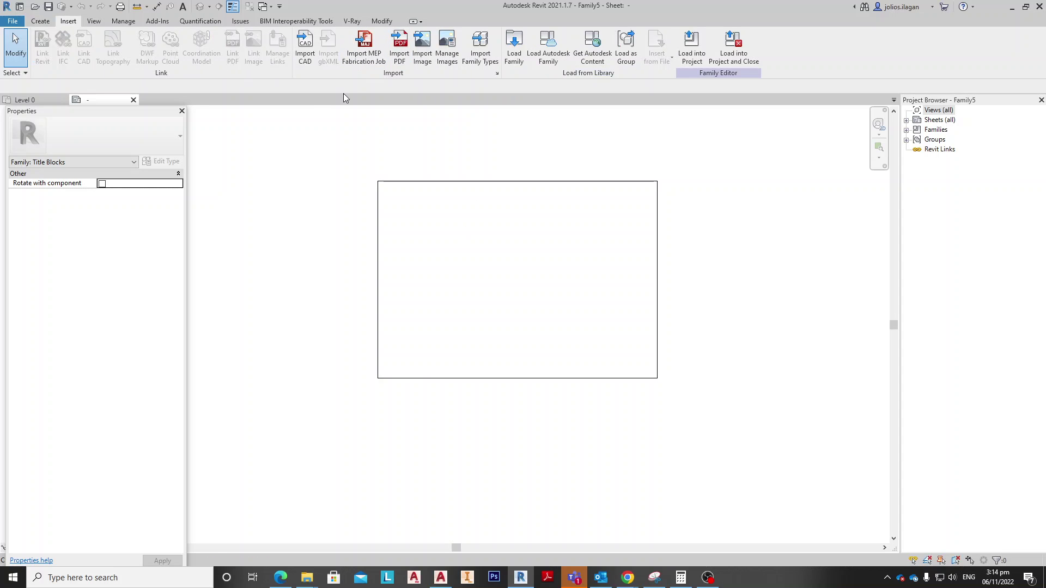
pyautogui.click(309, 59)
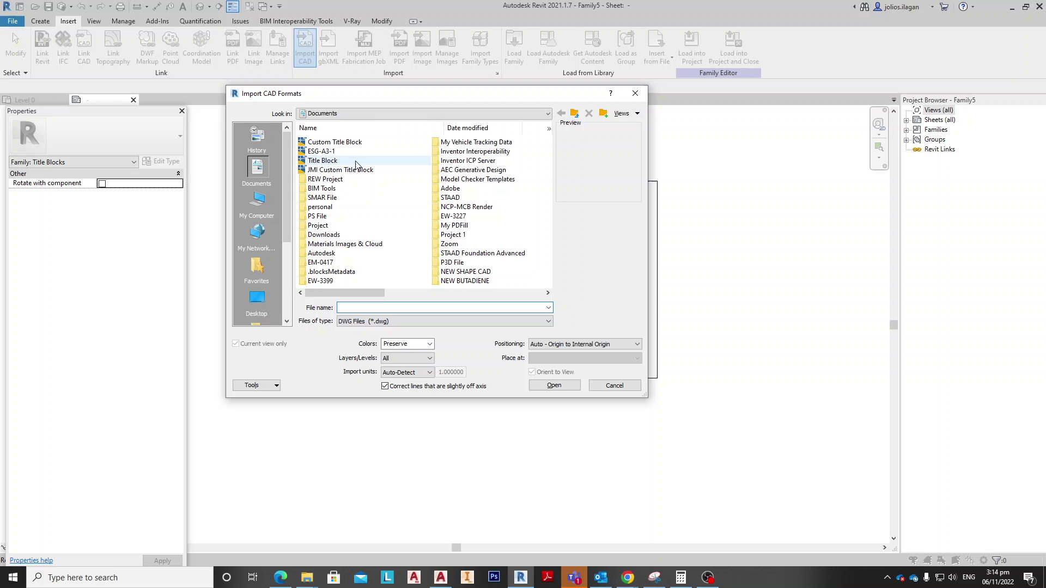
pyautogui.click(360, 144)
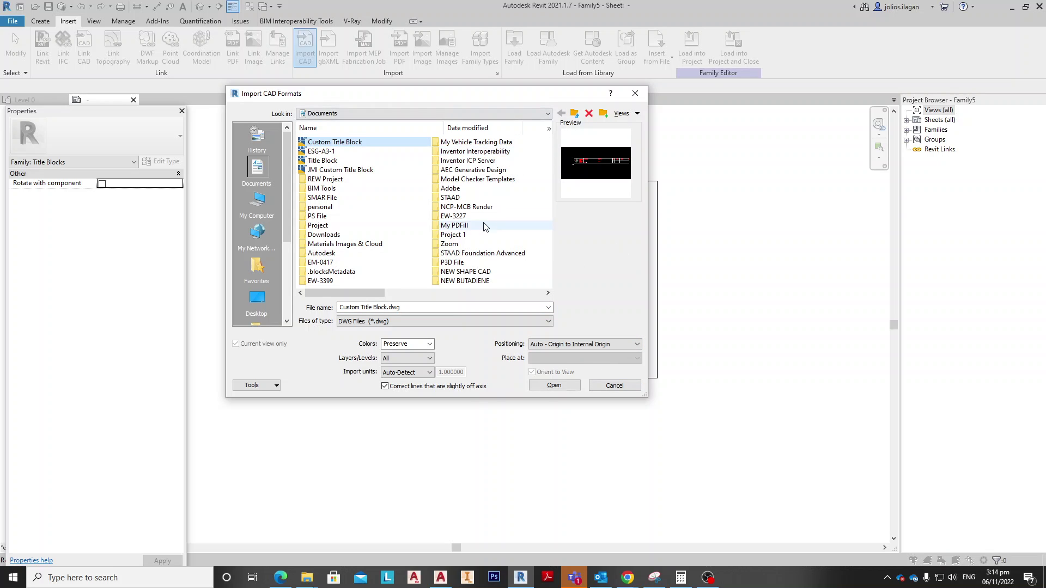
pyautogui.click(557, 389)
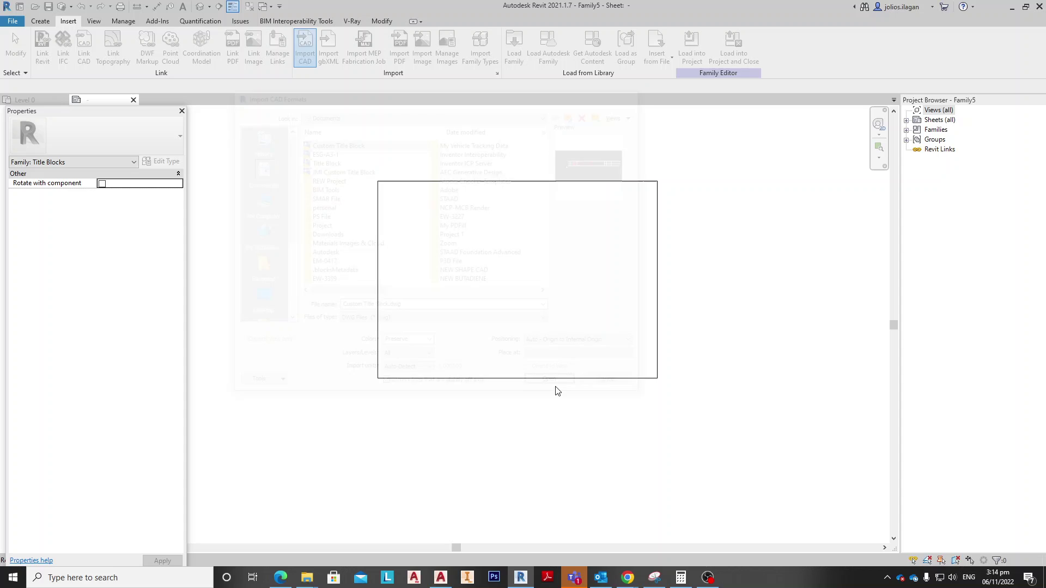
pyautogui.click(550, 305)
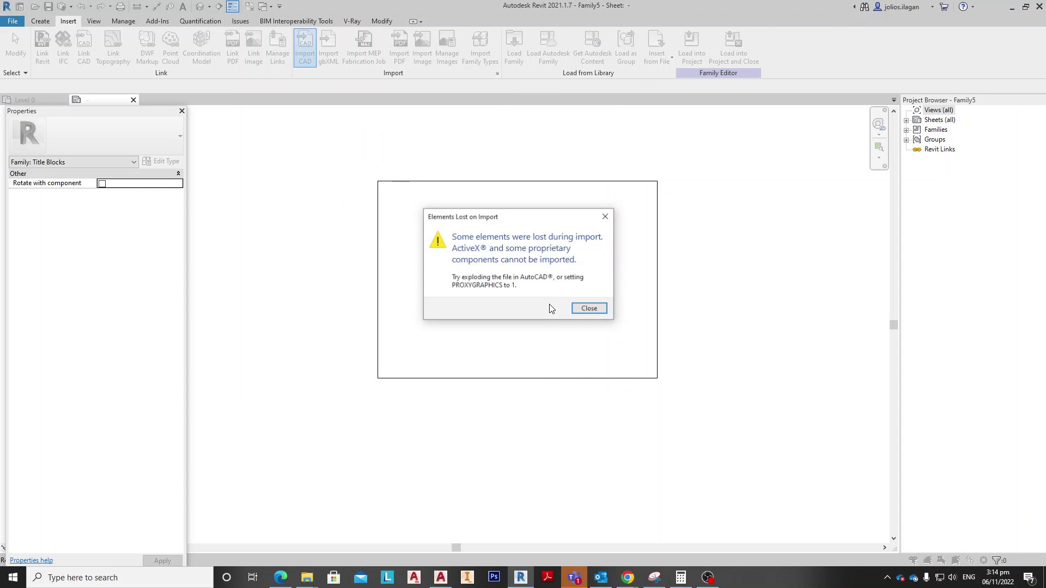
pyautogui.click(588, 309)
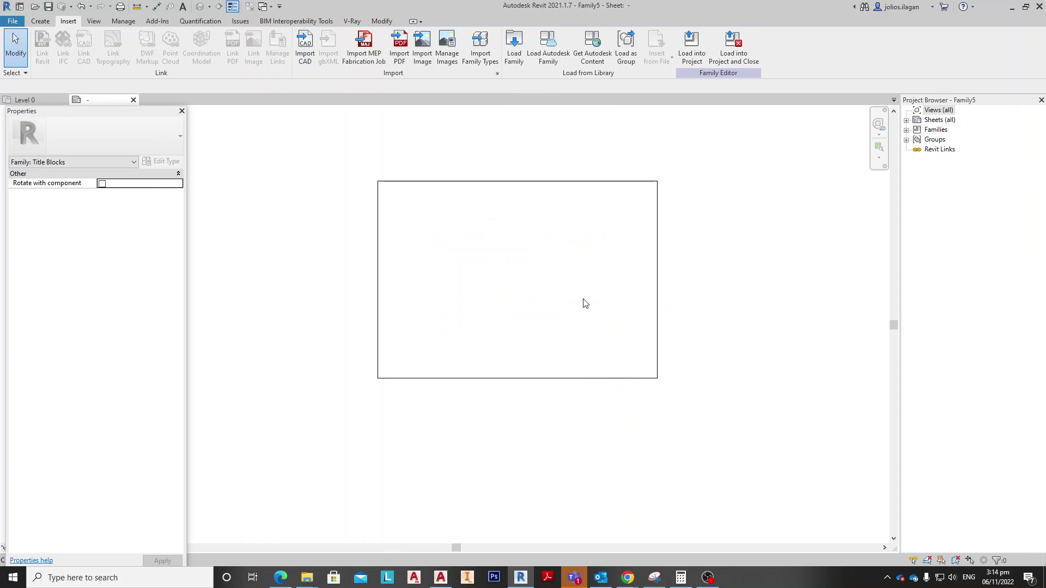
pyautogui.scroll(-5, 584, 303)
pyautogui.scroll(-2, 570, 299)
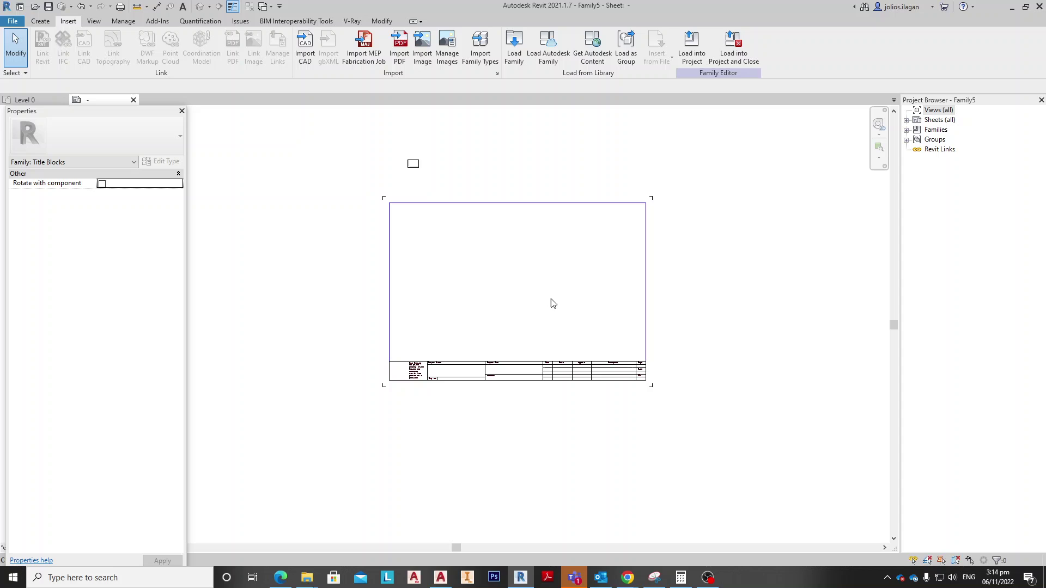
pyautogui.scroll(4, 550, 303)
pyautogui.scroll(2, 463, 385)
pyautogui.scroll(-3, 490, 372)
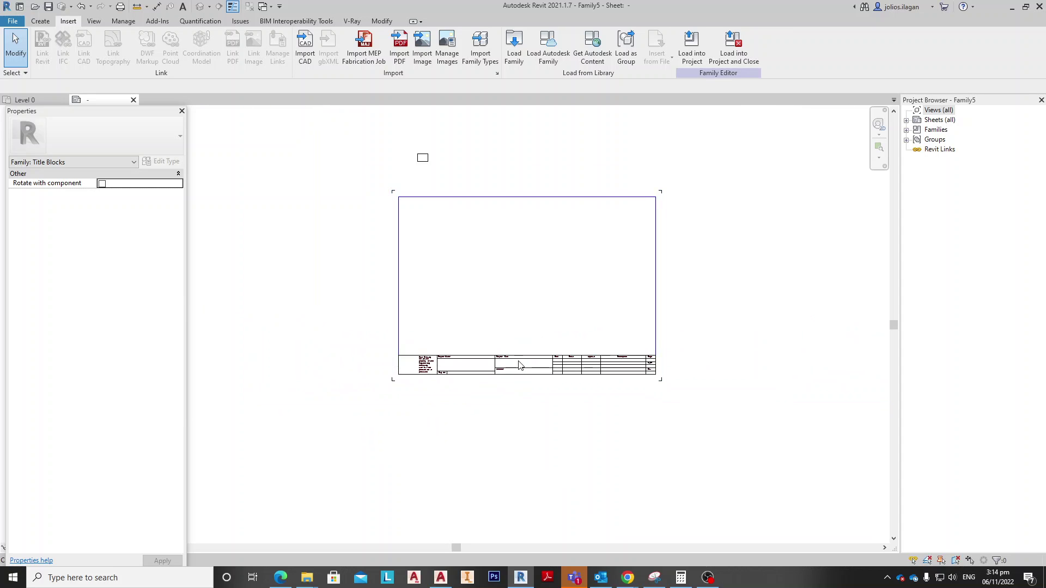
pyautogui.click(520, 365)
pyautogui.scroll(1, 575, 262)
pyautogui.scroll(-1, 564, 286)
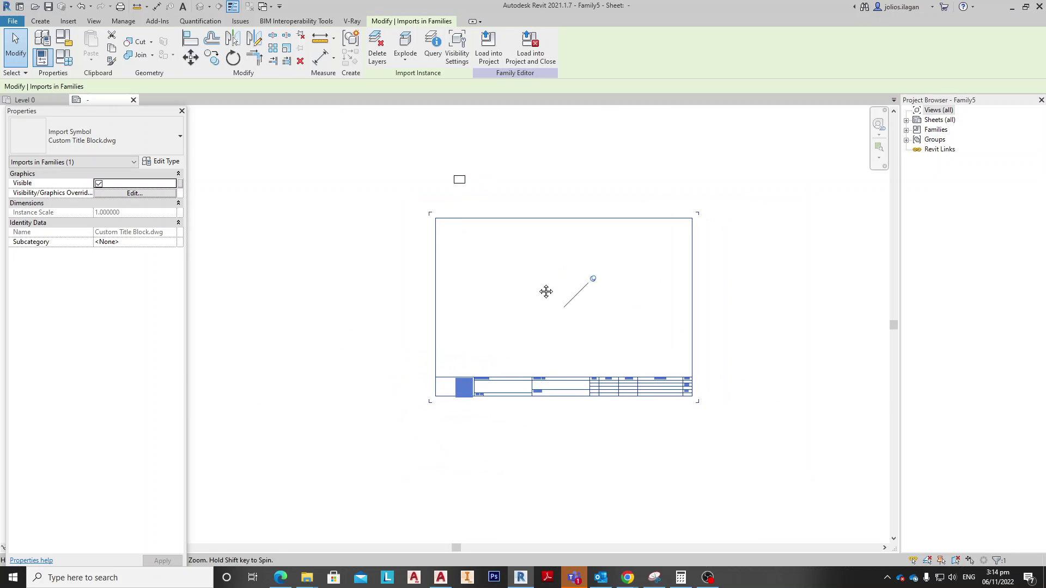
pyautogui.scroll(1, 546, 291)
pyautogui.scroll(-1, 556, 276)
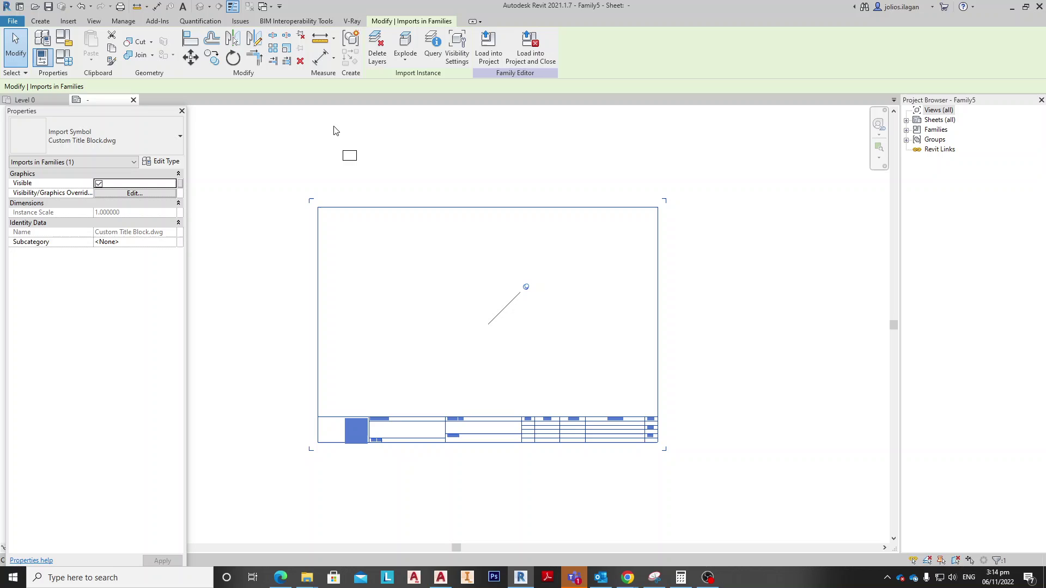
pyautogui.scroll(-1, 451, 229)
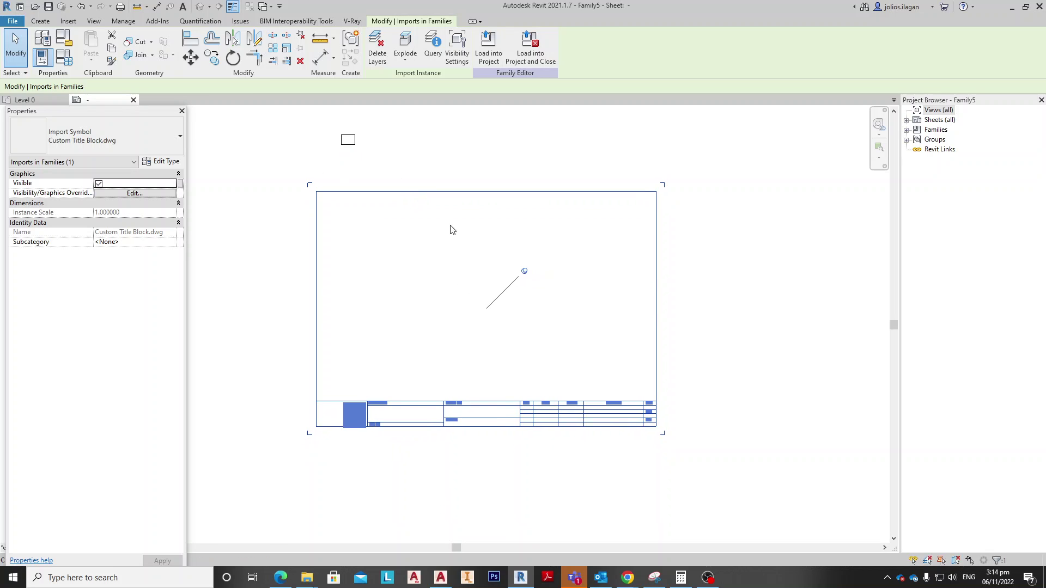
pyautogui.scroll(1, 473, 270)
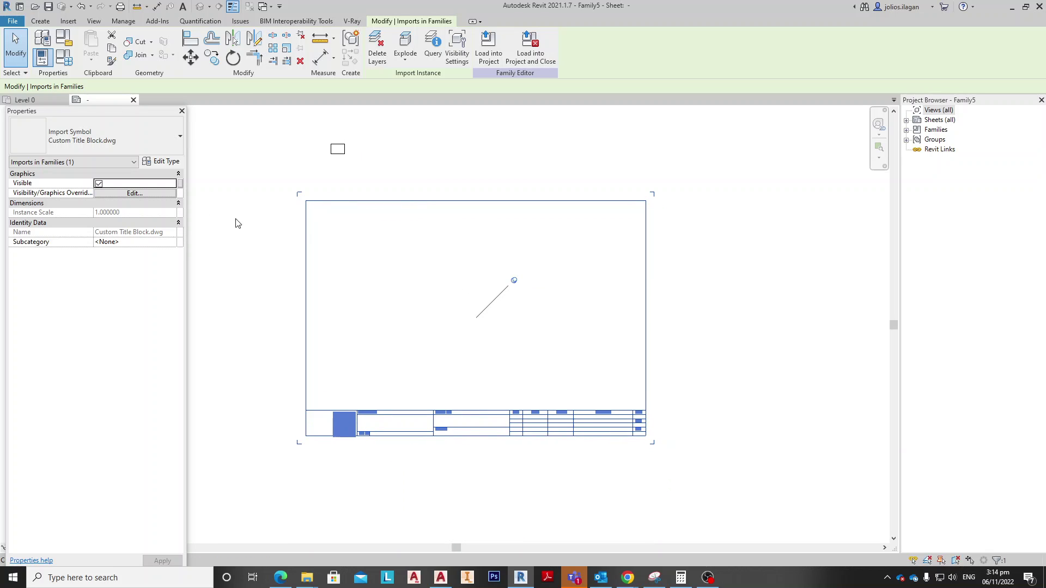
pyautogui.scroll(1, 392, 237)
pyautogui.scroll(-1, 455, 256)
pyautogui.scroll(1, 465, 266)
pyautogui.scroll(-1, 485, 286)
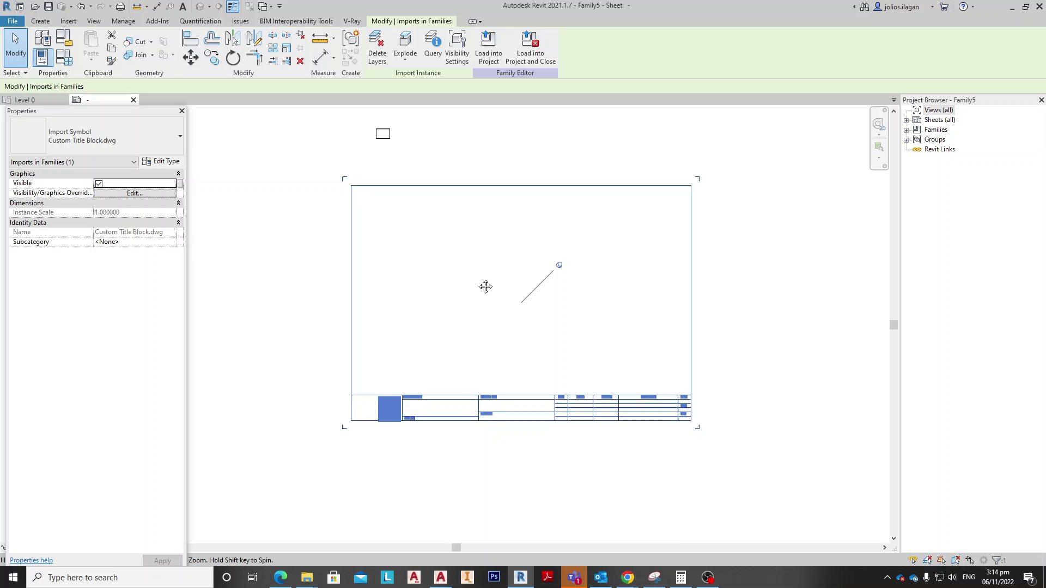
pyautogui.scroll(1, 490, 274)
pyautogui.scroll(-1, 497, 256)
pyautogui.moveTo(511, 327); pyautogui.dragTo(510, 331, button='middle')
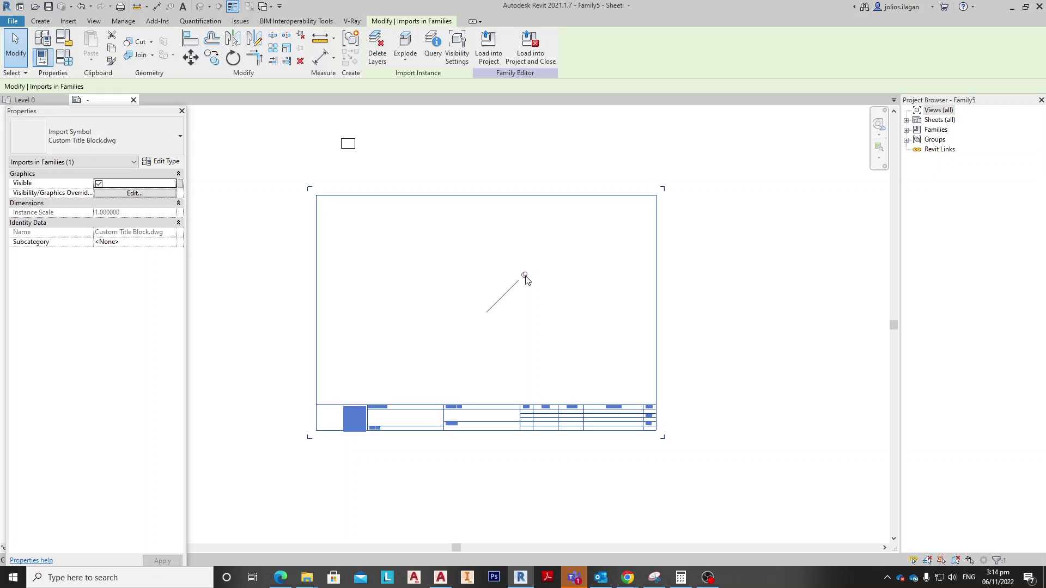
pyautogui.moveTo(462, 326); pyautogui.dragTo(490, 377, button='middle')
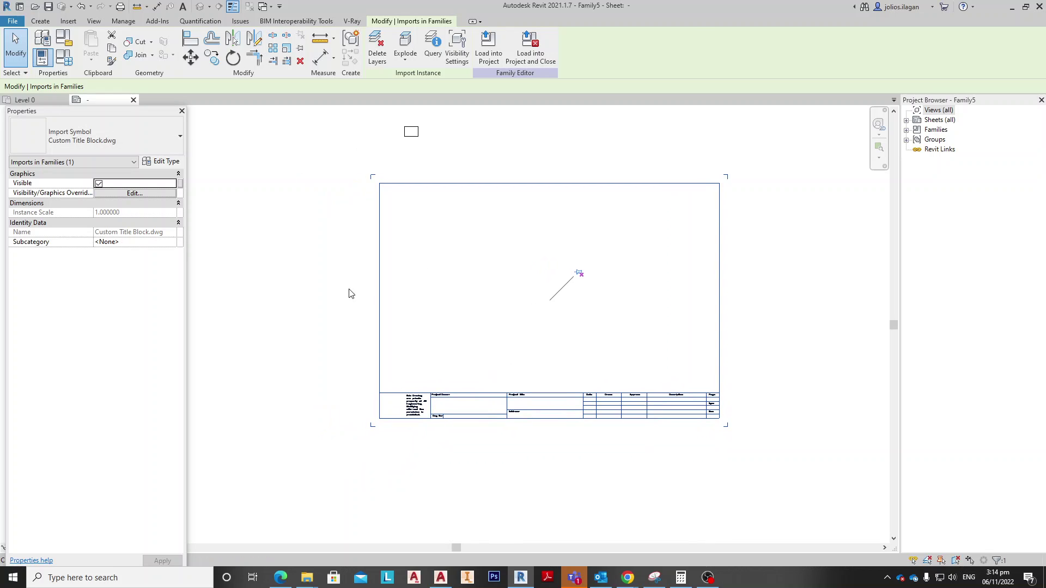
# Move the imported title block drawing by its corner into the A3 sheet border
pyautogui.press('m')
pyautogui.press('v')
pyautogui.scroll(2, 372, 428)
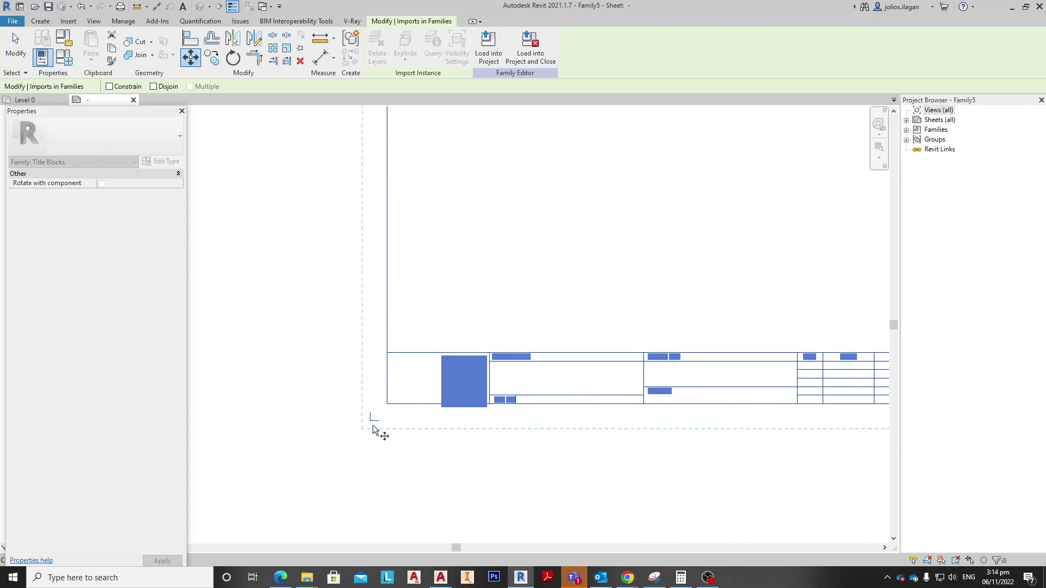
pyautogui.click(371, 422)
pyautogui.scroll(-3, 426, 343)
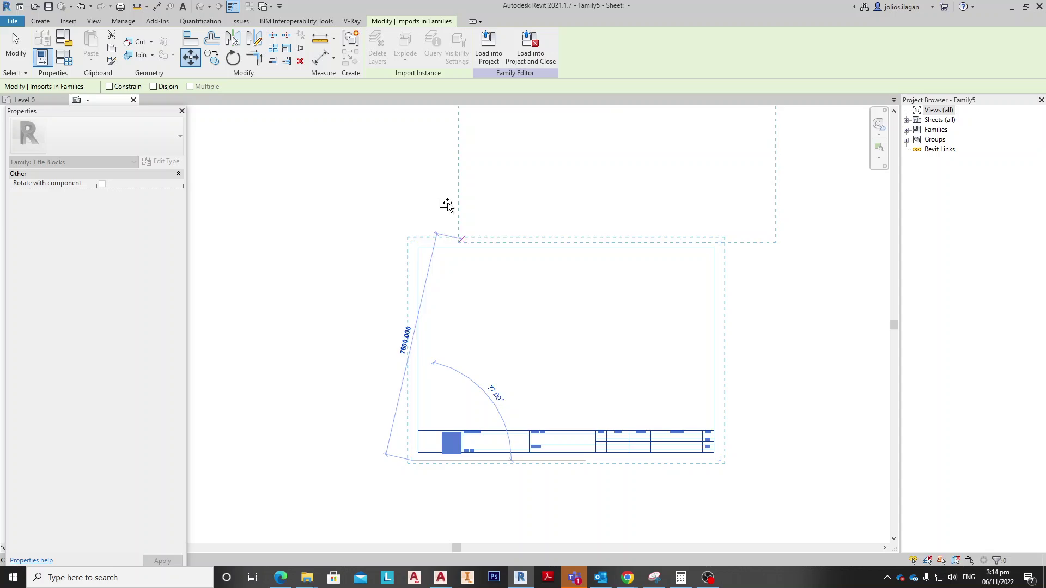
pyautogui.scroll(3, 437, 216)
pyautogui.click(436, 221)
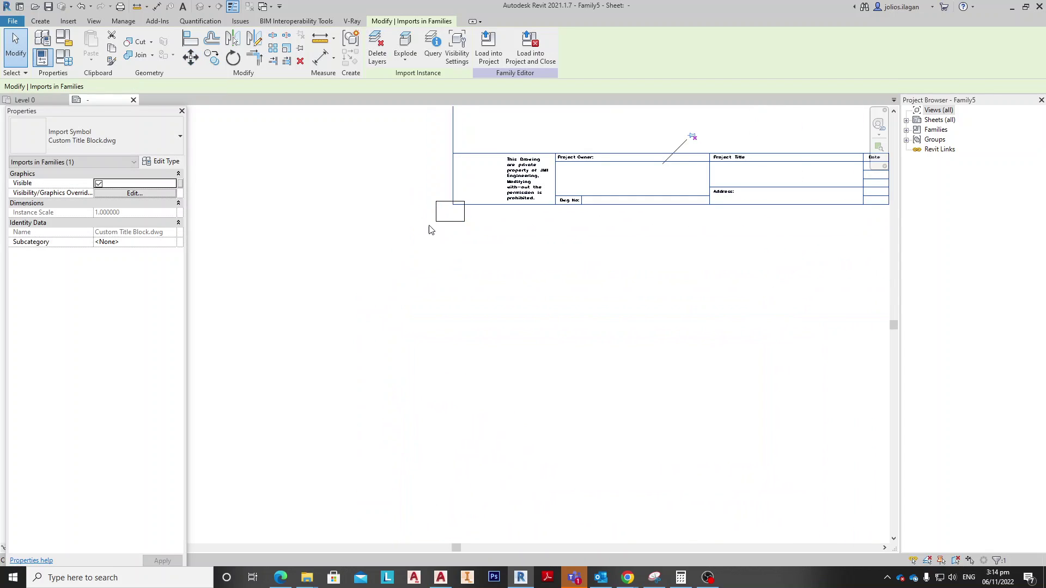
# Scale the imported title block drawing from its corner to fit the A3 border
pyautogui.press('r')
pyautogui.press('e')
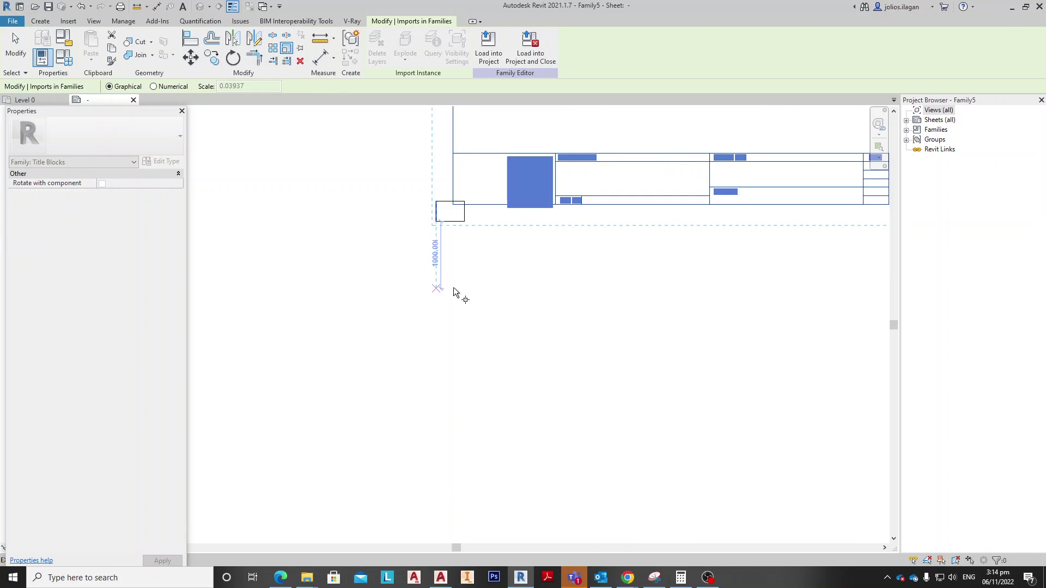
pyautogui.click(437, 221)
pyautogui.scroll(-3, 457, 262)
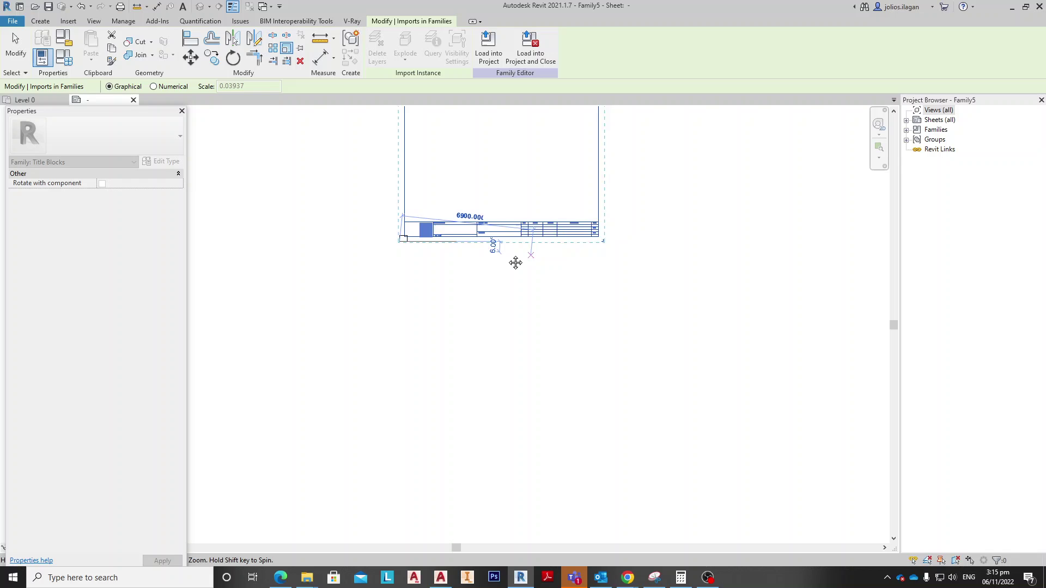
pyautogui.scroll(2, 514, 262)
pyautogui.scroll(1, 593, 261)
pyautogui.click(598, 232)
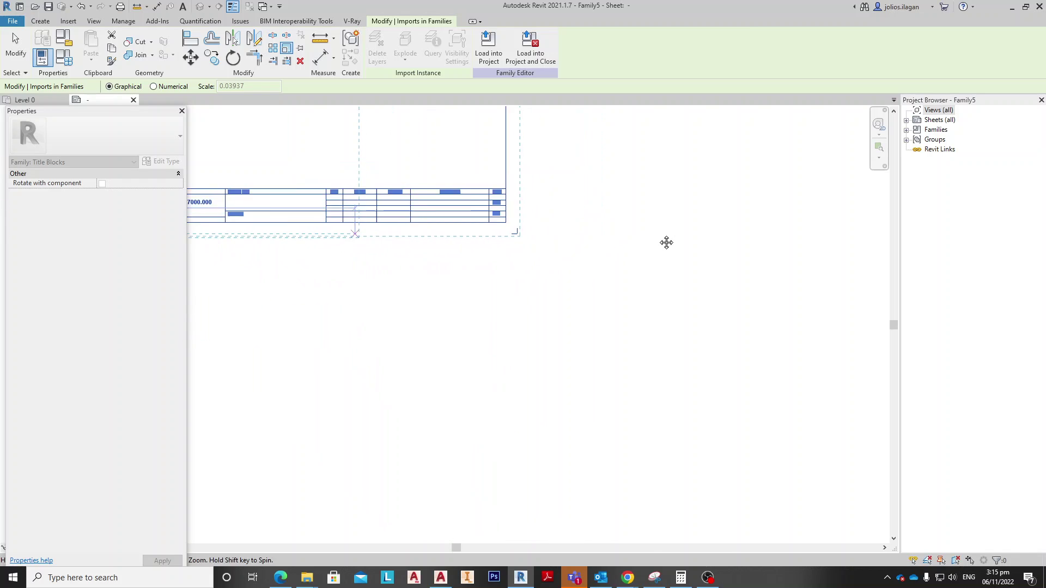
pyautogui.click(485, 230)
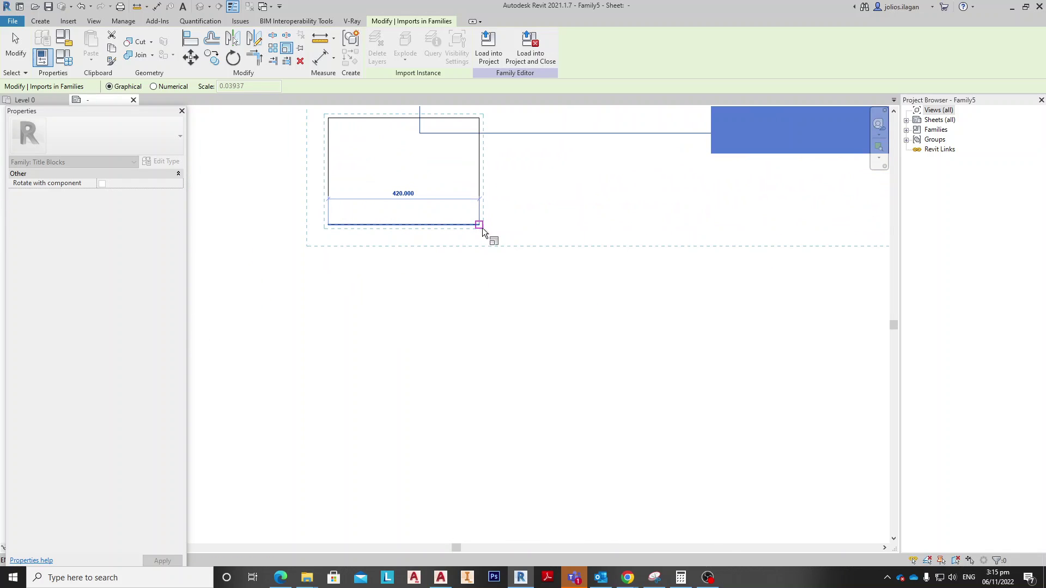
pyautogui.scroll(-5, 591, 282)
pyautogui.press('Escape')
pyautogui.scroll(3, 553, 210)
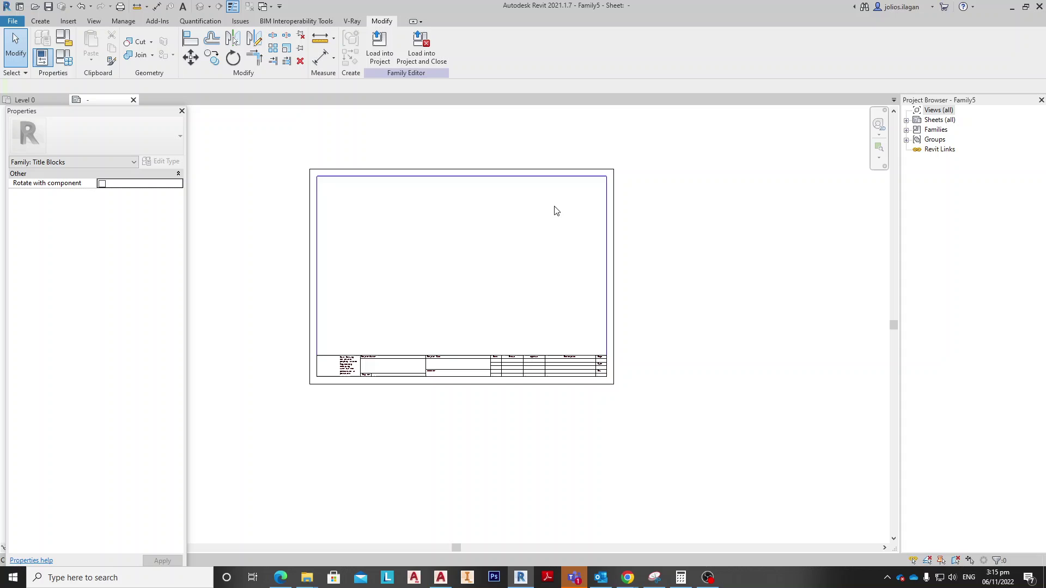
pyautogui.scroll(-1, 574, 191)
pyautogui.click(553, 165)
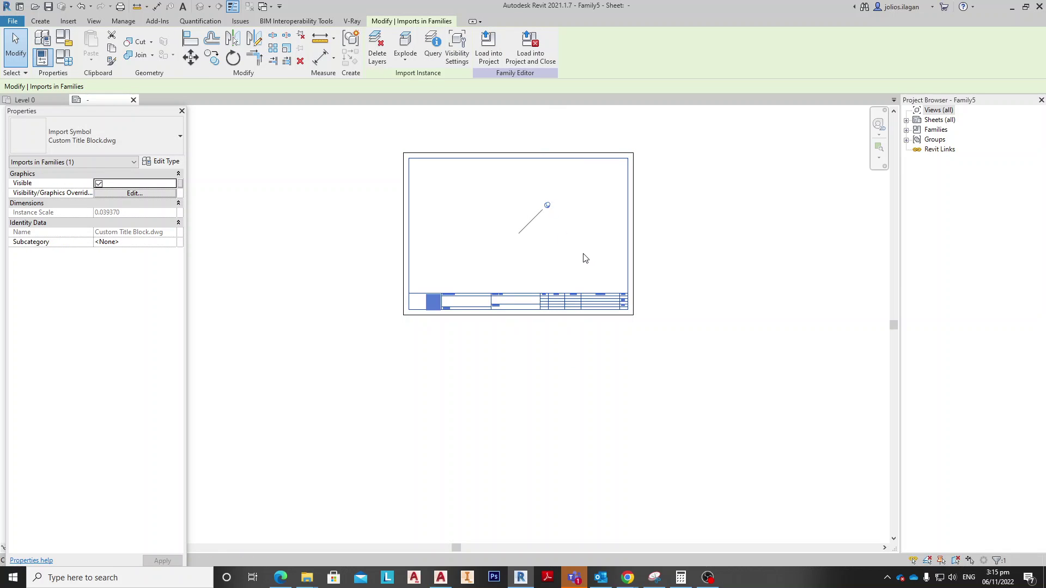
pyautogui.moveTo(583, 259); pyautogui.dragTo(623, 257, button='middle')
# Cut the outer right and bottom border lines back to 5 mm corner stubs
pyautogui.press('Escape')
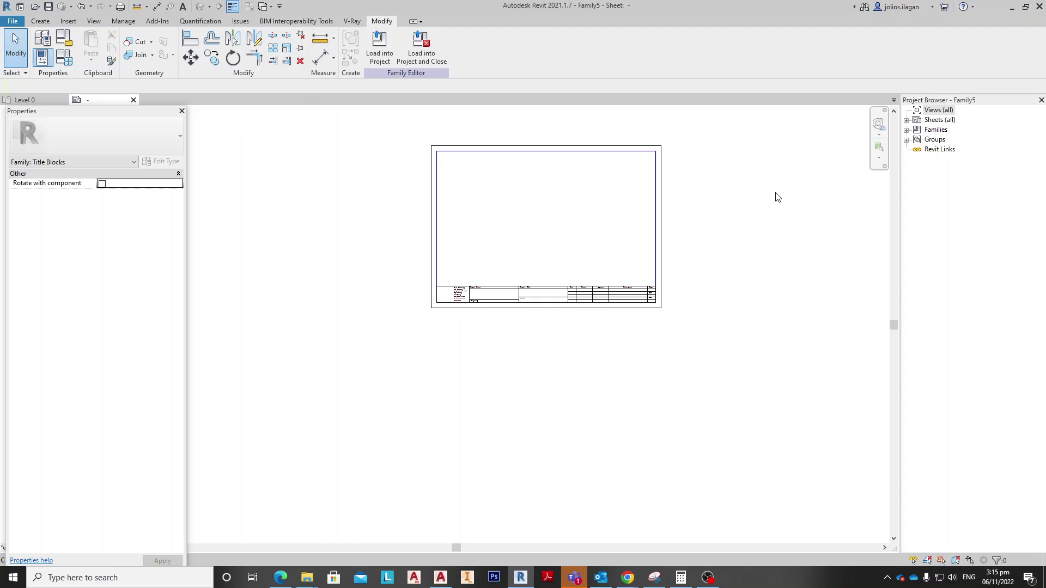
pyautogui.click(660, 203)
pyautogui.moveTo(656, 151); pyautogui.dragTo(661, 305)
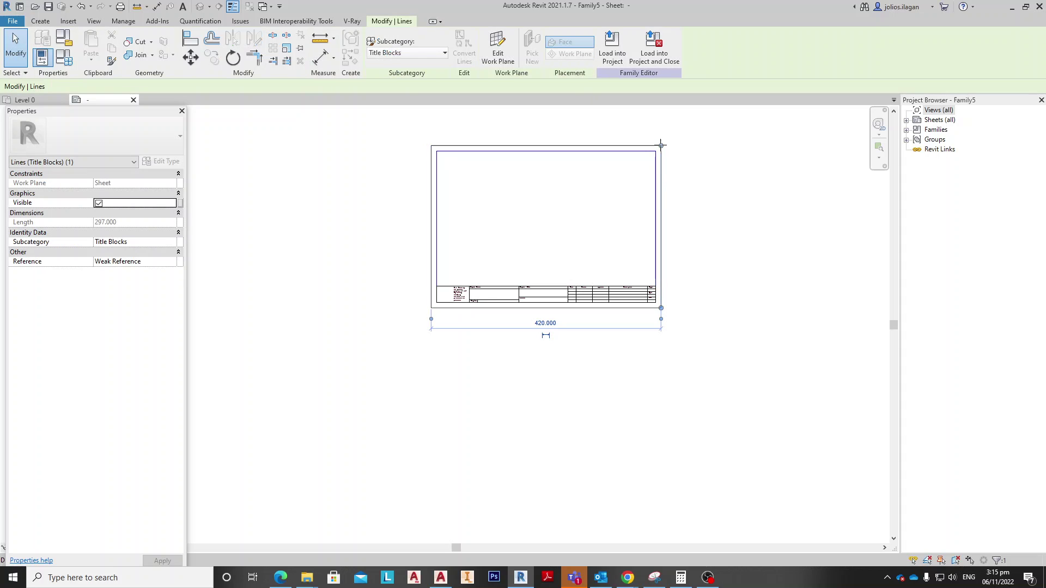
pyautogui.scroll(2, 661, 304)
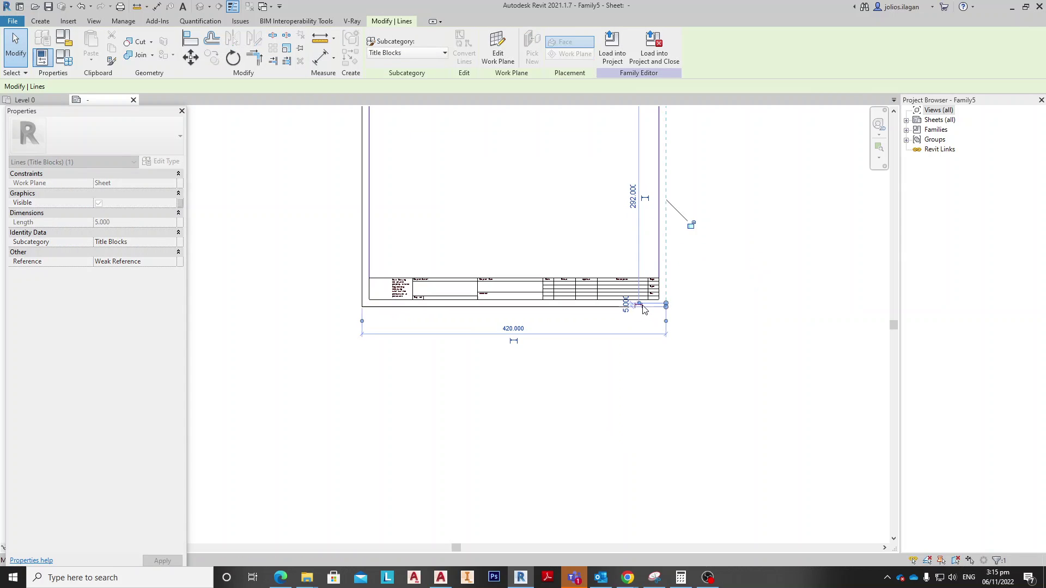
pyautogui.press('Escape')
pyautogui.click(644, 308)
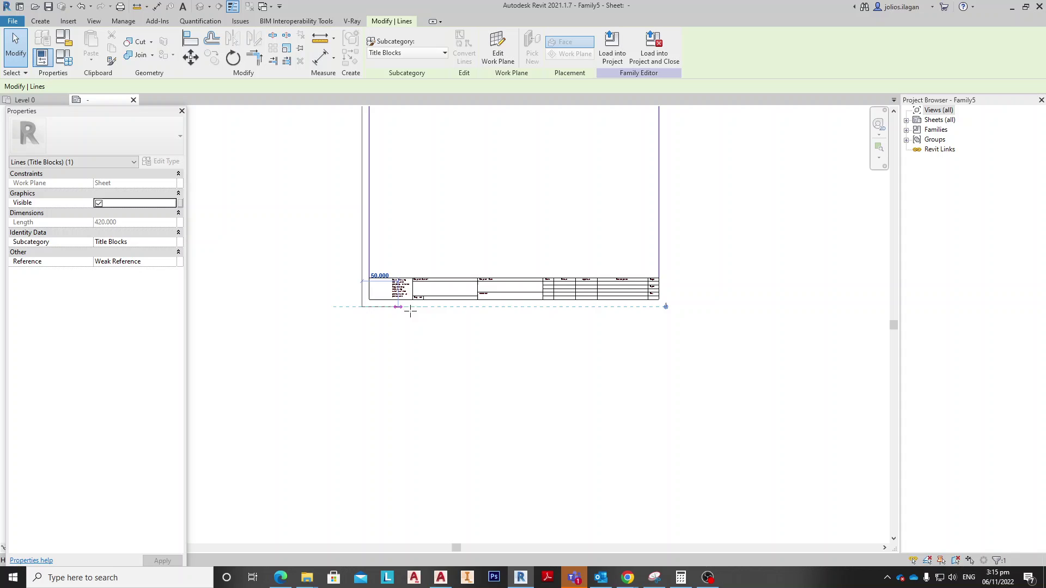
pyautogui.moveTo(361, 305); pyautogui.dragTo(372, 319)
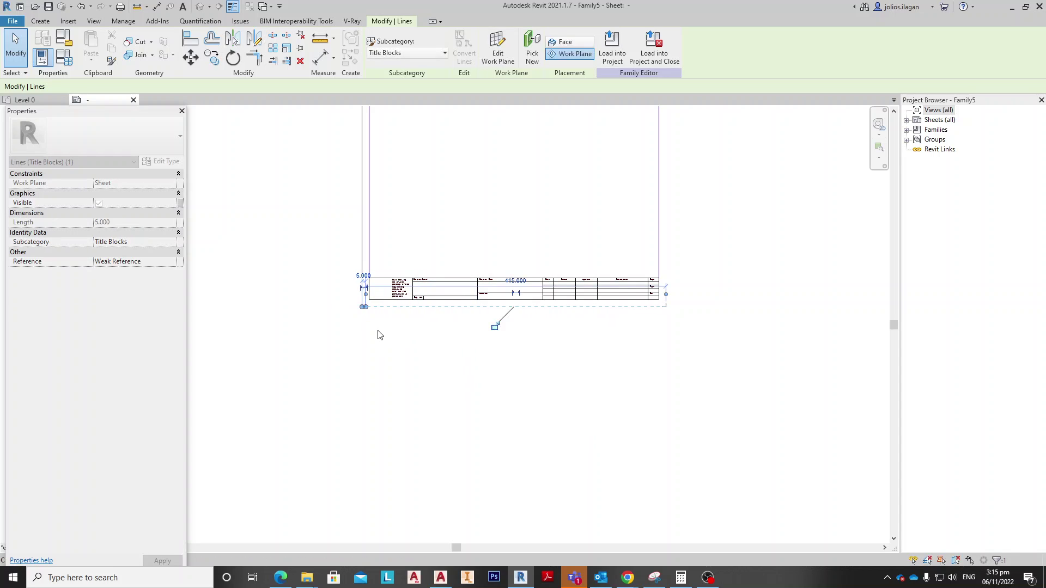
pyautogui.scroll(-2, 376, 327)
# Cut the outer left and top border lines back to corner stubs and review the sheet
pyautogui.click(388, 161)
pyautogui.moveTo(388, 161); pyautogui.dragTo(384, 370)
pyautogui.click(705, 161)
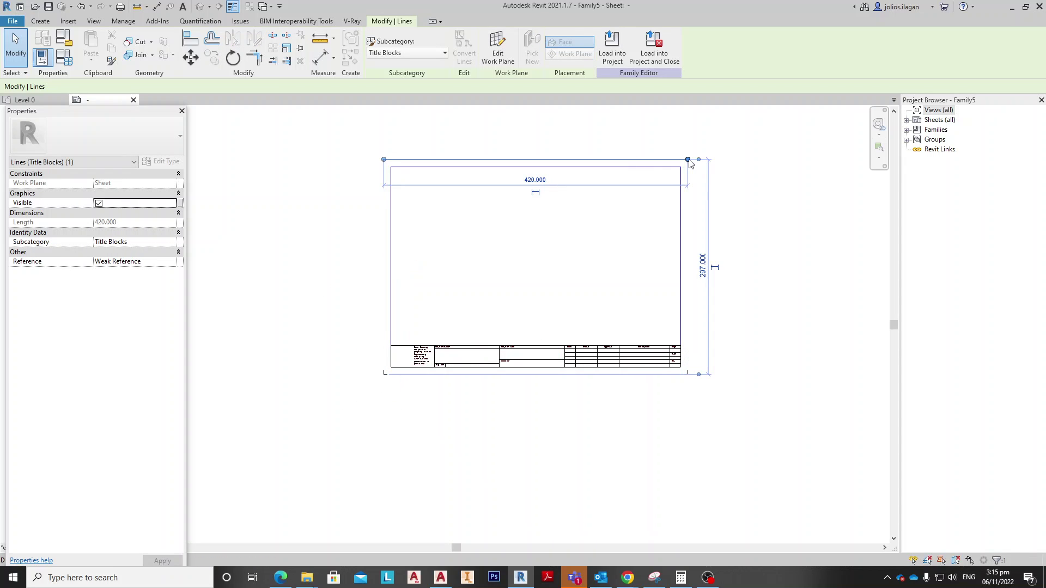
pyautogui.moveTo(698, 159); pyautogui.dragTo(387, 159)
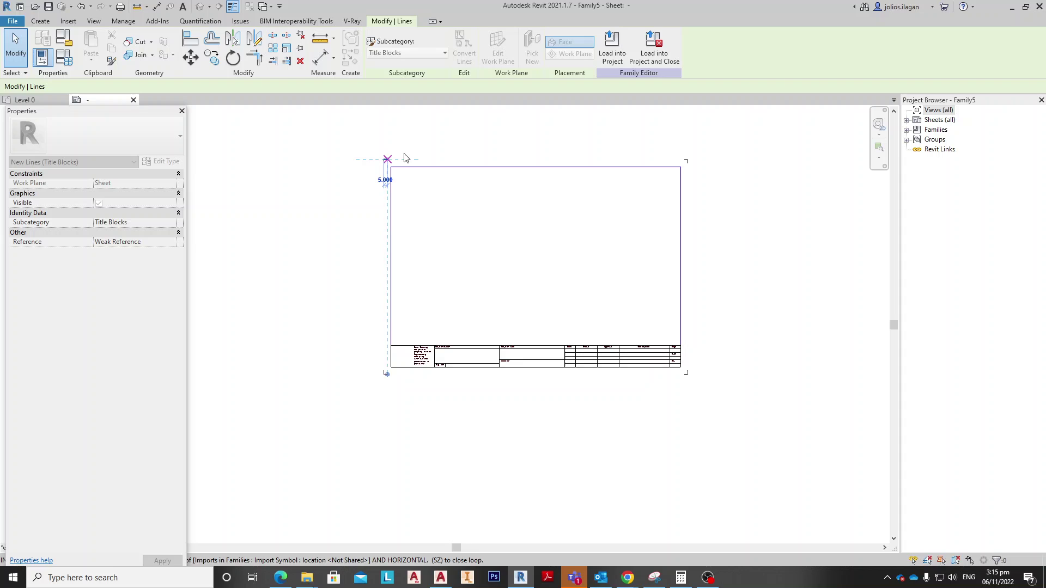
pyautogui.scroll(-2, 490, 171)
pyautogui.click(506, 205)
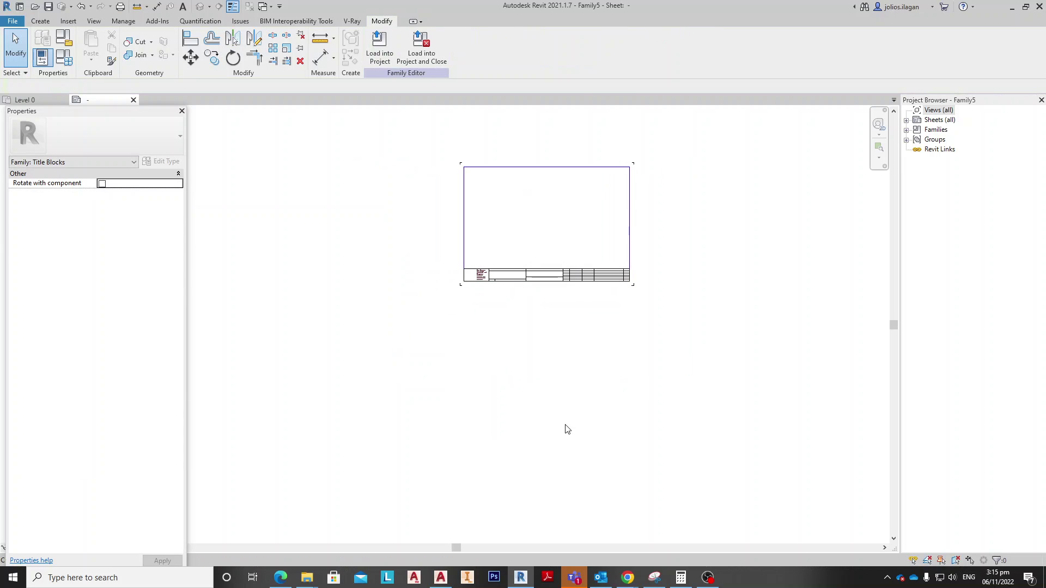
pyautogui.scroll(1, 535, 224)
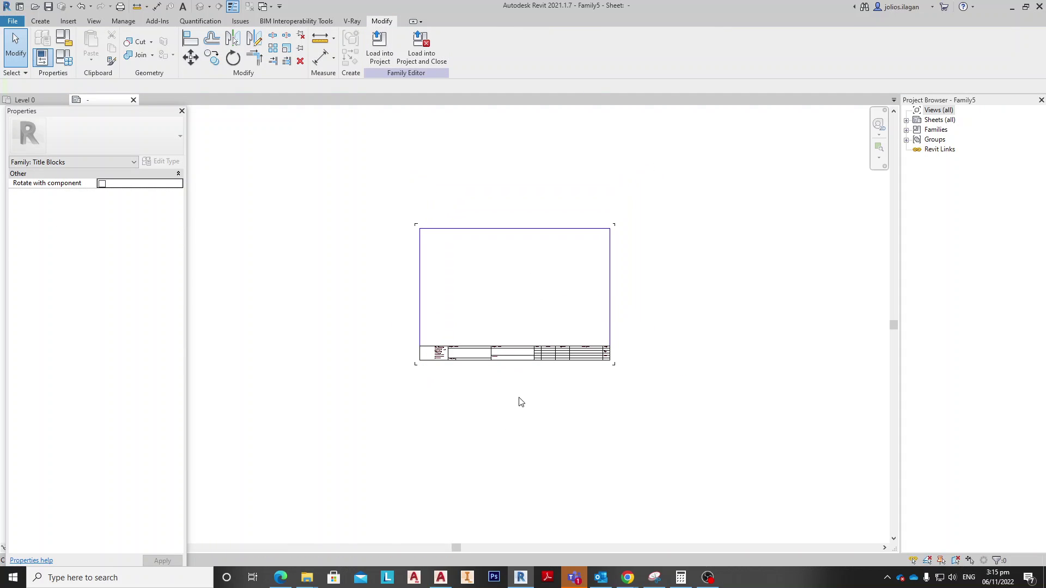
pyautogui.scroll(1, 506, 256)
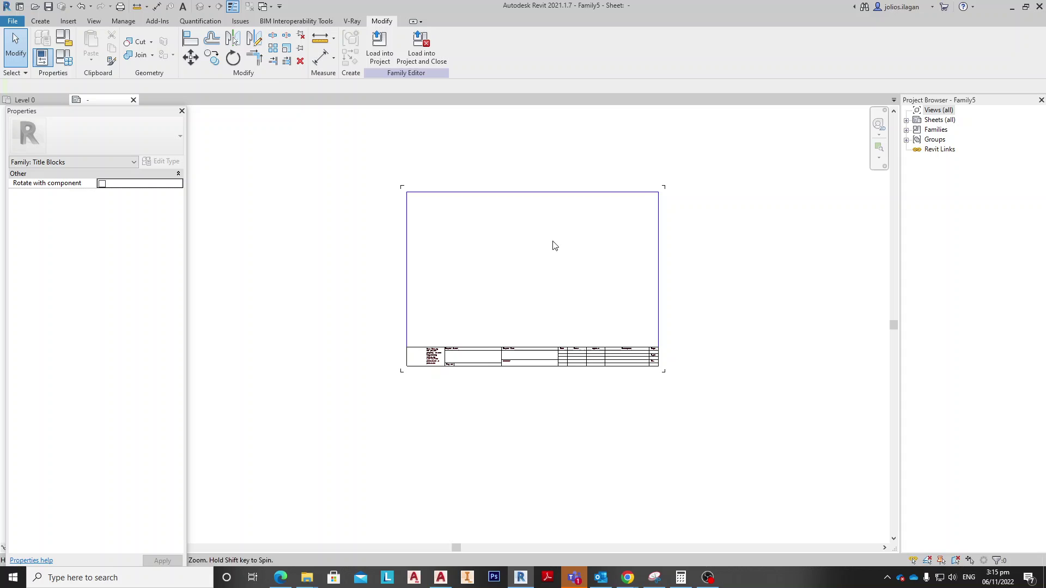
pyautogui.scroll(1, 553, 246)
pyautogui.scroll(1, 599, 292)
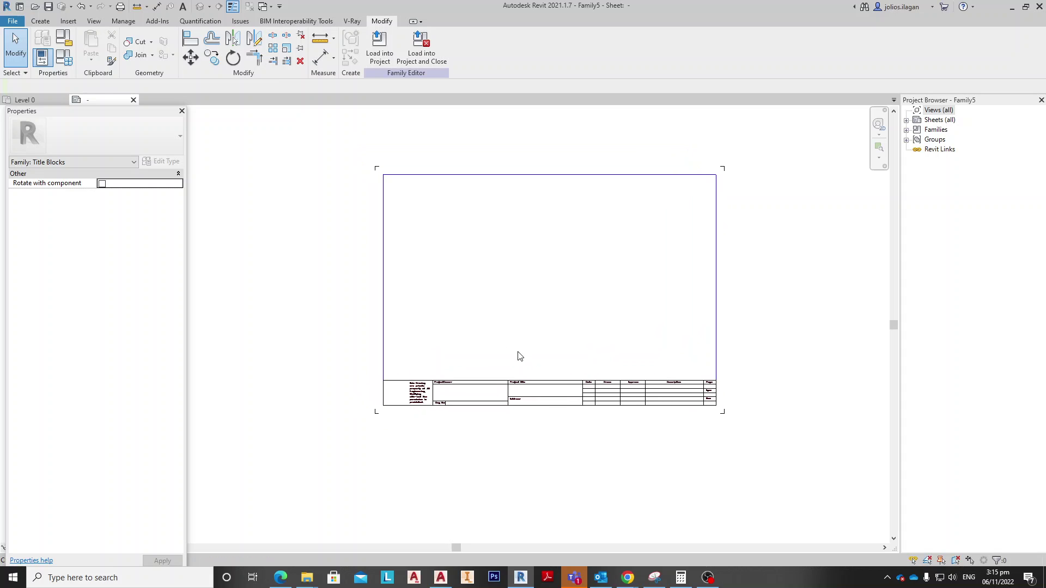
pyautogui.moveTo(572, 492); pyautogui.dragTo(541, 427, button='middle')
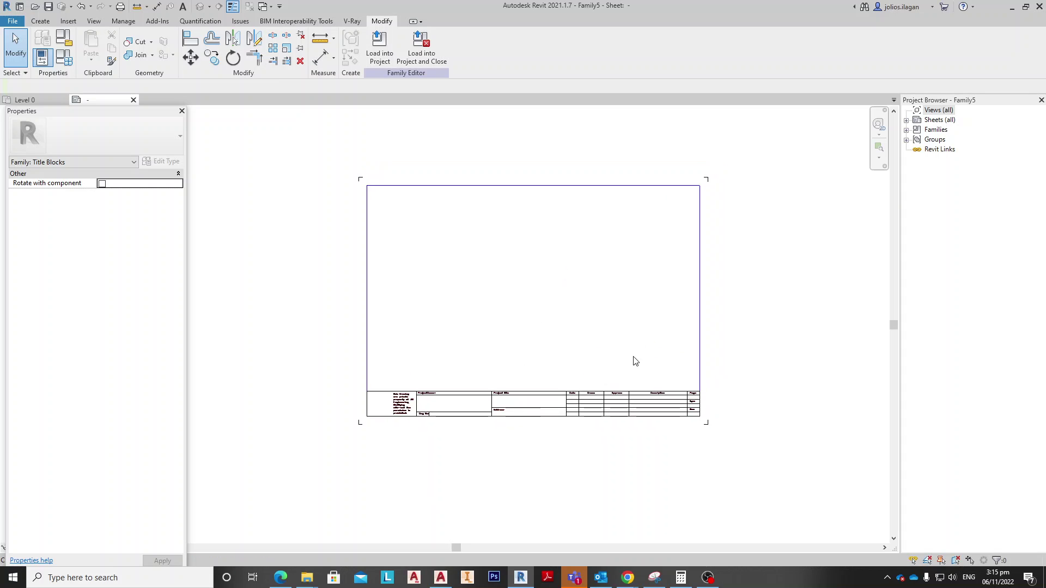
pyautogui.moveTo(531, 379)
pyautogui.mouseDown(button='middle')
pyautogui.moveTo(531, 402)
pyautogui.moveTo(529, 382)
pyautogui.moveTo(614, 402)
pyautogui.mouseUp(button='middle')
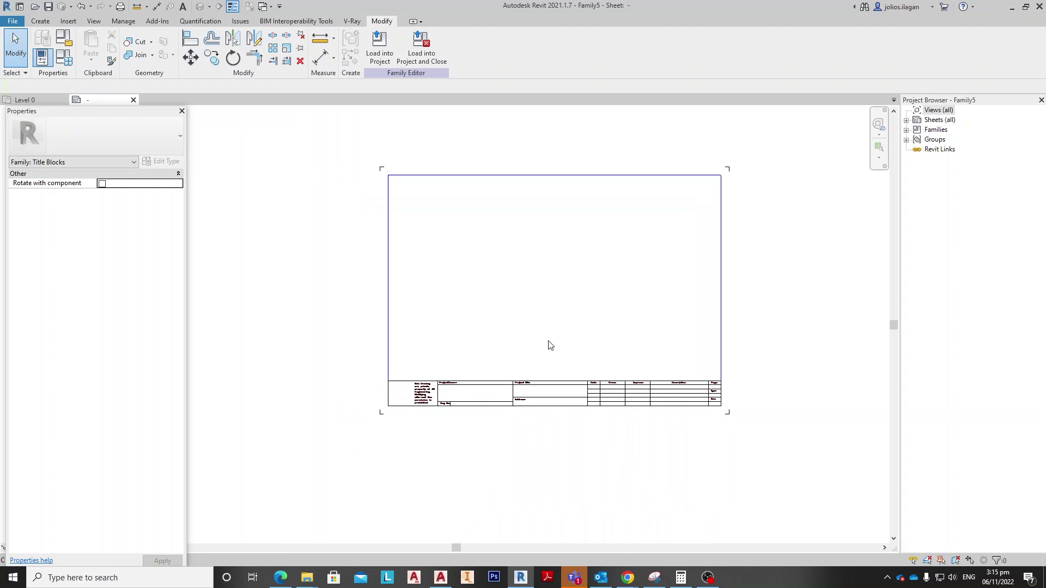
pyautogui.scroll(1, 532, 365)
pyautogui.moveTo(586, 358); pyautogui.dragTo(638, 348, button='middle')
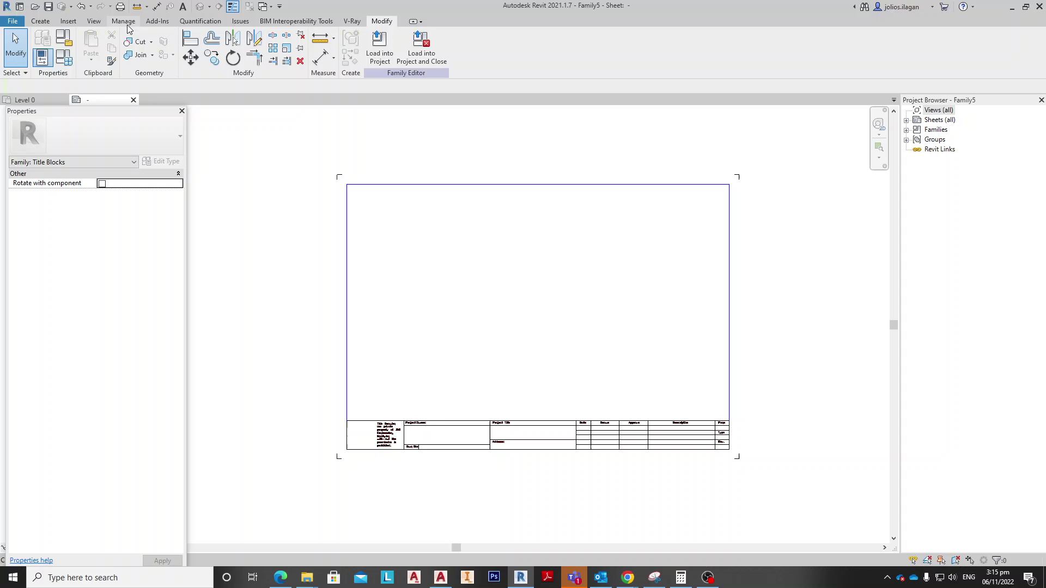
# Start an image import and switch the Look in location to This PC
pyautogui.click(69, 23)
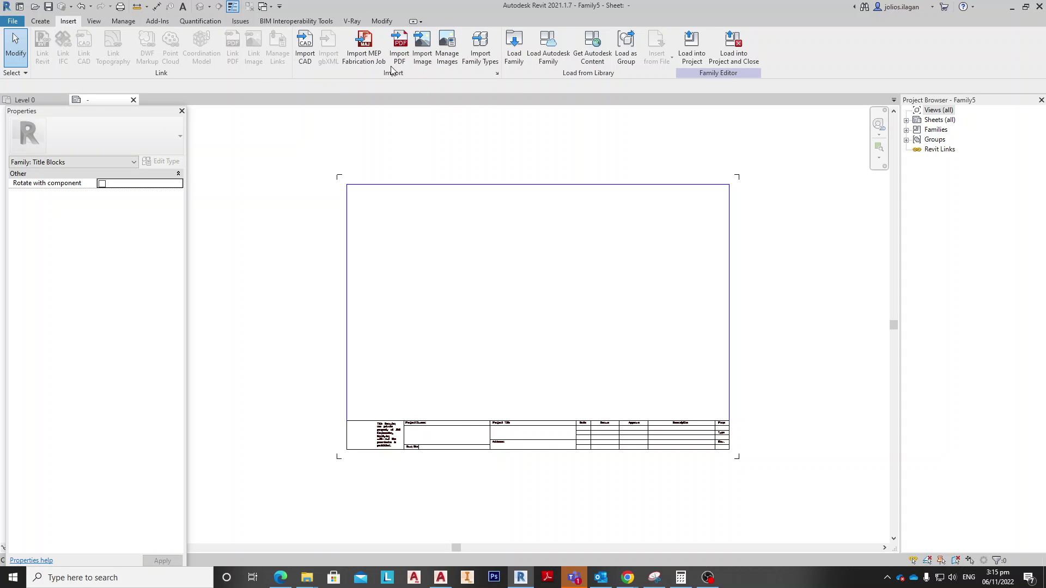
pyautogui.click(422, 59)
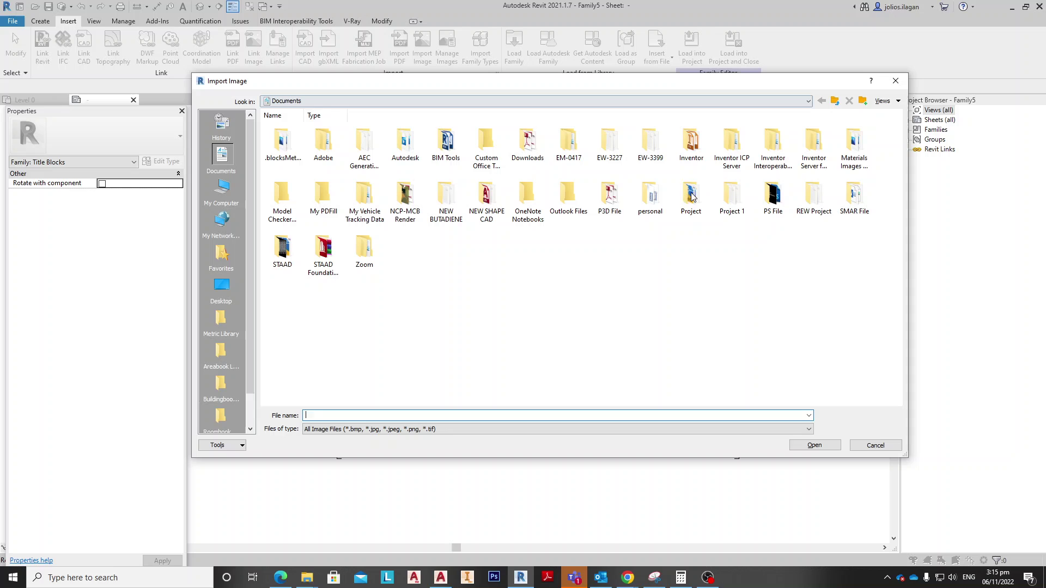
pyautogui.click(808, 100)
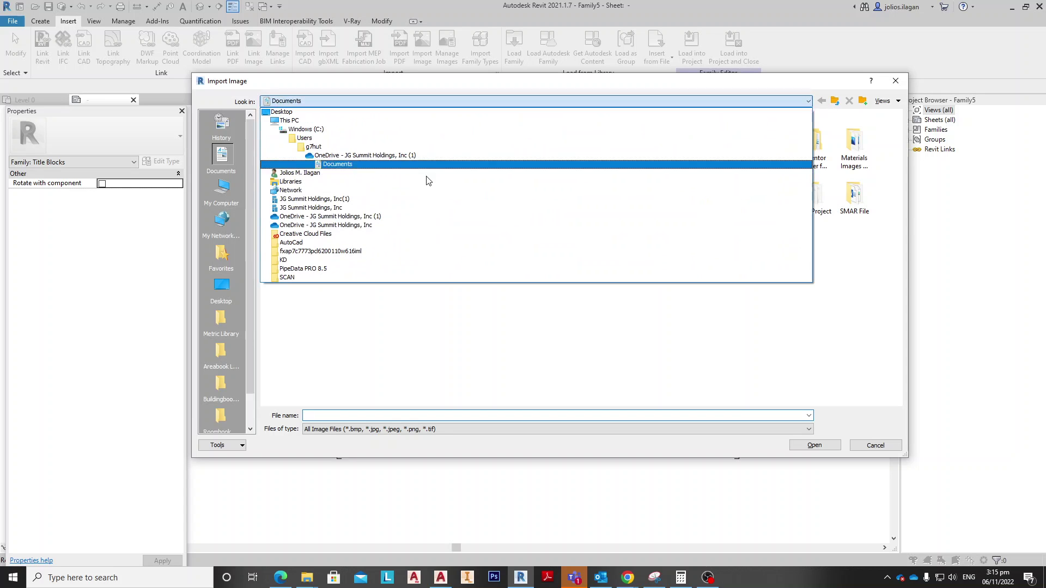
pyautogui.click(315, 123)
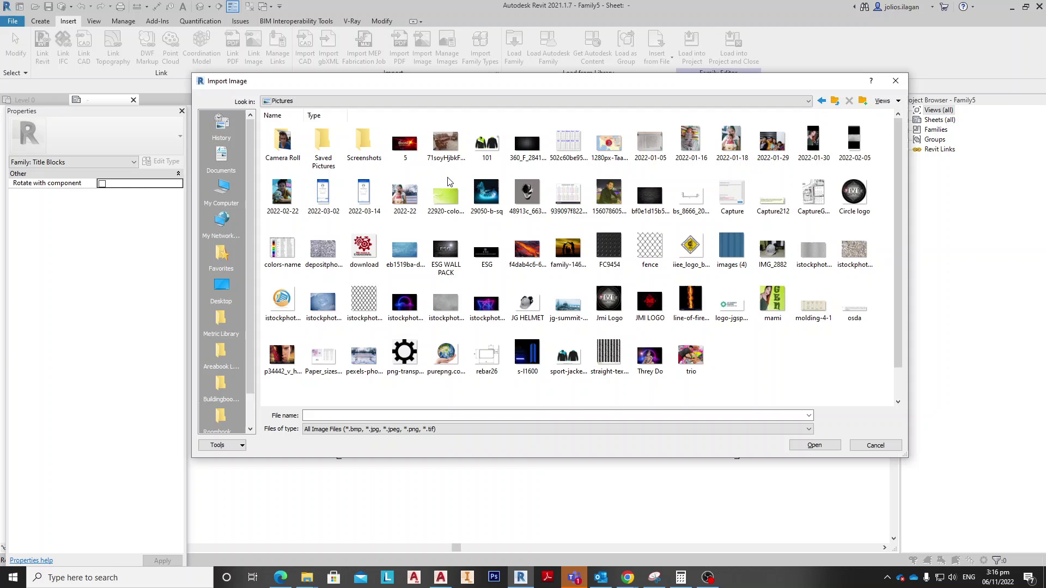
# Place the Circle logo from Pictures and shrink it into the left title-block cell
pyautogui.doubleClick(851, 202)
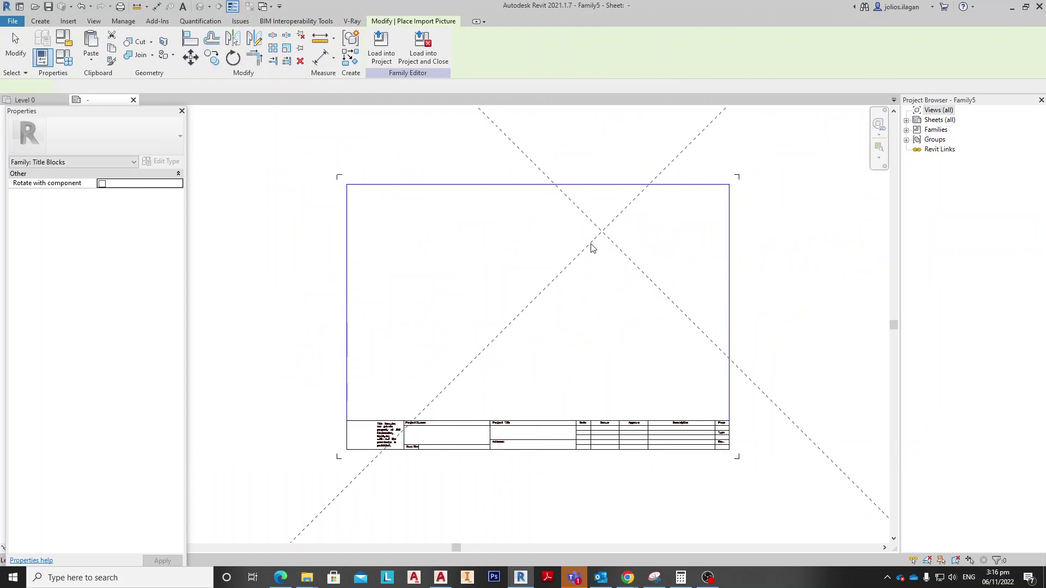
pyautogui.scroll(-3, 585, 254)
pyautogui.scroll(-1, 548, 300)
pyautogui.click(510, 304)
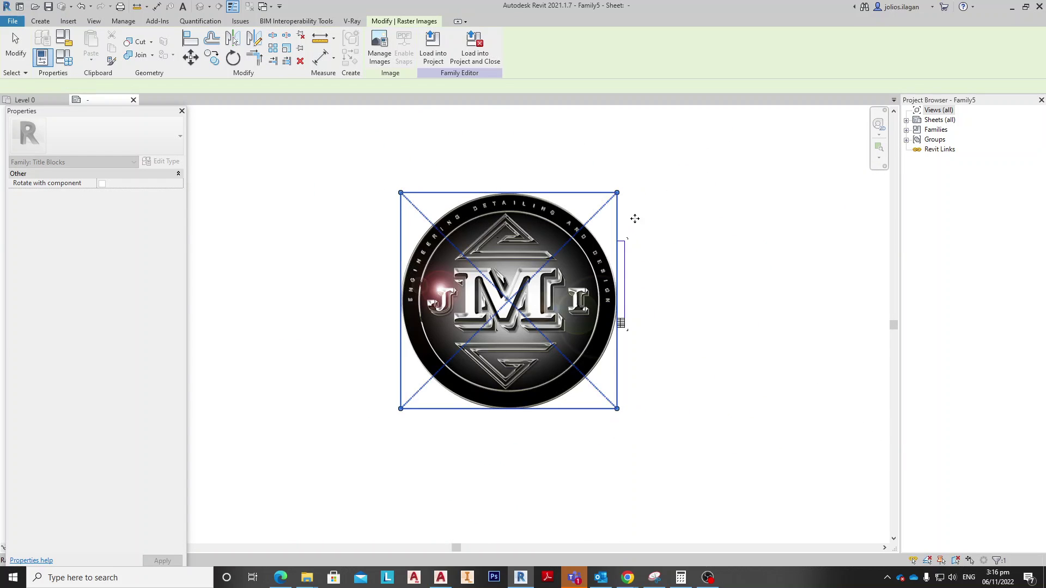
pyautogui.scroll(-5, 418, 394)
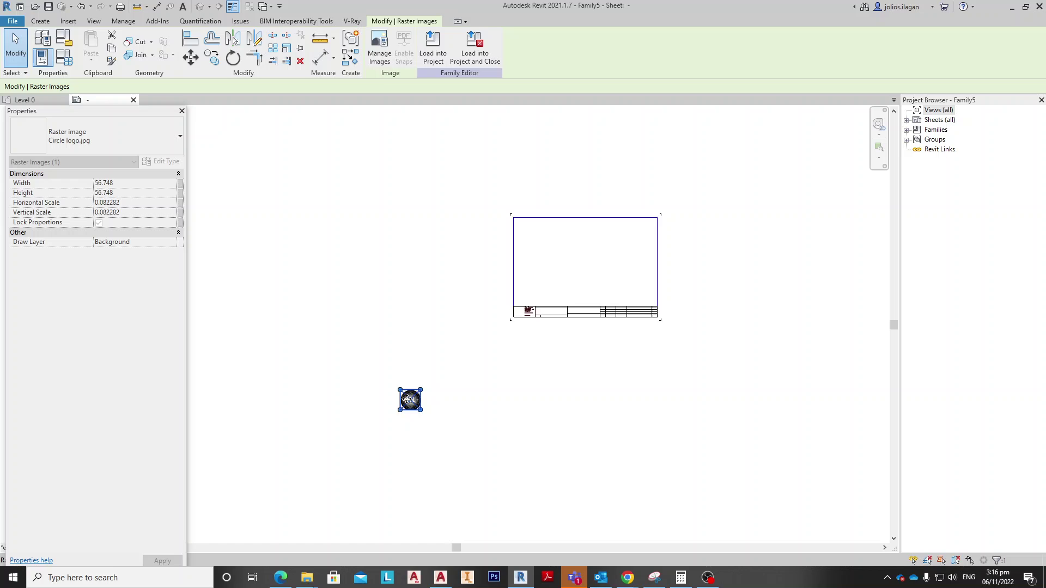
pyautogui.scroll(3, 433, 393)
pyautogui.scroll(1, 433, 393)
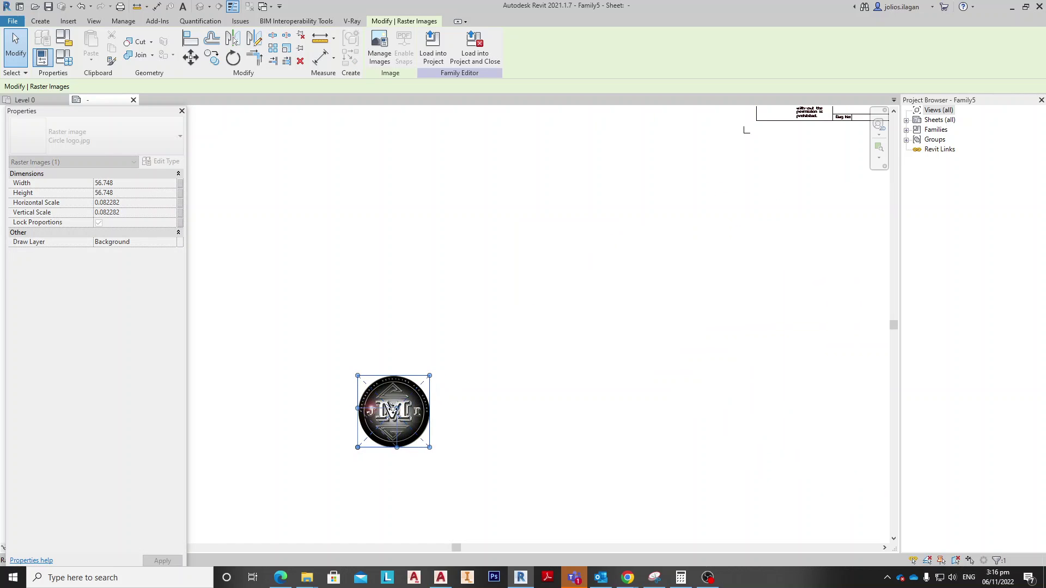
pyautogui.scroll(-2, 420, 405)
pyautogui.moveTo(653, 241); pyautogui.dragTo(649, 242)
pyautogui.scroll(1, 649, 232)
pyautogui.scroll(2, 572, 273)
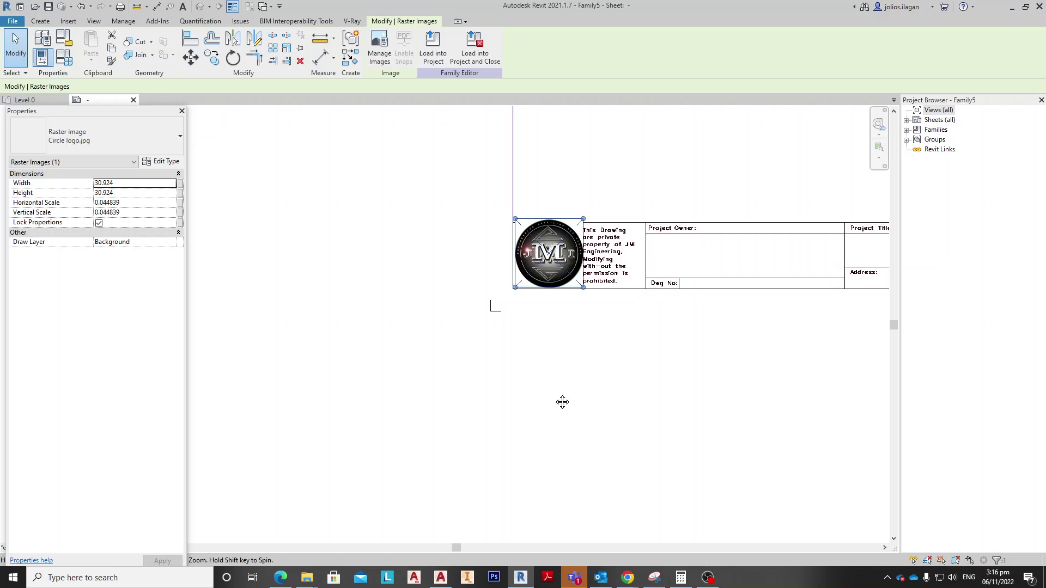
pyautogui.scroll(2, 572, 272)
pyautogui.moveTo(542, 235); pyautogui.dragTo(528, 249)
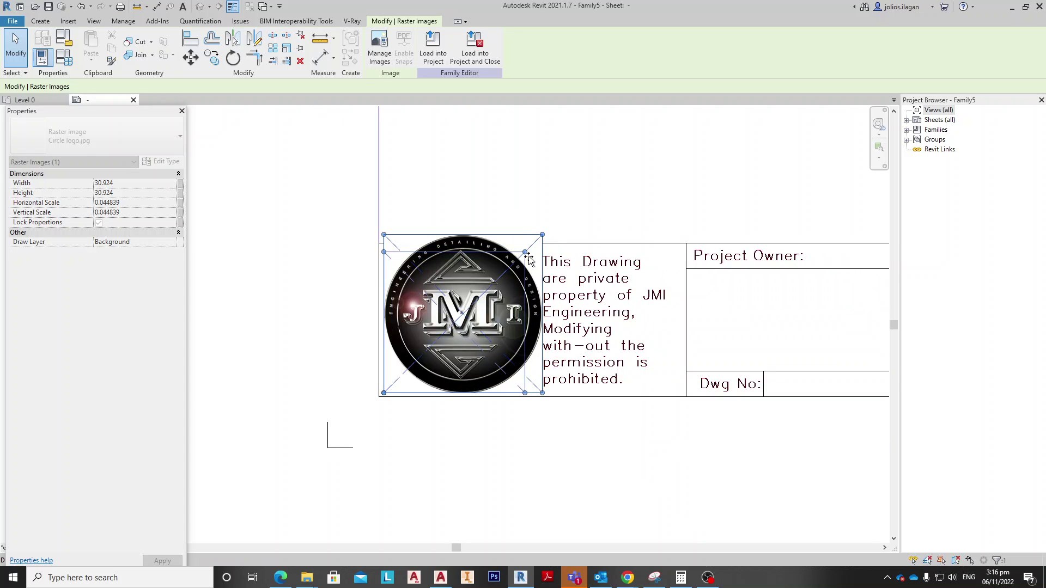
# Nudge the logo up once and right twice to align it in the cell
pyautogui.click(475, 416)
pyautogui.click(475, 360)
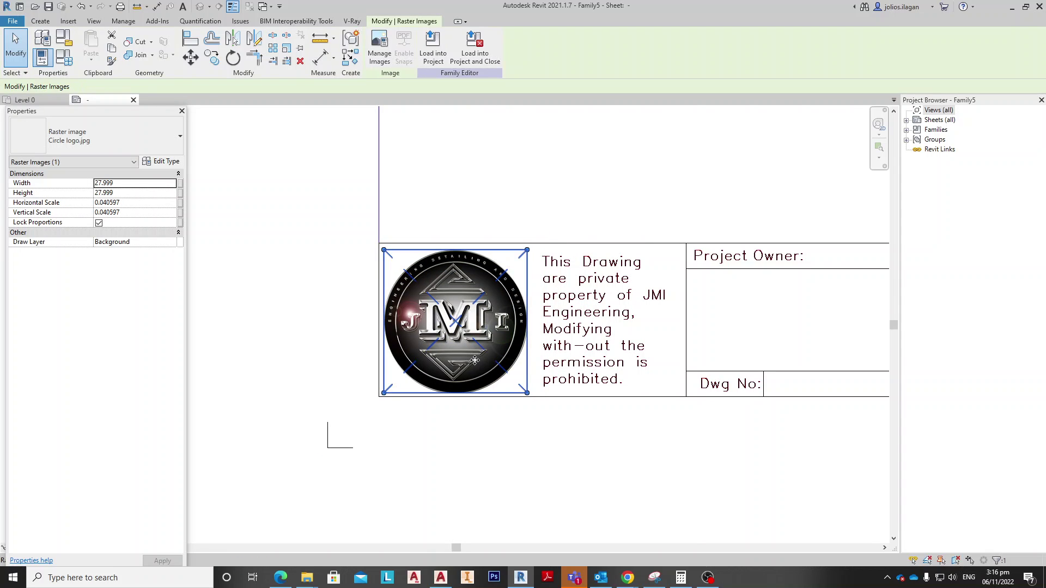
pyautogui.press('Up')
pyautogui.press('Right')
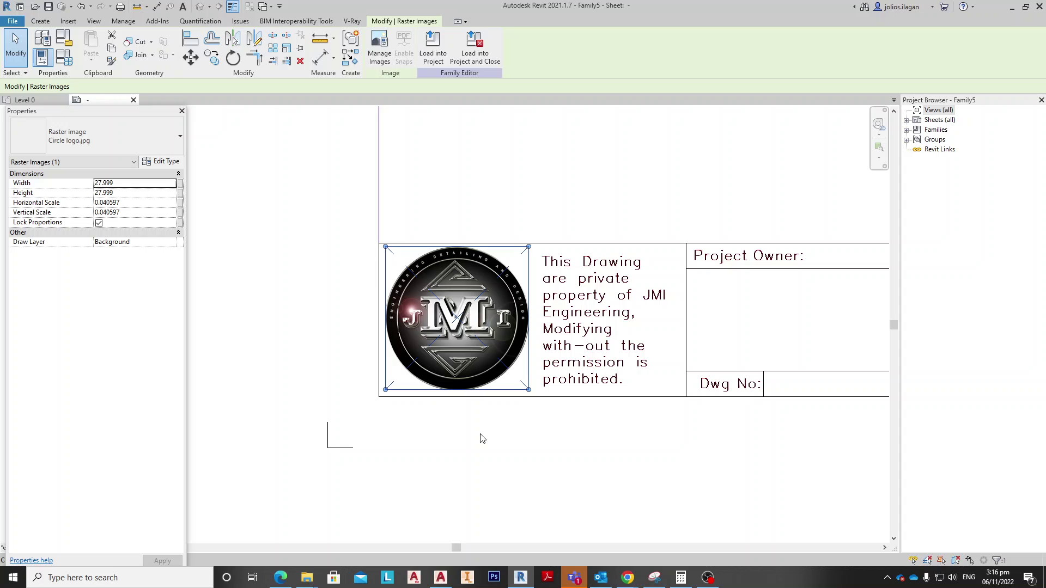
pyautogui.press('Right')
# Nudge the JMI logo one step left, then pan to the title strip's right end
pyautogui.click(471, 465)
pyautogui.scroll(-2, 472, 470)
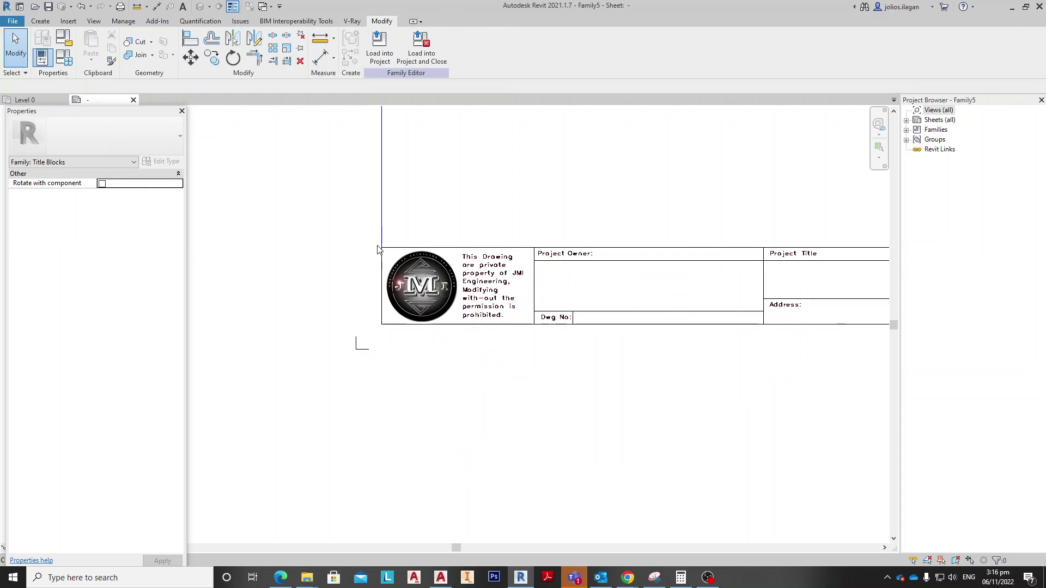
pyautogui.scroll(-3, 496, 384)
pyautogui.scroll(3, 462, 346)
pyautogui.scroll(2, 461, 346)
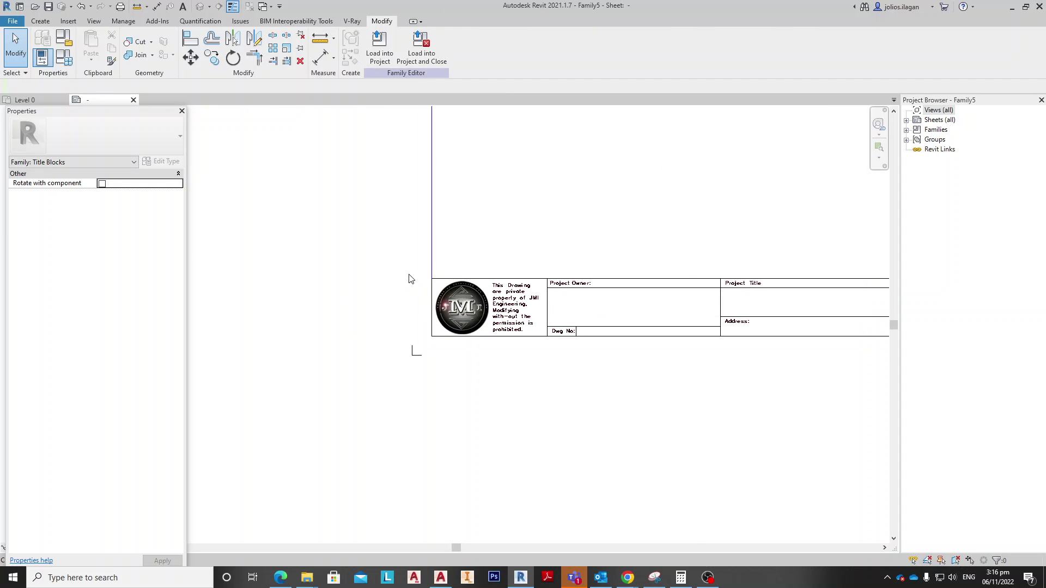
pyautogui.scroll(-3, 526, 304)
pyautogui.scroll(1, 415, 299)
pyautogui.scroll(1, 362, 280)
pyautogui.scroll(1, 390, 301)
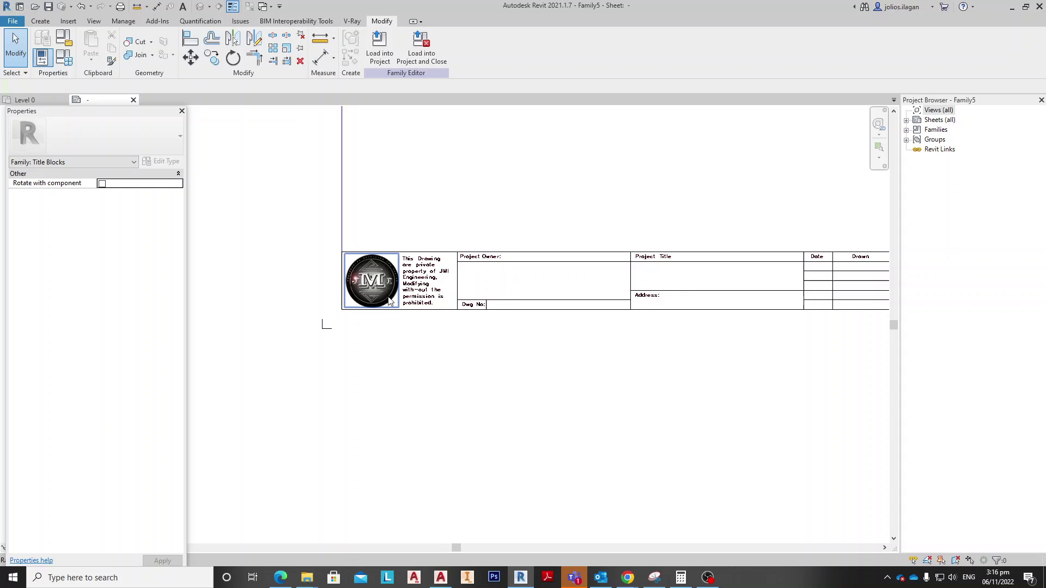
pyautogui.scroll(2, 390, 301)
pyautogui.scroll(-1, 375, 336)
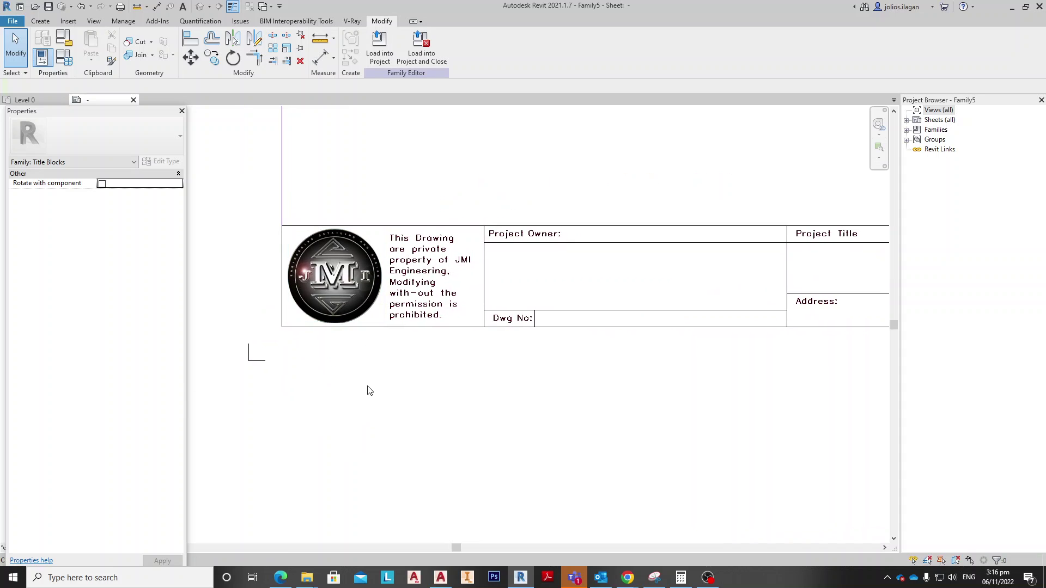
pyautogui.click(366, 274)
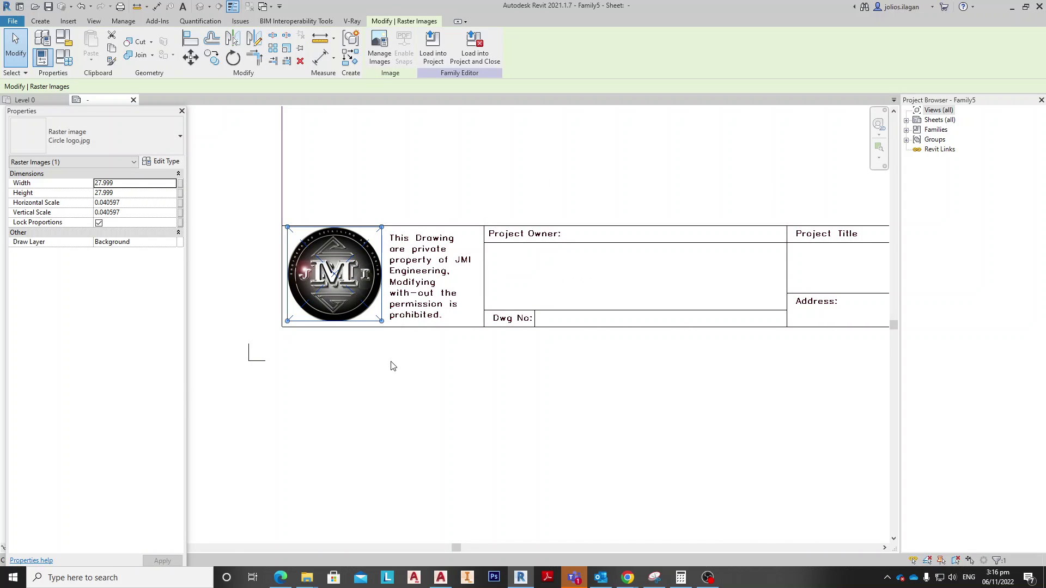
pyautogui.press('Left')
pyautogui.click(398, 397)
pyautogui.scroll(-3, 398, 397)
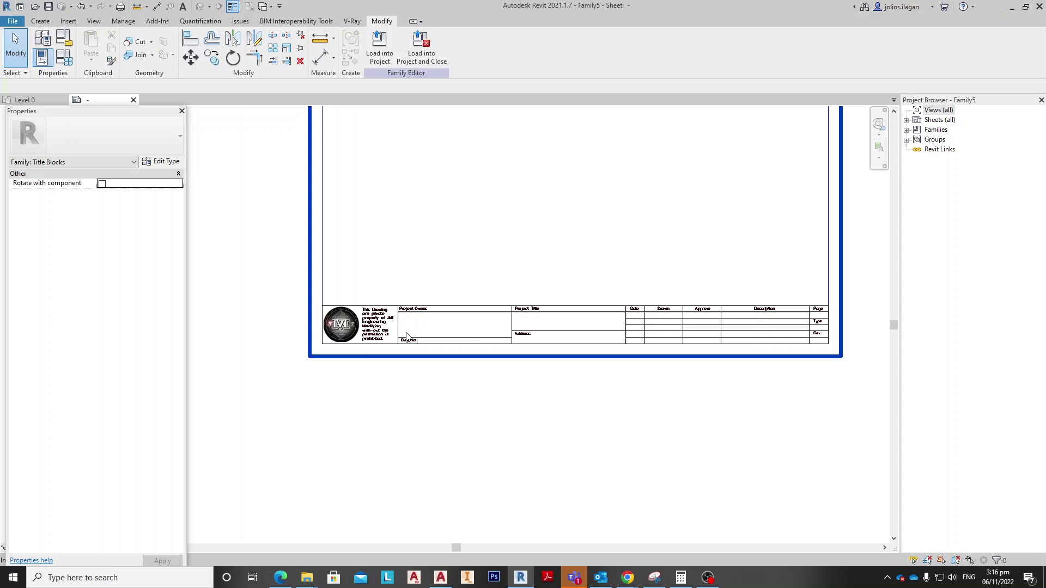
pyautogui.scroll(-2, 677, 379)
pyautogui.scroll(1, 572, 381)
pyautogui.scroll(1, 550, 383)
pyautogui.scroll(-2, 539, 381)
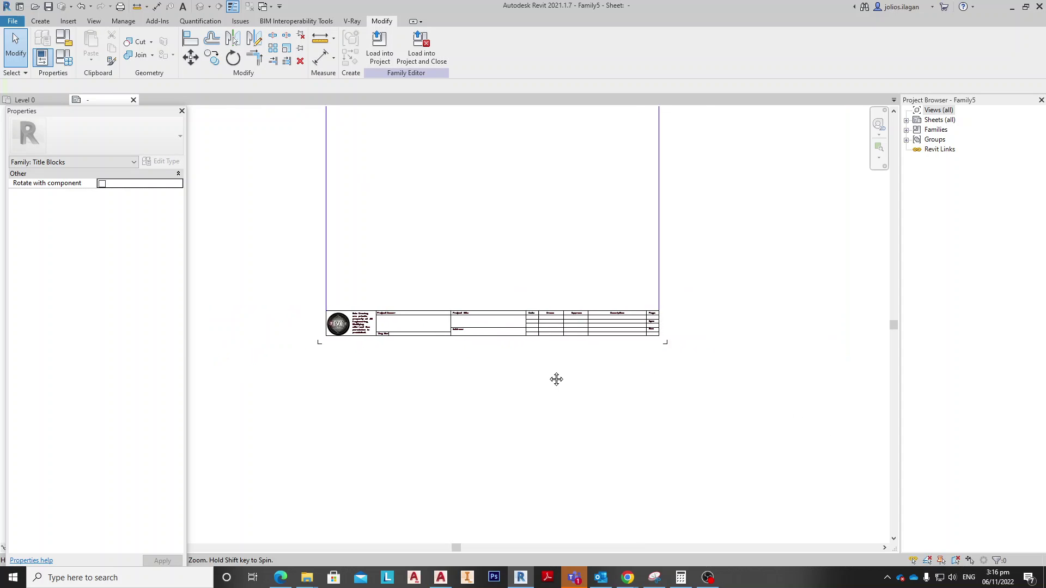
pyautogui.scroll(2, 574, 368)
pyautogui.scroll(1, 590, 330)
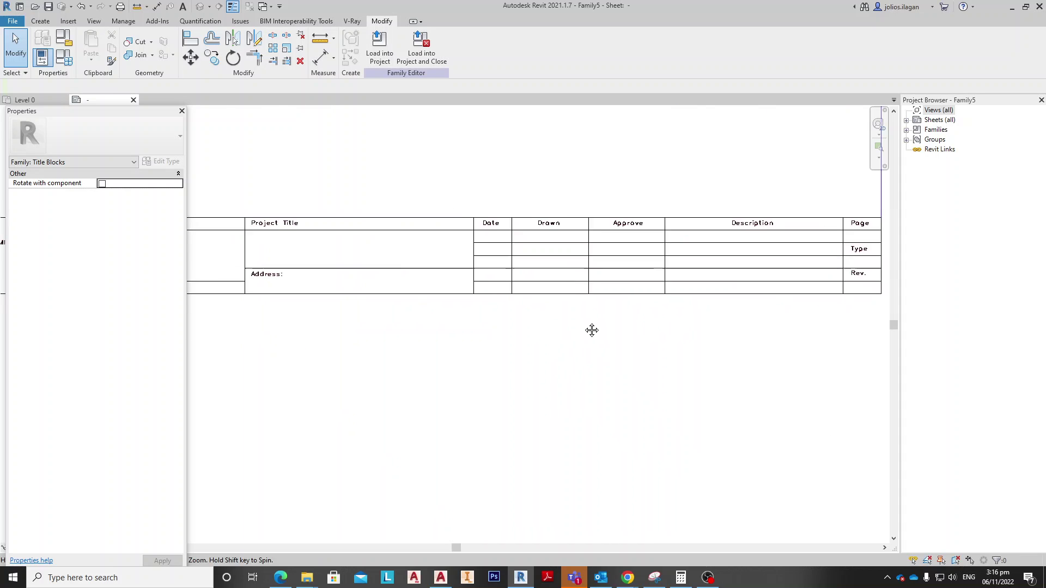
pyautogui.scroll(-1, 561, 242)
pyautogui.scroll(1, 590, 232)
pyautogui.scroll(1, 336, 221)
pyautogui.scroll(-1, 409, 220)
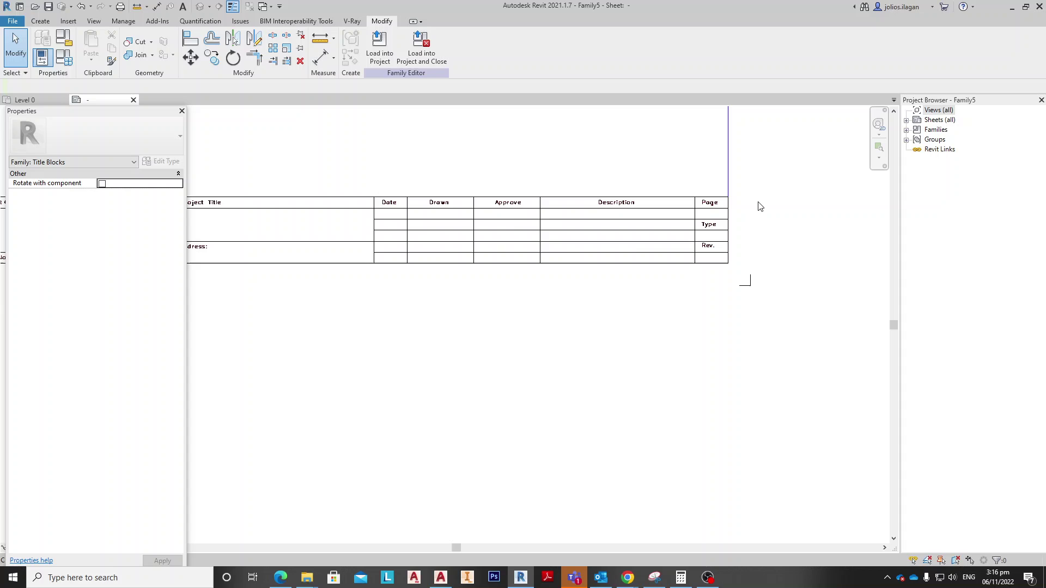
pyautogui.scroll(-1, 474, 221)
pyautogui.scroll(1, 475, 219)
pyautogui.scroll(1, 475, 220)
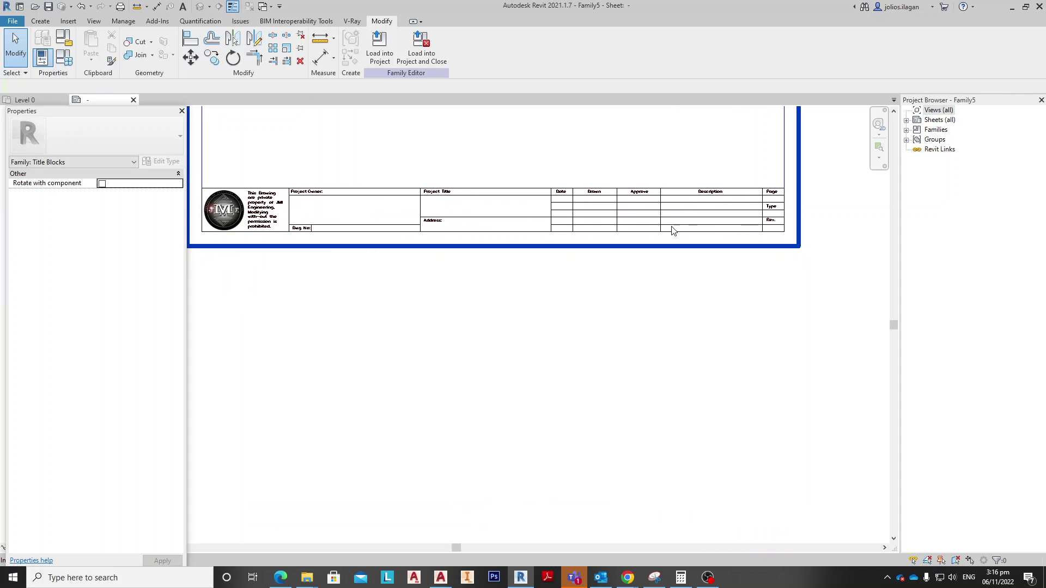
pyautogui.scroll(2, 466, 204)
pyautogui.scroll(-1, 534, 243)
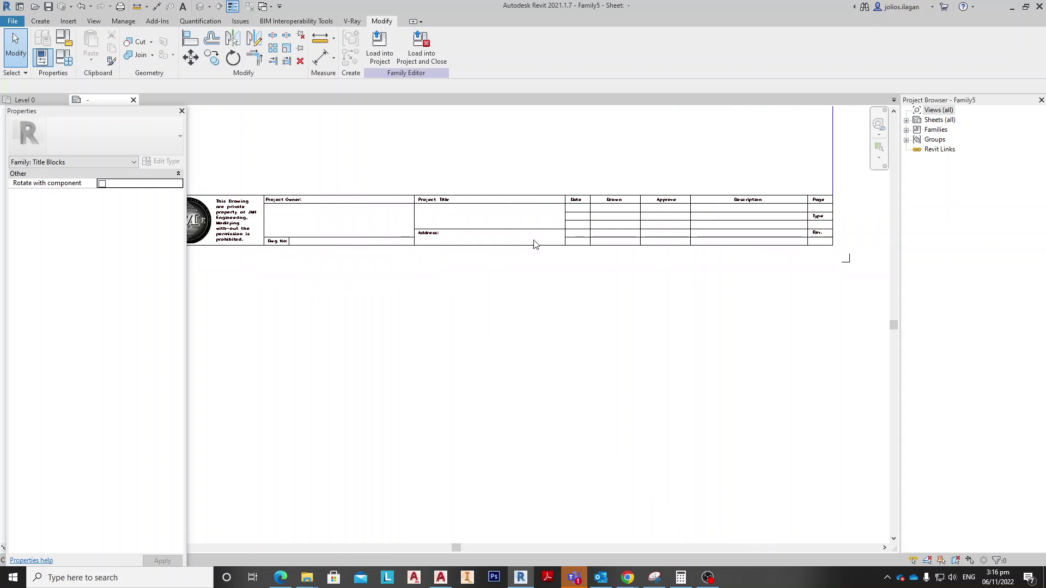
pyautogui.scroll(-2, 585, 326)
pyautogui.scroll(3, 549, 292)
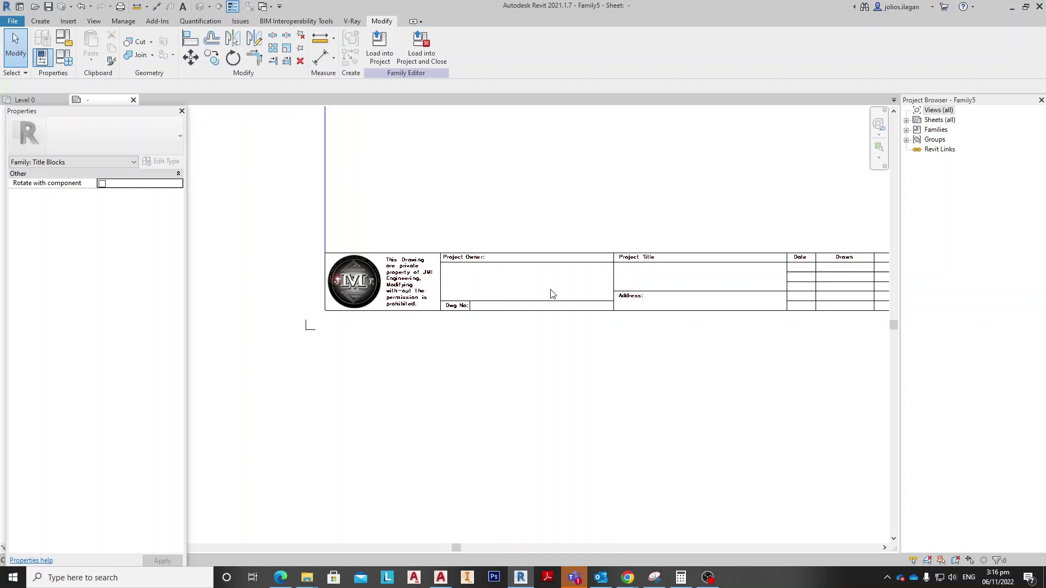
pyautogui.scroll(1, 526, 282)
pyautogui.scroll(-1, 433, 268)
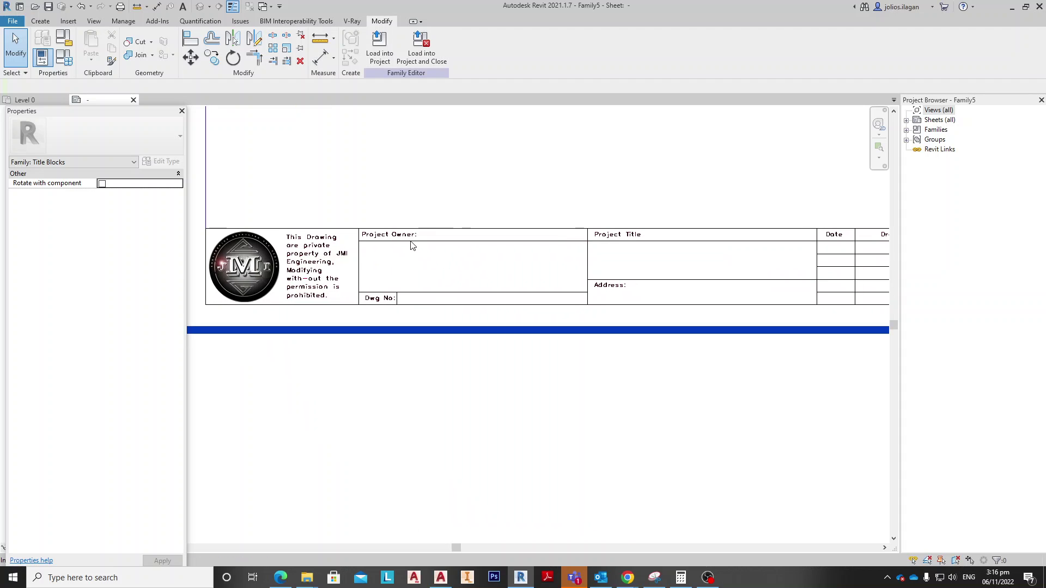
pyautogui.scroll(1, 462, 260)
pyautogui.scroll(1, 471, 229)
pyautogui.scroll(-2, 427, 262)
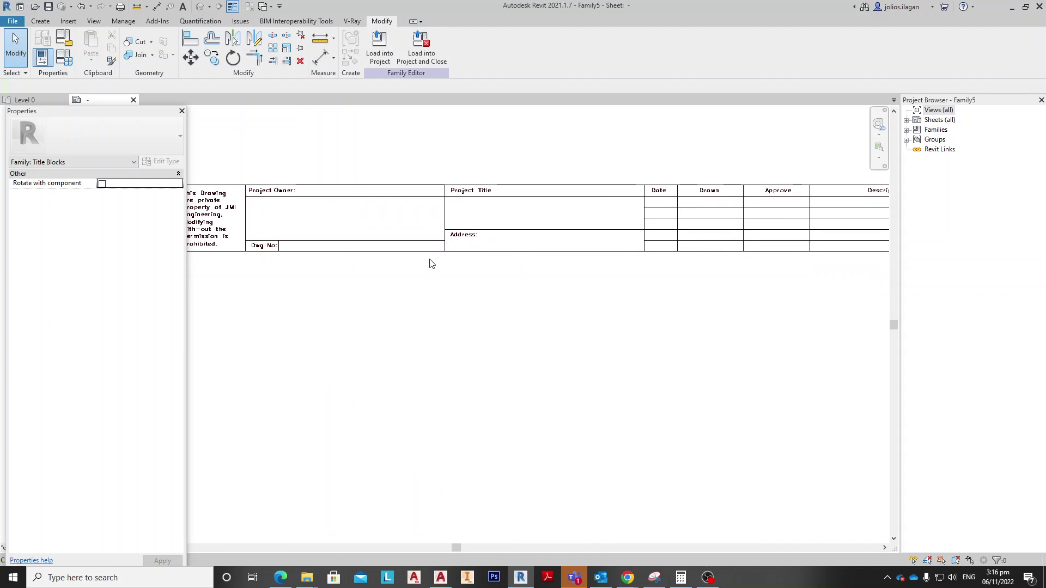
pyautogui.scroll(-1, 486, 252)
pyautogui.moveTo(716, 245); pyautogui.dragTo(514, 234, button='middle')
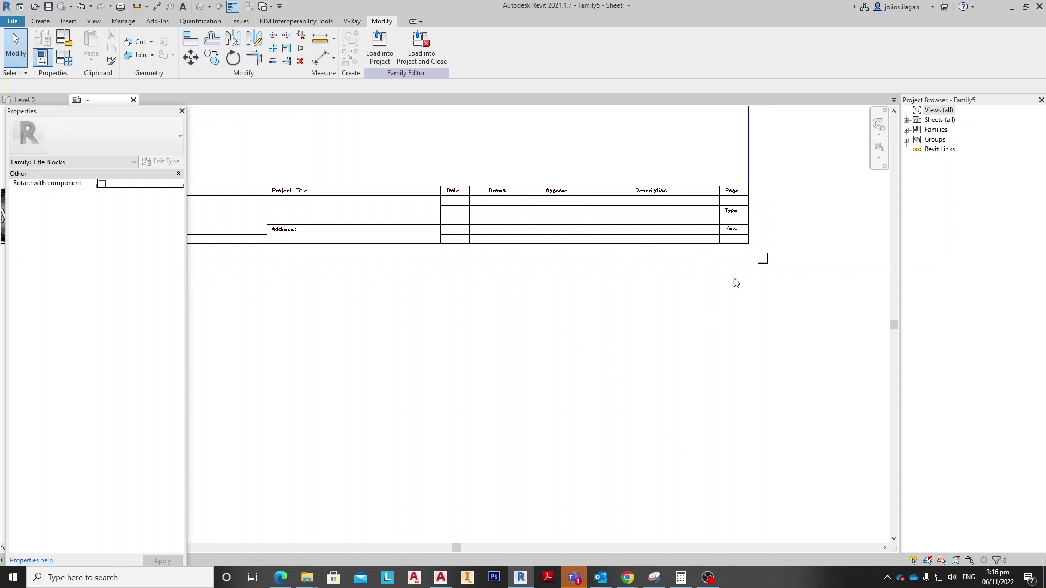
pyautogui.scroll(-2, 640, 275)
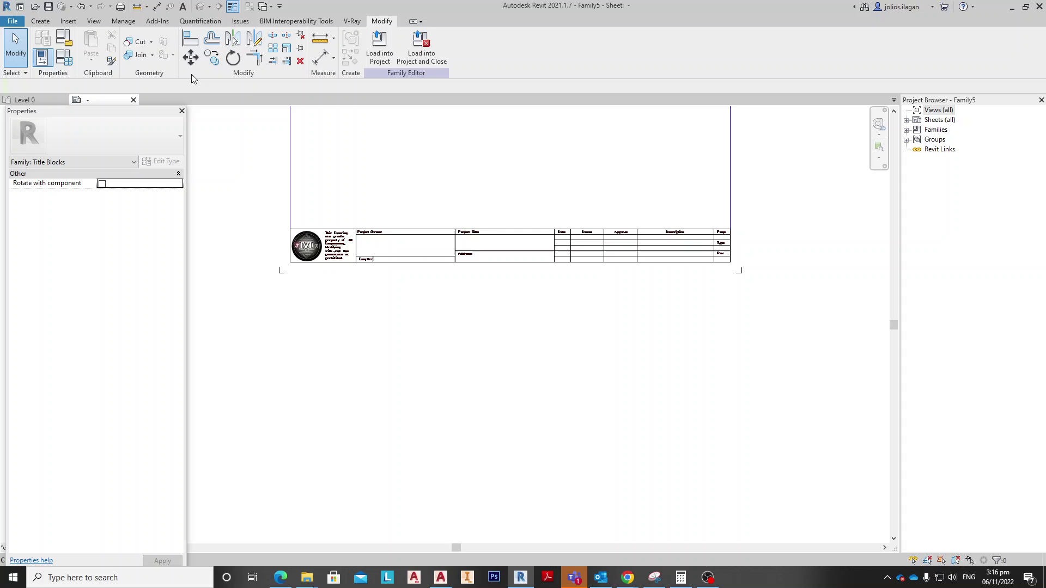
# Duplicate the label type under the new name '4mm 2'
pyautogui.click(45, 21)
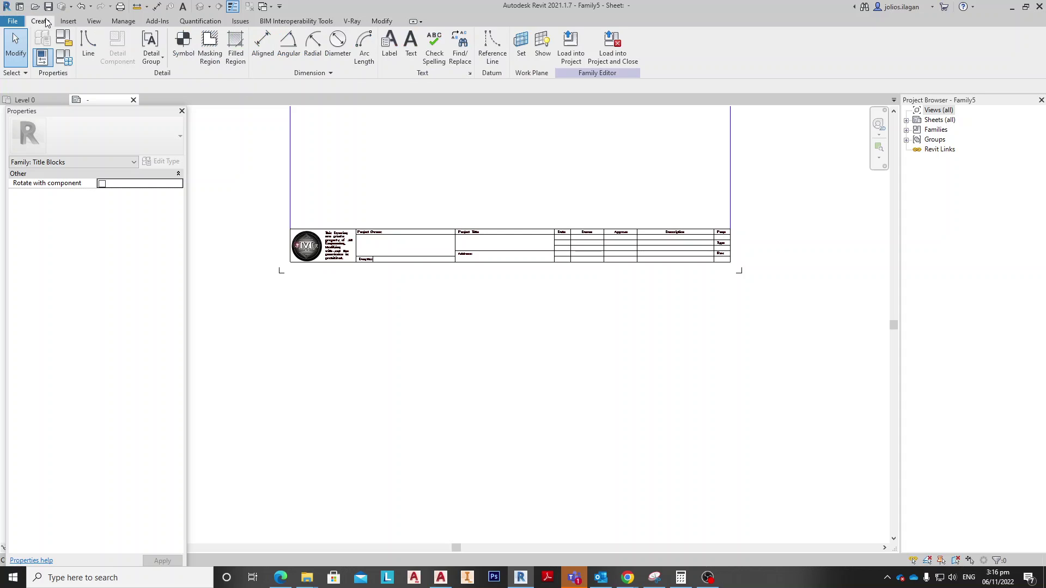
pyautogui.click(390, 49)
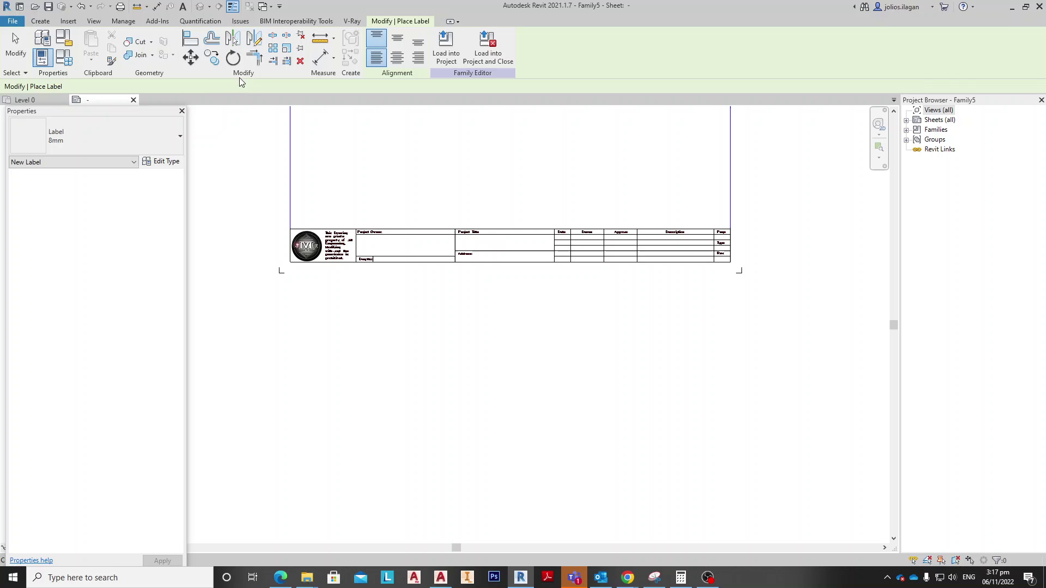
pyautogui.click(161, 161)
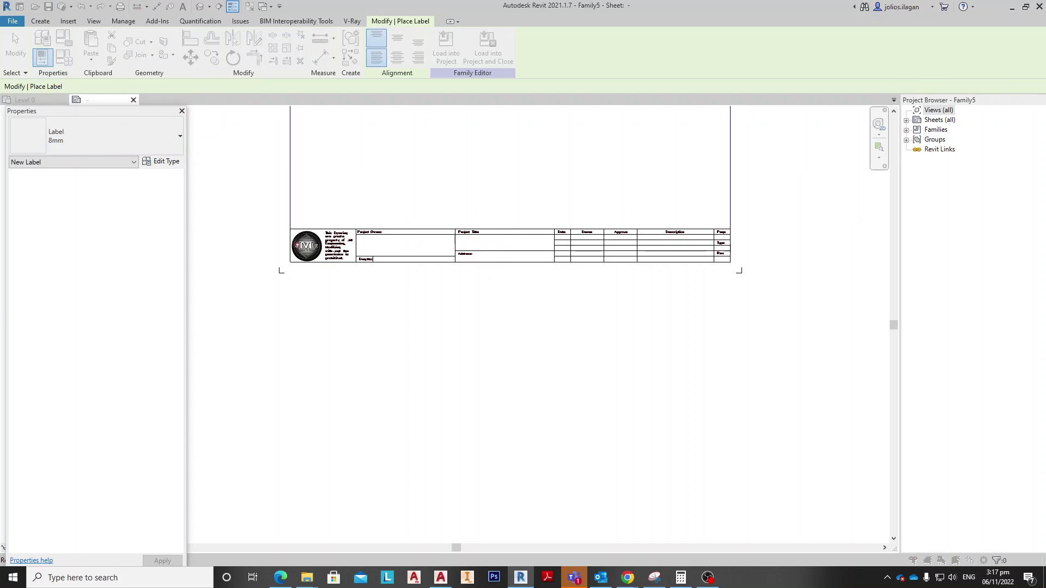
pyautogui.click(193, 64)
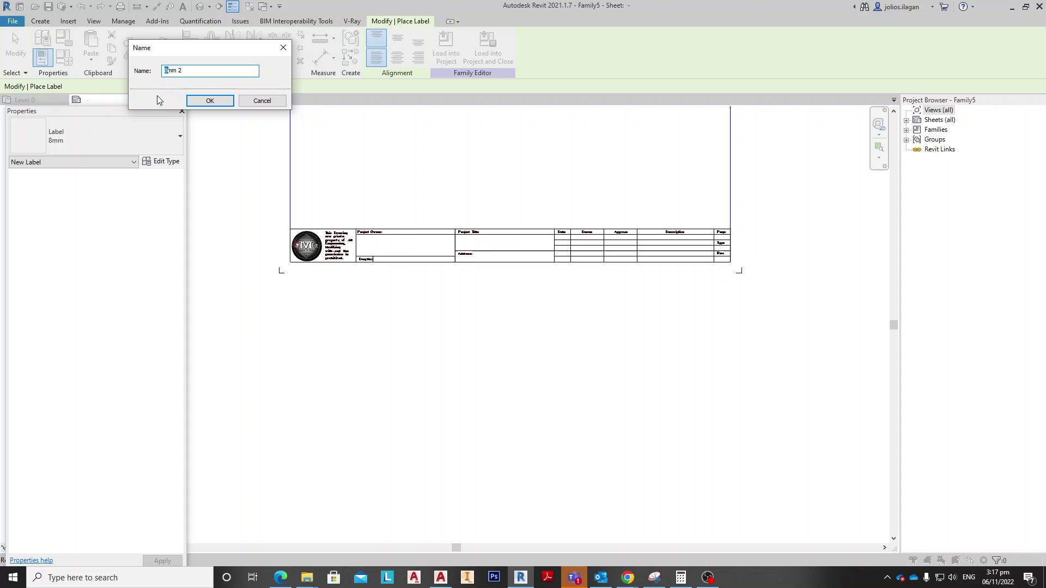
pyautogui.write('4')
pyautogui.click(205, 100)
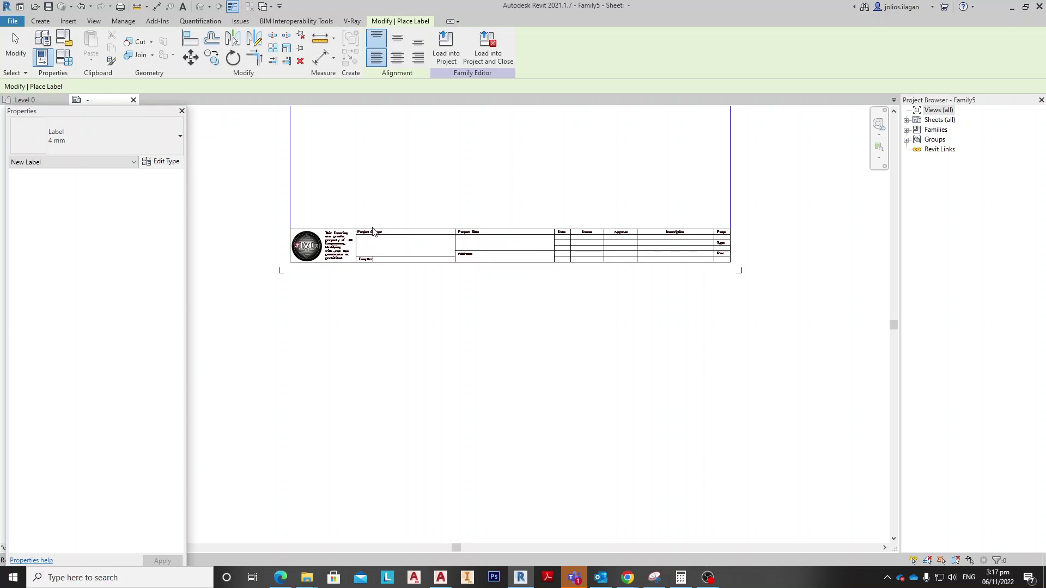
pyautogui.scroll(3, 373, 232)
# Place a label with the Client Name parameter in the Project Owner box
pyautogui.moveTo(467, 257); pyautogui.dragTo(374, 245, button='middle')
pyautogui.click(373, 245)
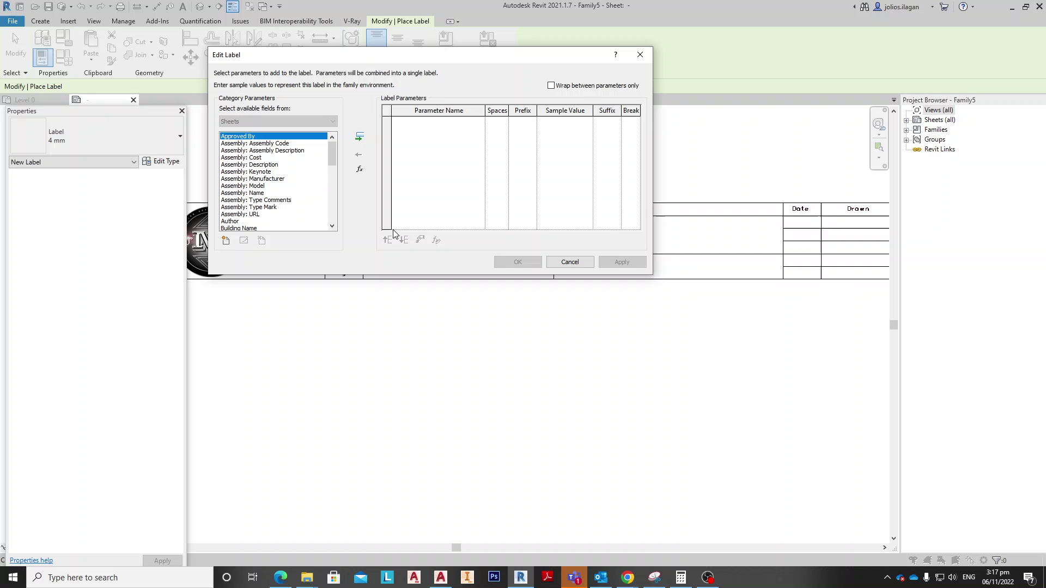
pyautogui.moveTo(333, 156); pyautogui.dragTo(332, 179)
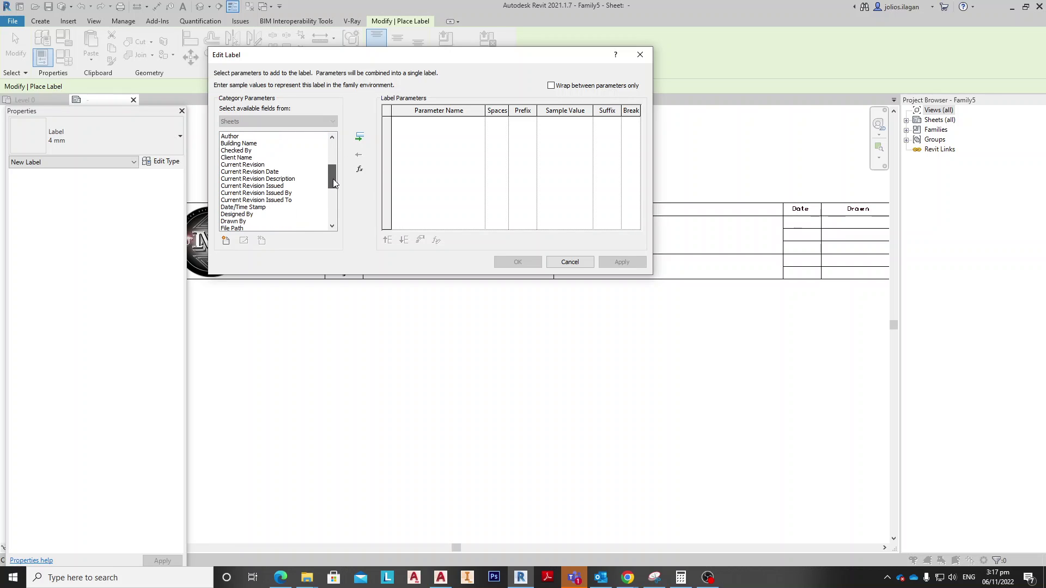
pyautogui.scroll(2, 292, 170)
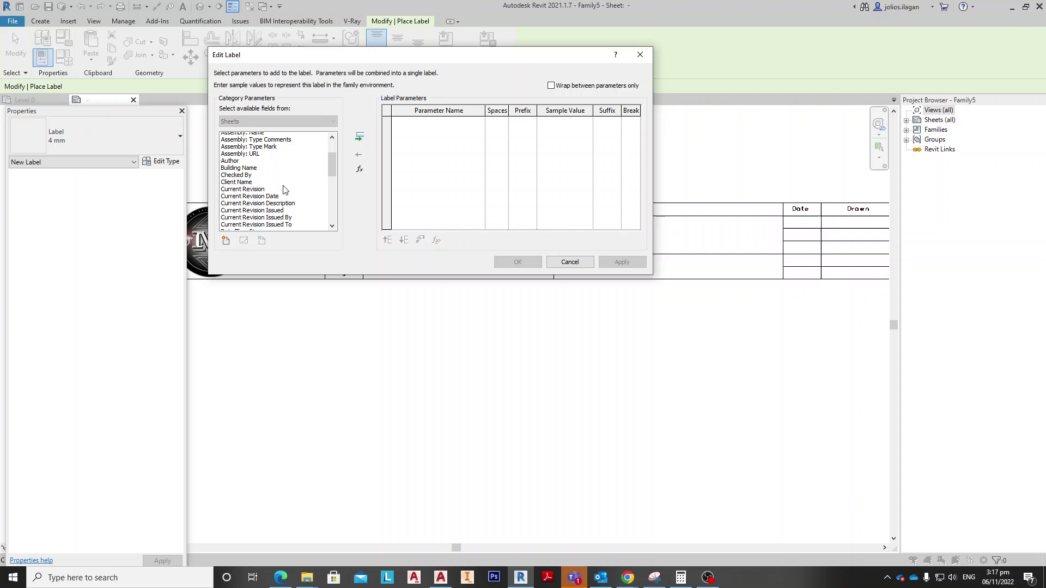
pyautogui.click(239, 201)
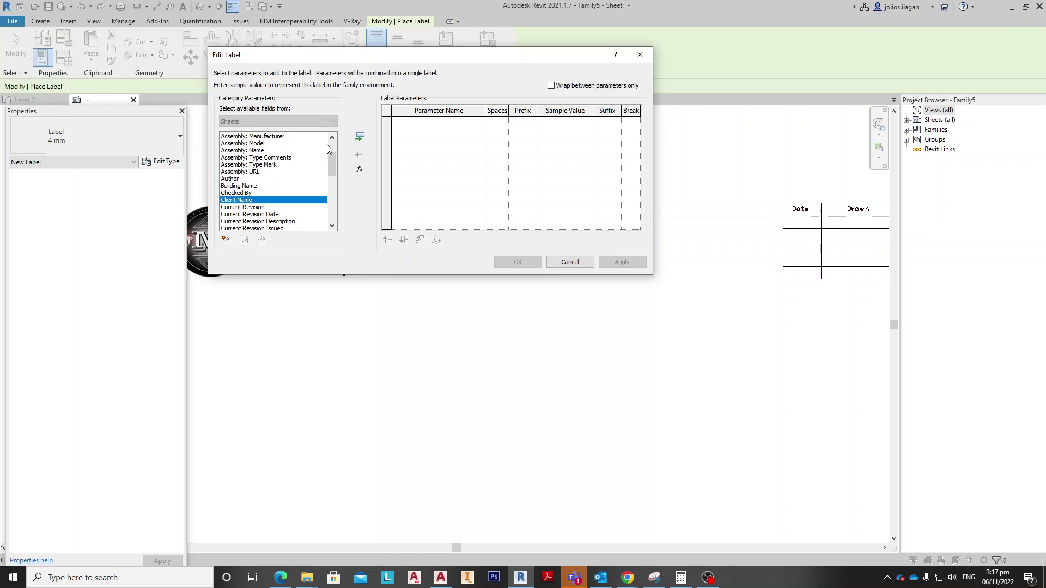
pyautogui.click(361, 140)
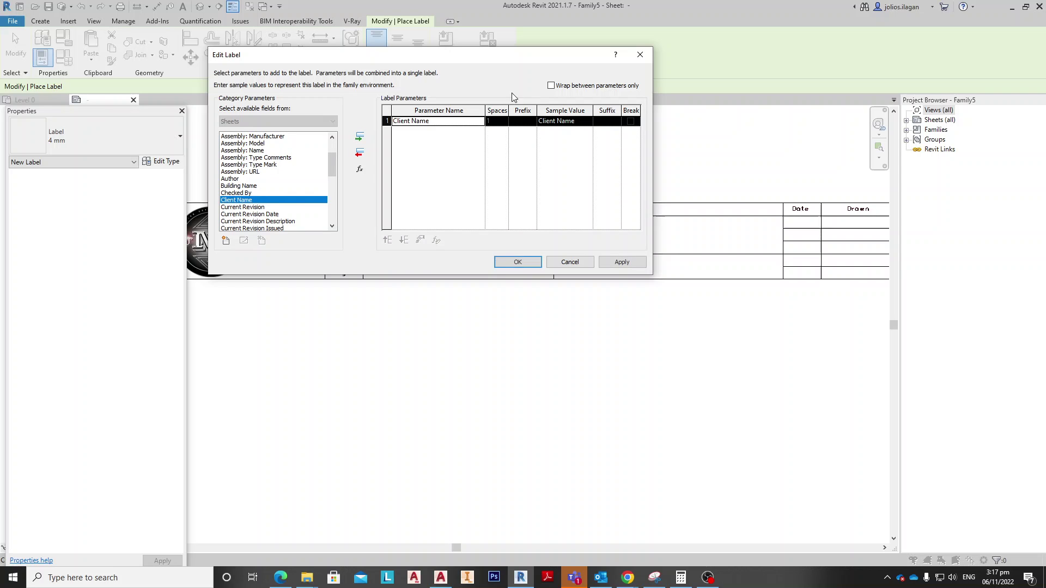
pyautogui.click(519, 261)
pyautogui.scroll(1, 431, 245)
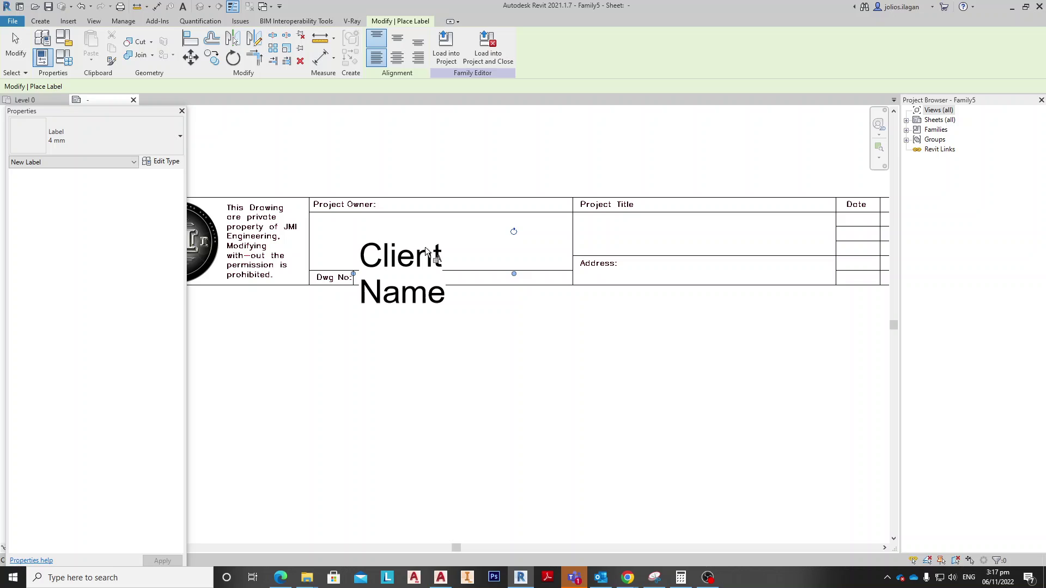
pyautogui.press('Escape')
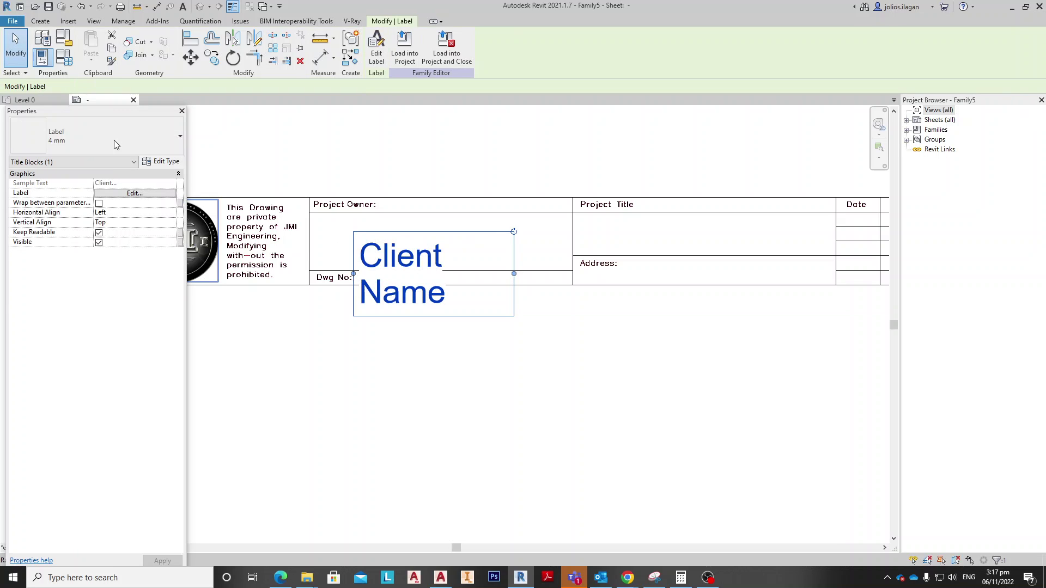
# Widen the Client Name label, set Horizontal Align to Center, and move it into place
pyautogui.moveTo(513, 273); pyautogui.dragTo(648, 256)
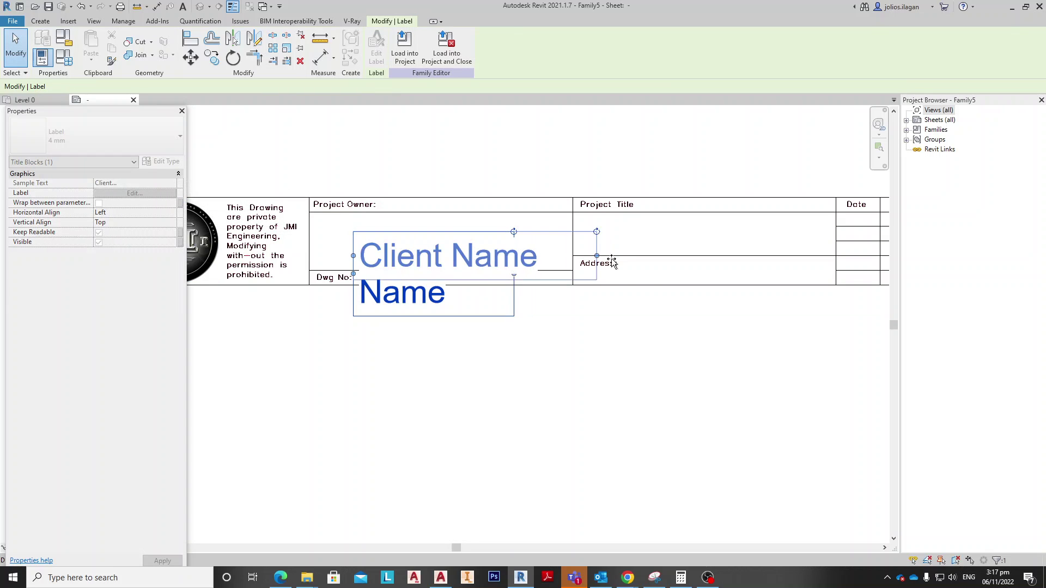
pyautogui.moveTo(353, 256)
pyautogui.mouseDown()
pyautogui.moveTo(326, 228)
pyautogui.moveTo(344, 215)
pyautogui.mouseUp()
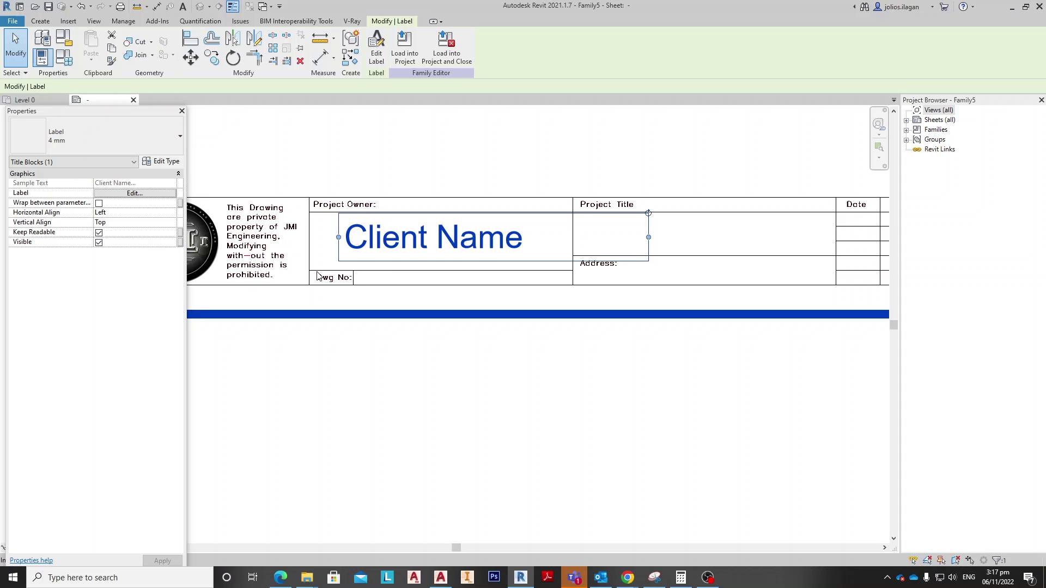
pyautogui.click(161, 161)
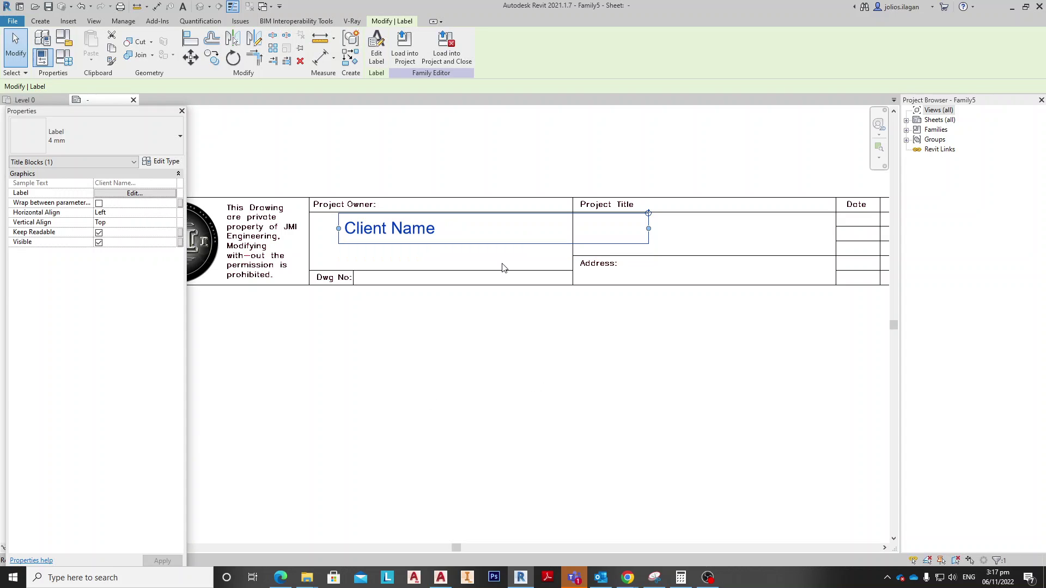
pyautogui.moveTo(645, 229); pyautogui.dragTo(568, 234)
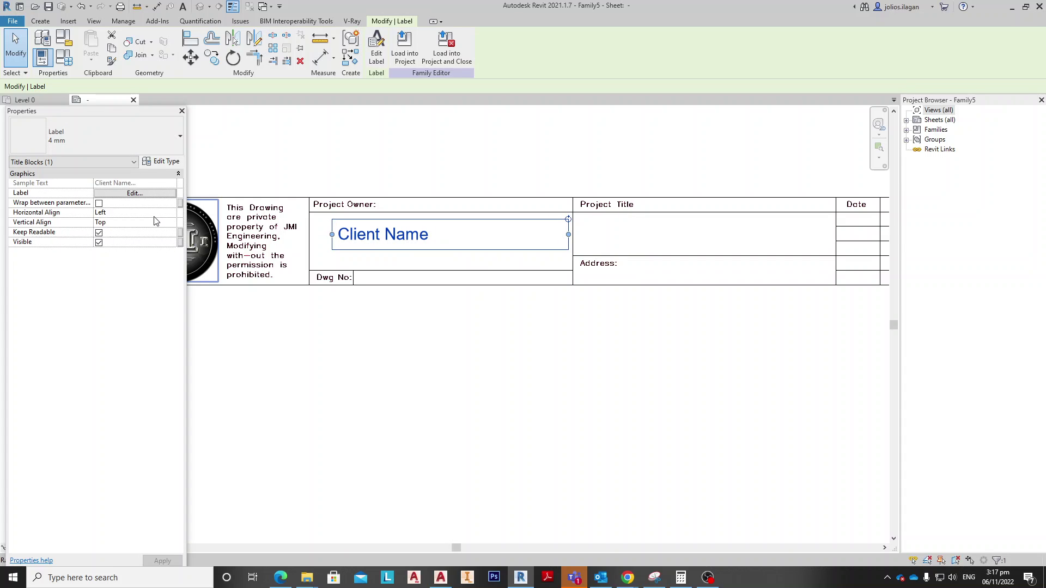
pyautogui.click(172, 213)
pyautogui.click(123, 228)
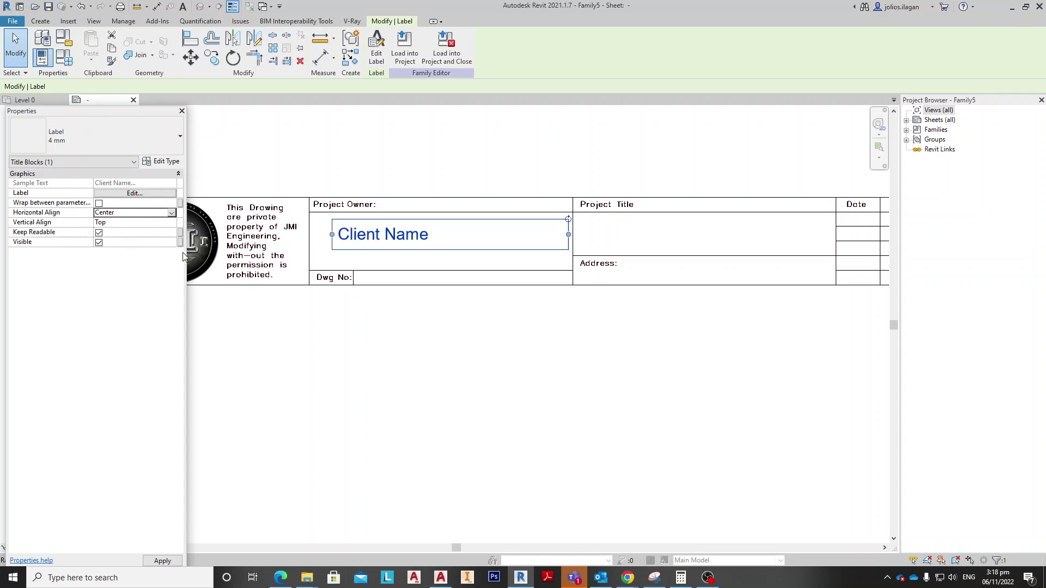
pyautogui.click(462, 257)
pyautogui.click(455, 235)
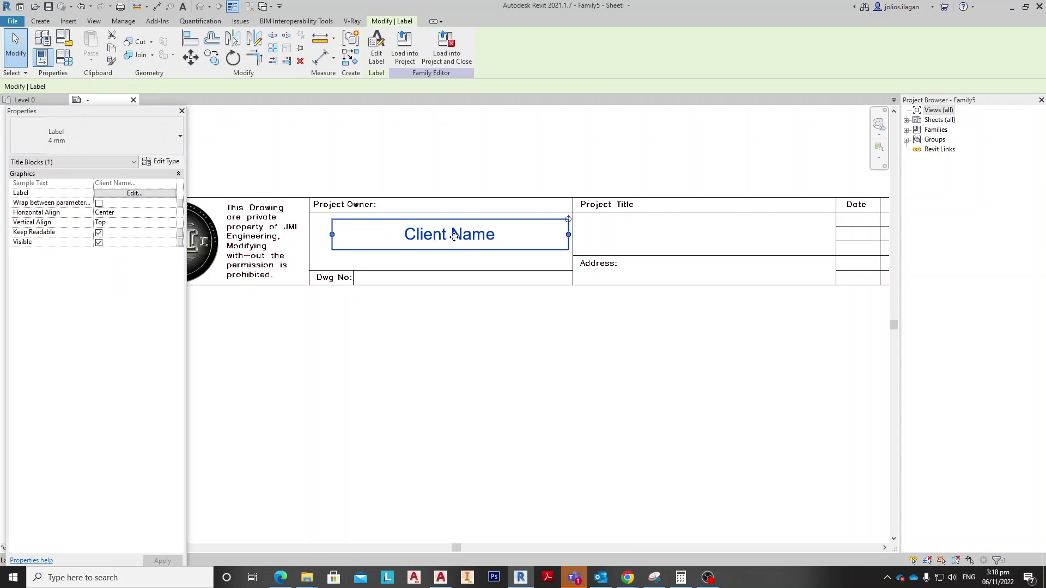
pyautogui.moveTo(454, 234)
pyautogui.mouseDown()
pyautogui.moveTo(439, 240)
pyautogui.moveTo(434, 277)
pyautogui.mouseUp()
# Place a label with the Project Name parameter in the Project Title cell
pyautogui.click(439, 354)
pyautogui.scroll(2, 507, 325)
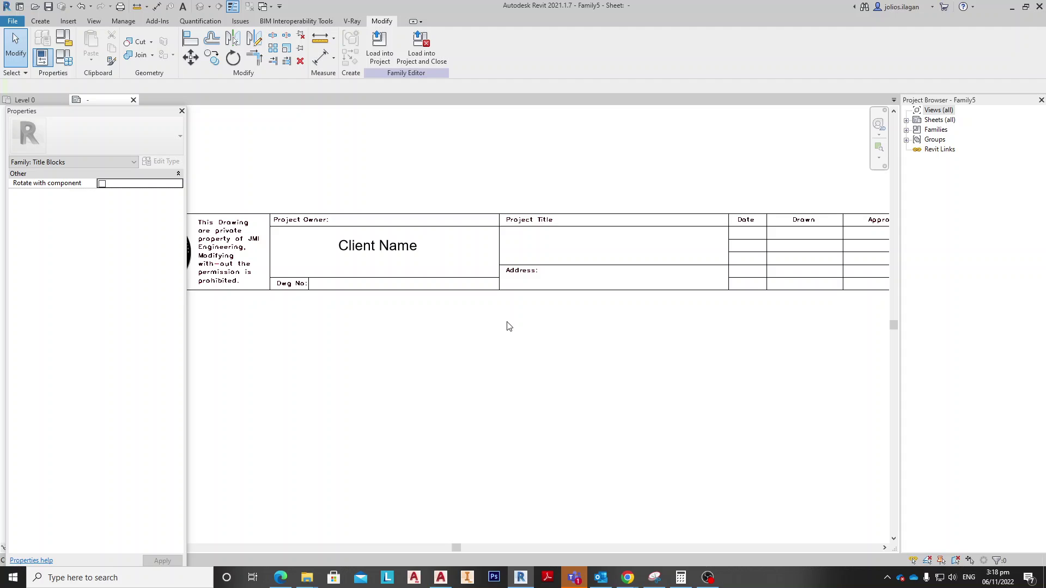
pyautogui.scroll(2, 573, 252)
pyautogui.scroll(-2, 572, 252)
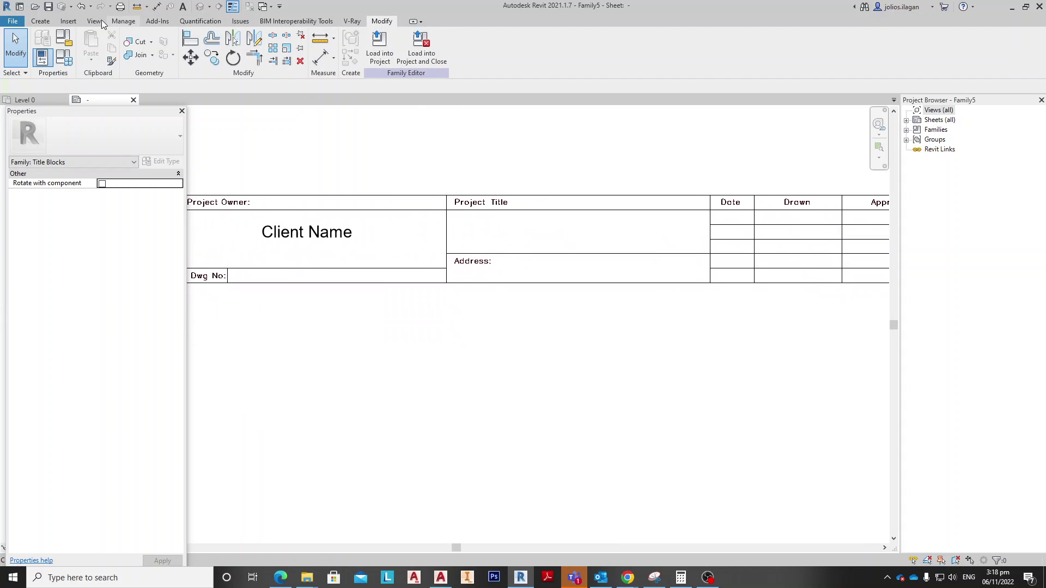
pyautogui.click(40, 21)
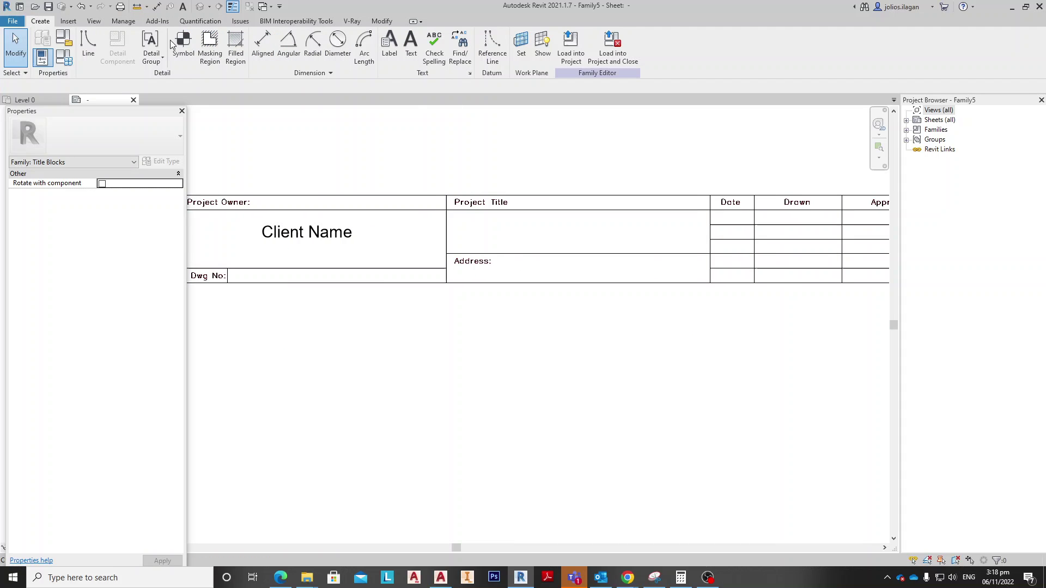
pyautogui.click(388, 45)
pyautogui.click(515, 235)
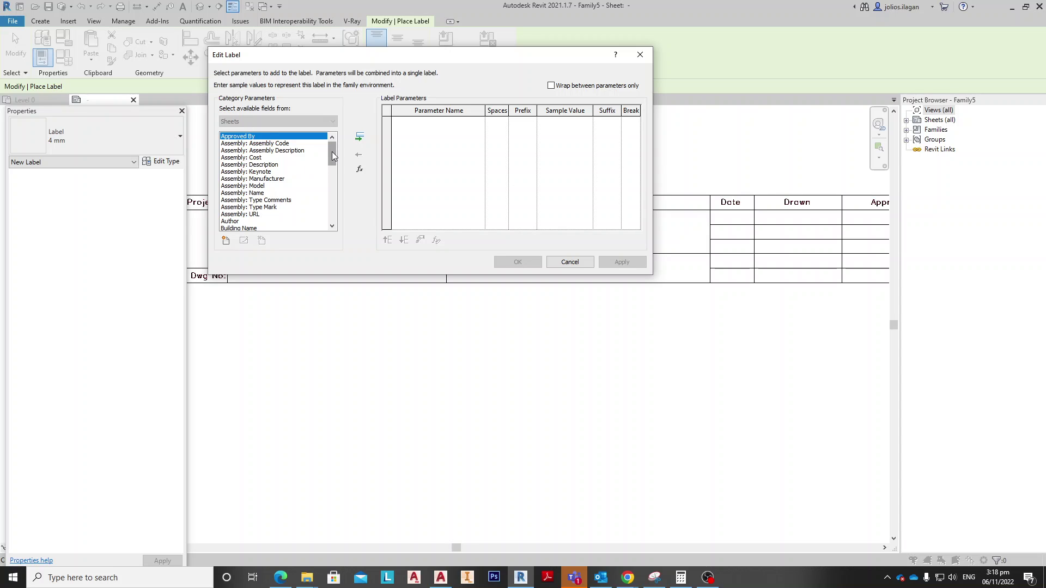
pyautogui.moveTo(332, 150); pyautogui.dragTo(333, 204)
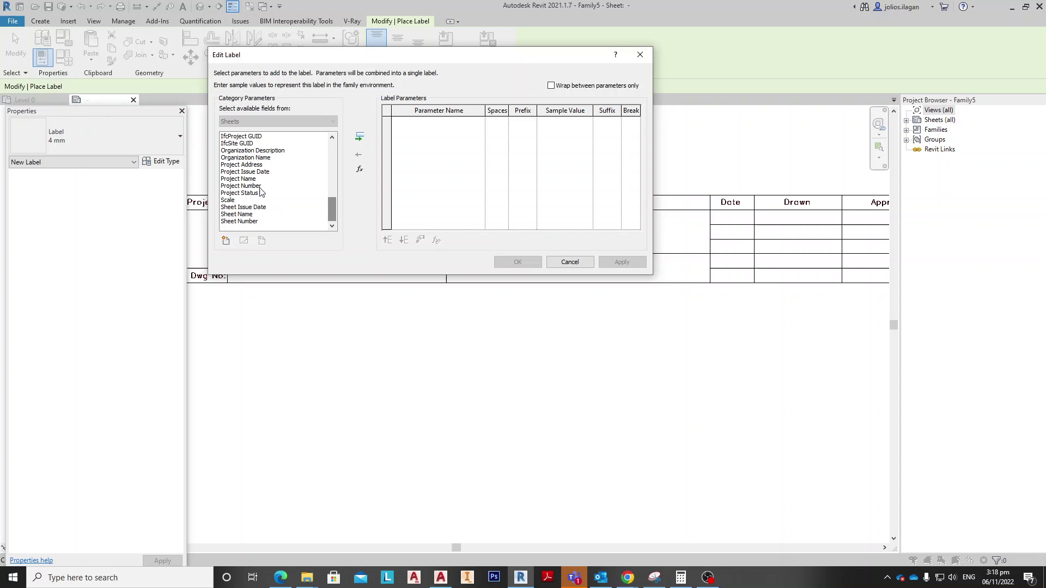
pyautogui.click(240, 181)
pyautogui.click(358, 137)
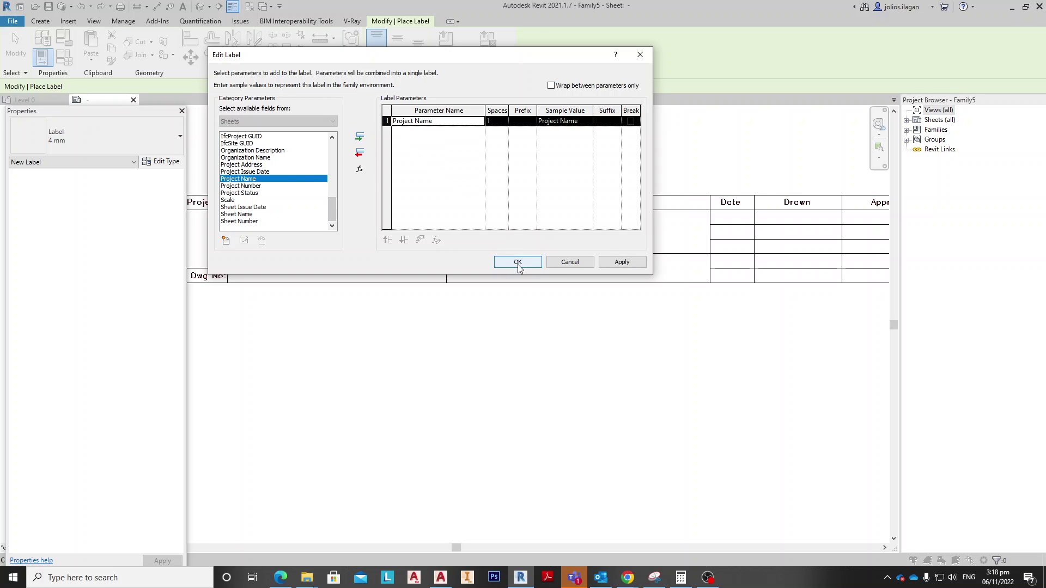
pyautogui.click(517, 262)
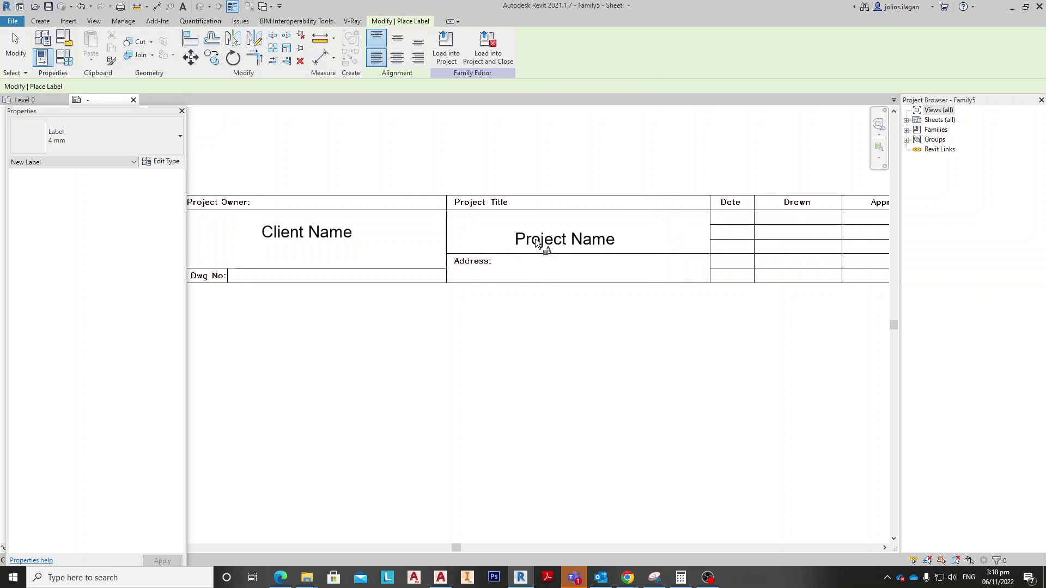
pyautogui.press('Escape')
# Set the Project Name label to Center alignment and move it to the cell centre
pyautogui.click(544, 244)
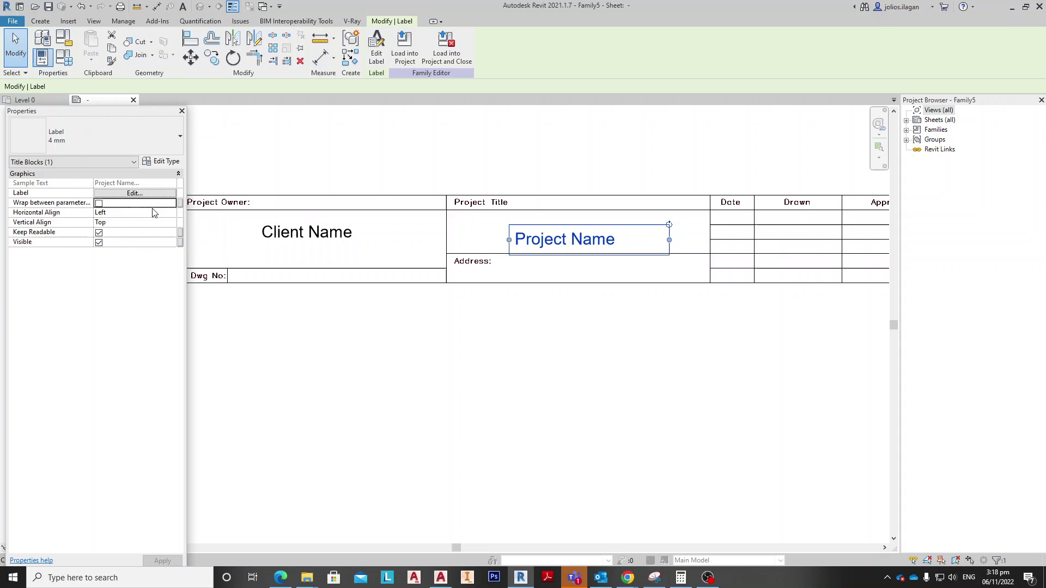
pyautogui.click(135, 213)
pyautogui.click(172, 213)
pyautogui.click(127, 232)
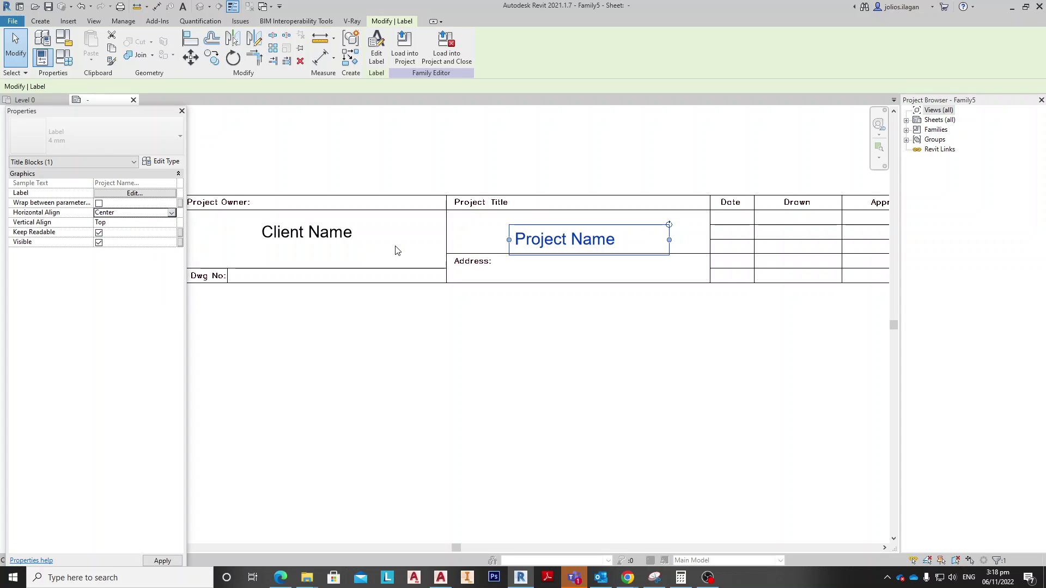
pyautogui.moveTo(560, 242)
pyautogui.mouseDown()
pyautogui.moveTo(546, 229)
pyautogui.moveTo(449, 234)
pyautogui.mouseUp()
pyautogui.click(492, 314)
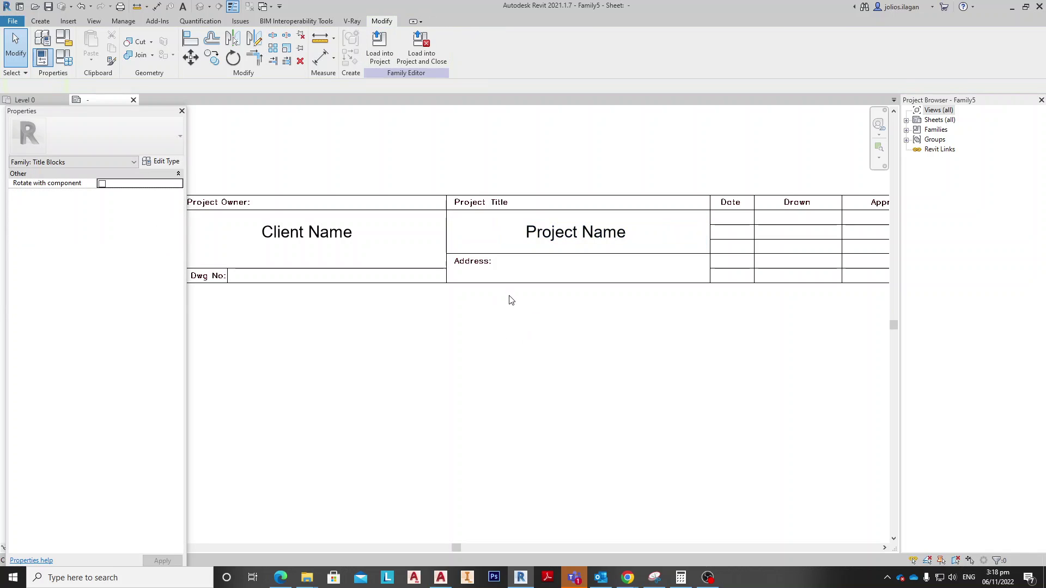
# Place a Project Address label in the title block's Address cell
pyautogui.click(41, 21)
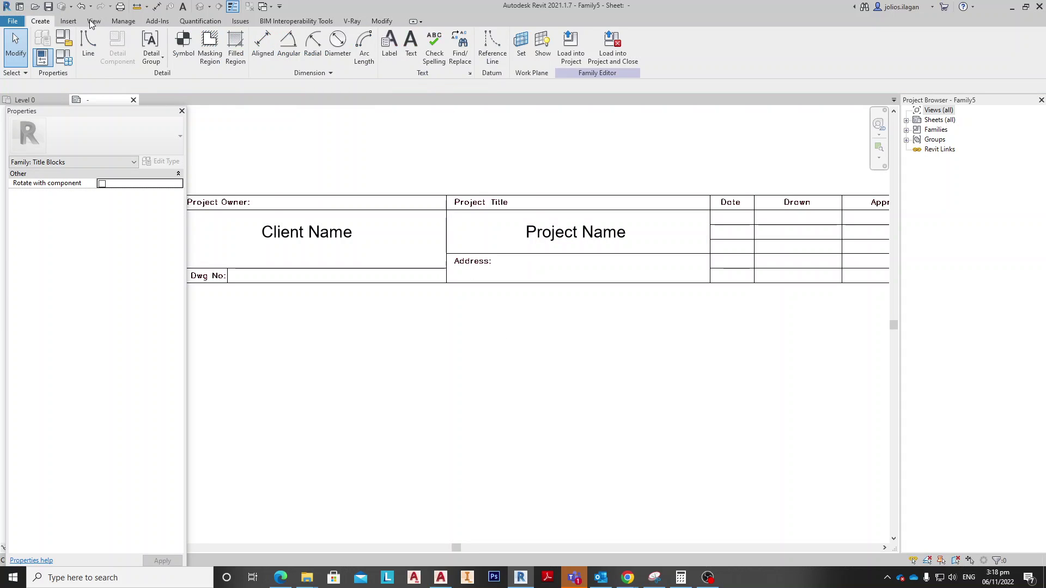
pyautogui.click(389, 58)
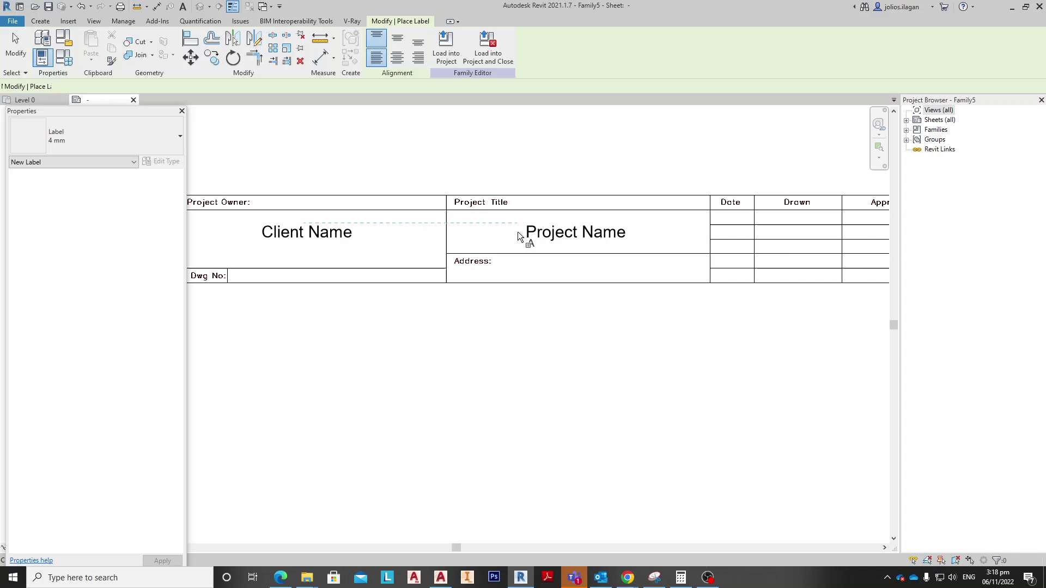
pyautogui.click(500, 269)
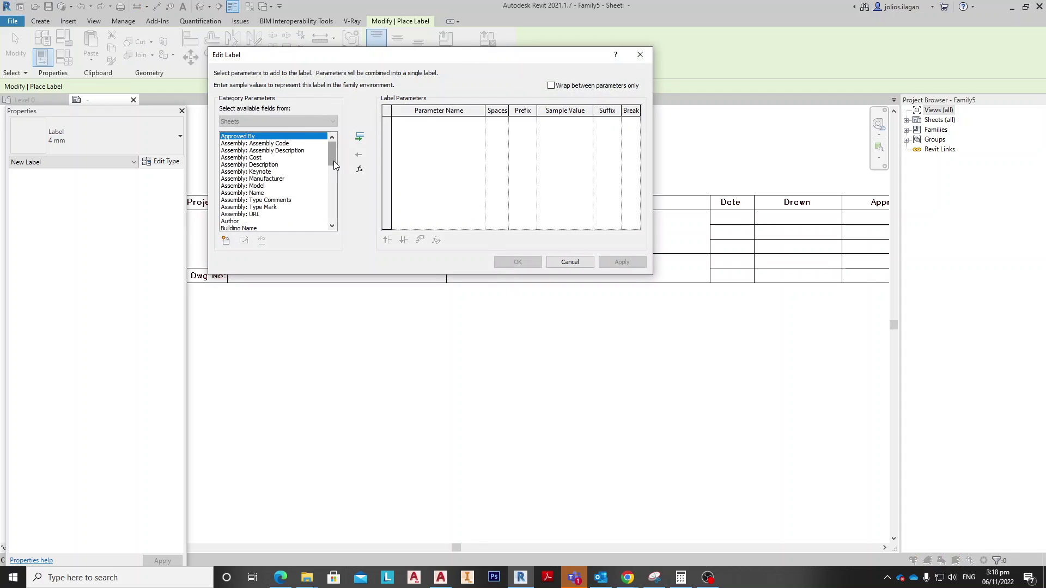
pyautogui.moveTo(334, 160); pyautogui.dragTo(333, 212)
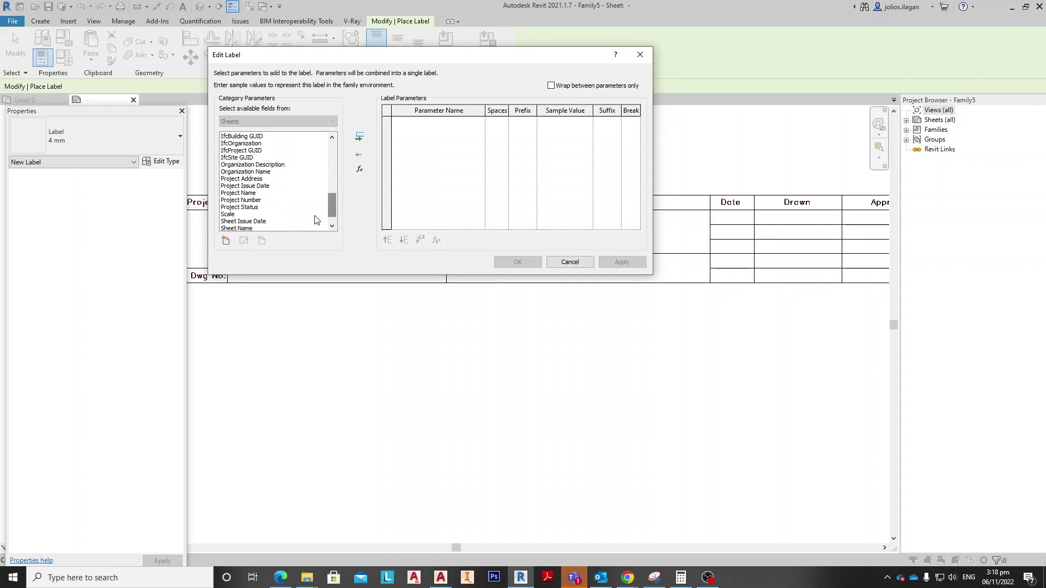
pyautogui.click(260, 179)
pyautogui.click(361, 137)
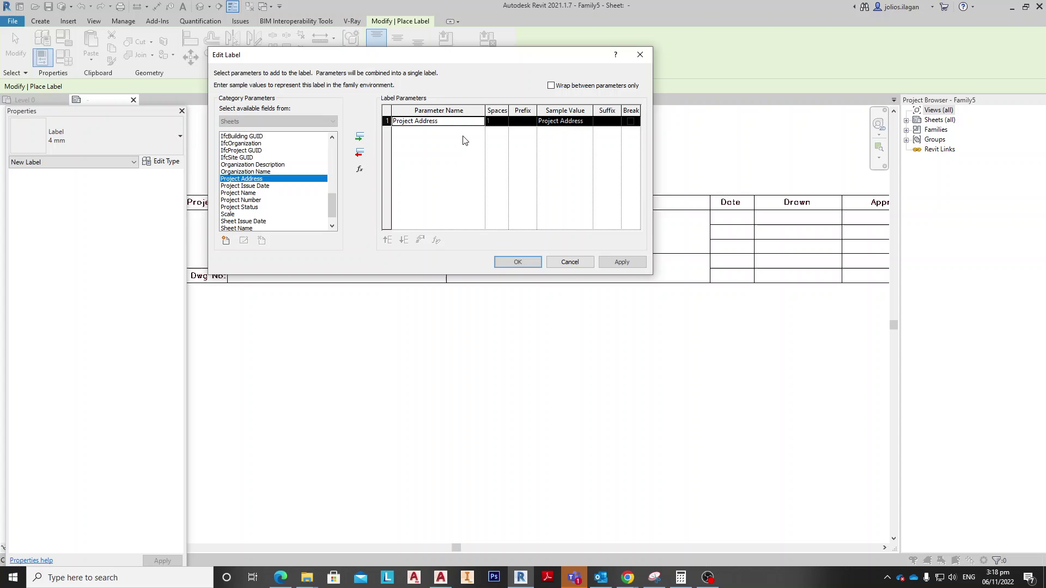
pyautogui.click(518, 263)
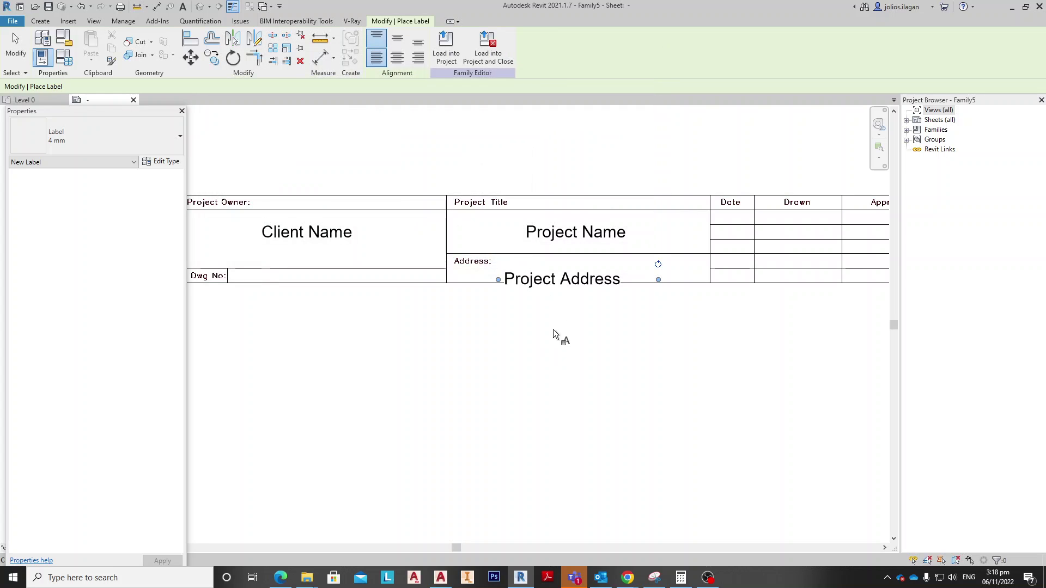
pyautogui.scroll(2, 609, 289)
pyautogui.press('Escape')
pyautogui.click(573, 282)
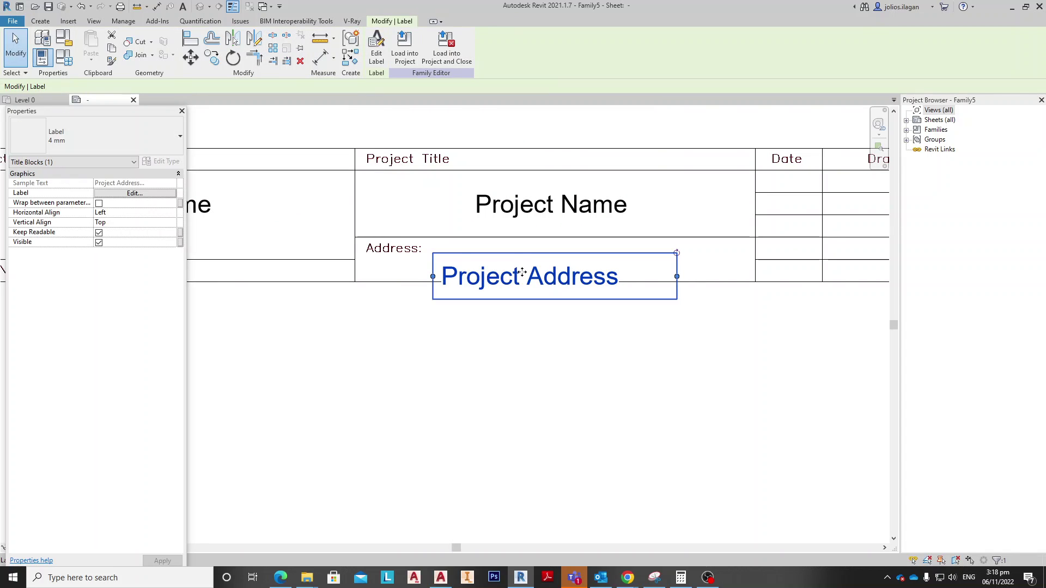
# Move the Project Address label into the Address cell, widen it both ways, and centre it
pyautogui.moveTo(574, 282); pyautogui.dragTo(545, 257)
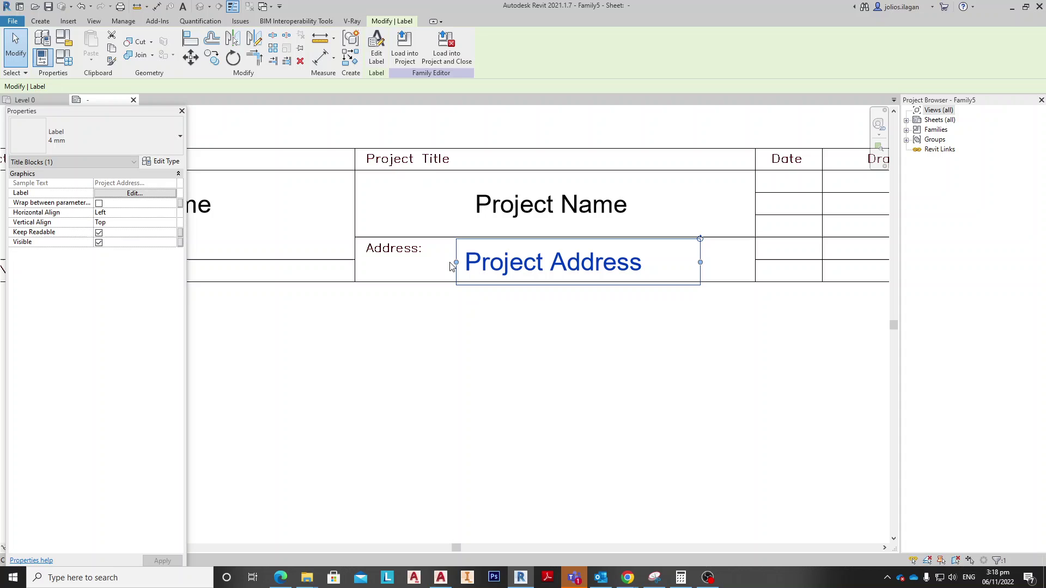
pyautogui.moveTo(455, 263); pyautogui.dragTo(365, 270)
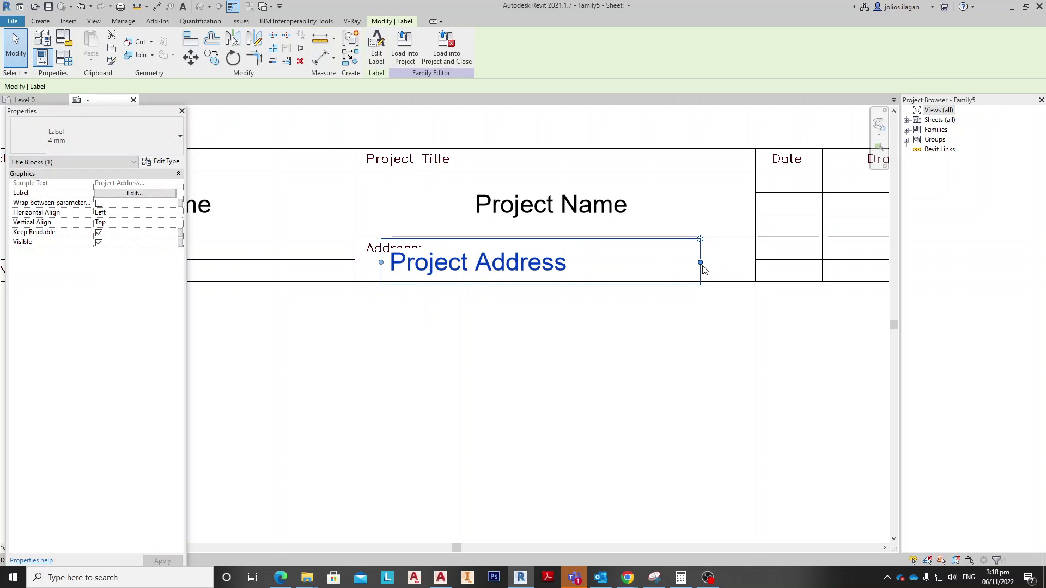
pyautogui.moveTo(700, 262); pyautogui.dragTo(750, 262)
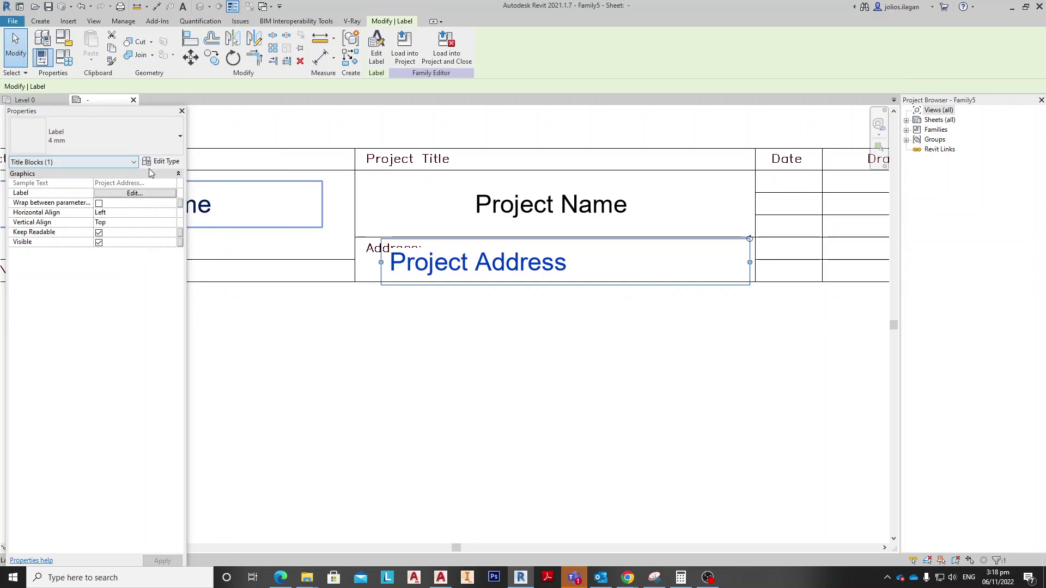
pyautogui.click(136, 214)
pyautogui.click(172, 213)
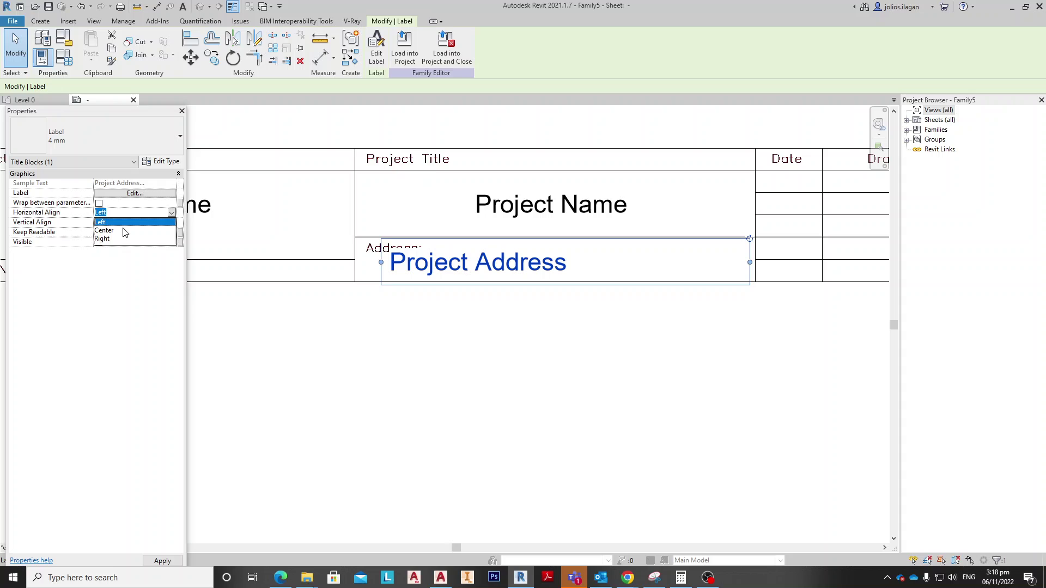
pyautogui.click(107, 230)
pyautogui.click(574, 335)
pyautogui.scroll(-2, 572, 326)
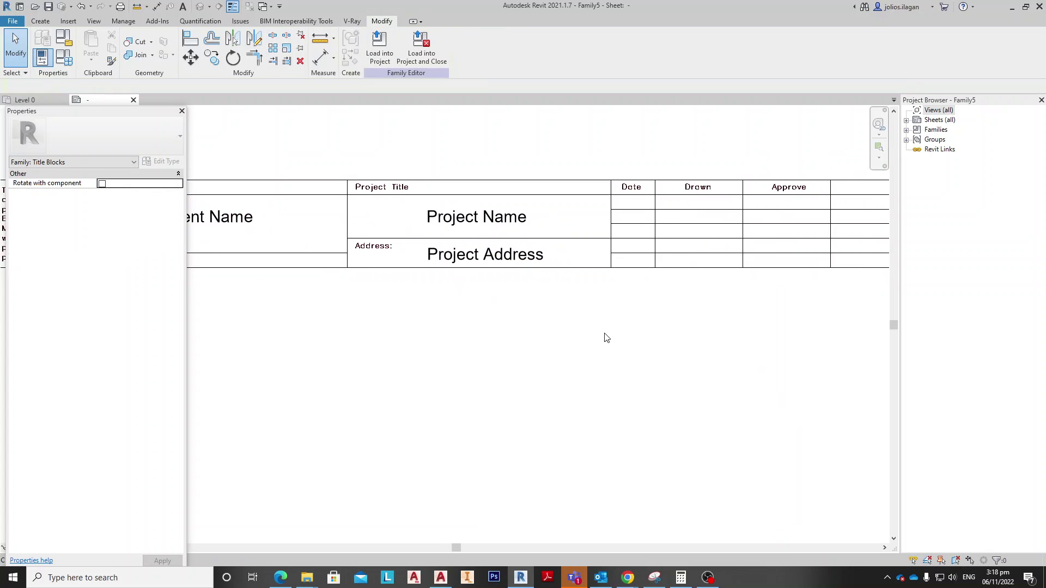
pyautogui.scroll(-1, 494, 281)
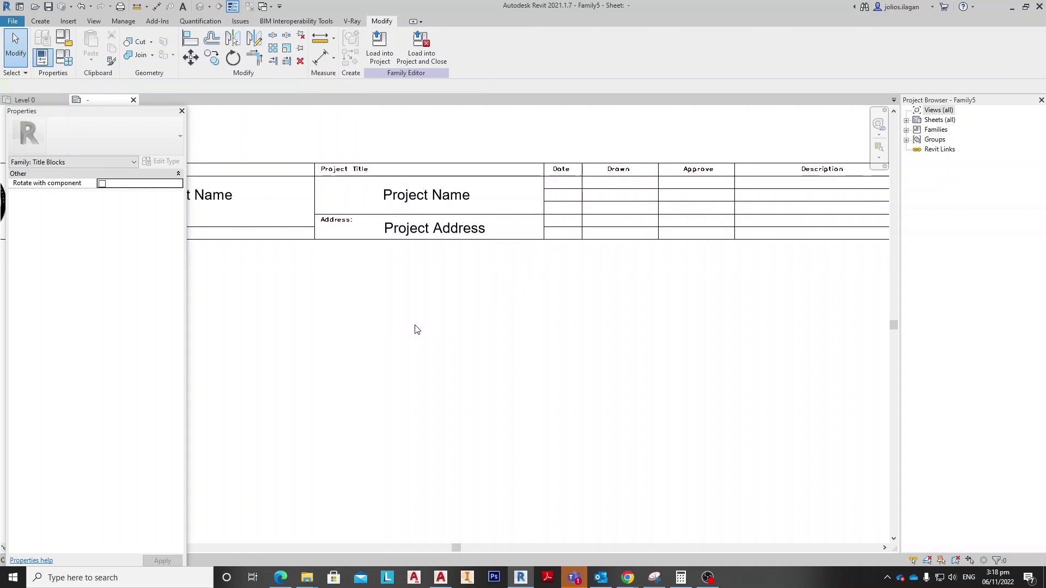
# Place a Current Revision Date label in the revision table's Date cell
pyautogui.click(40, 21)
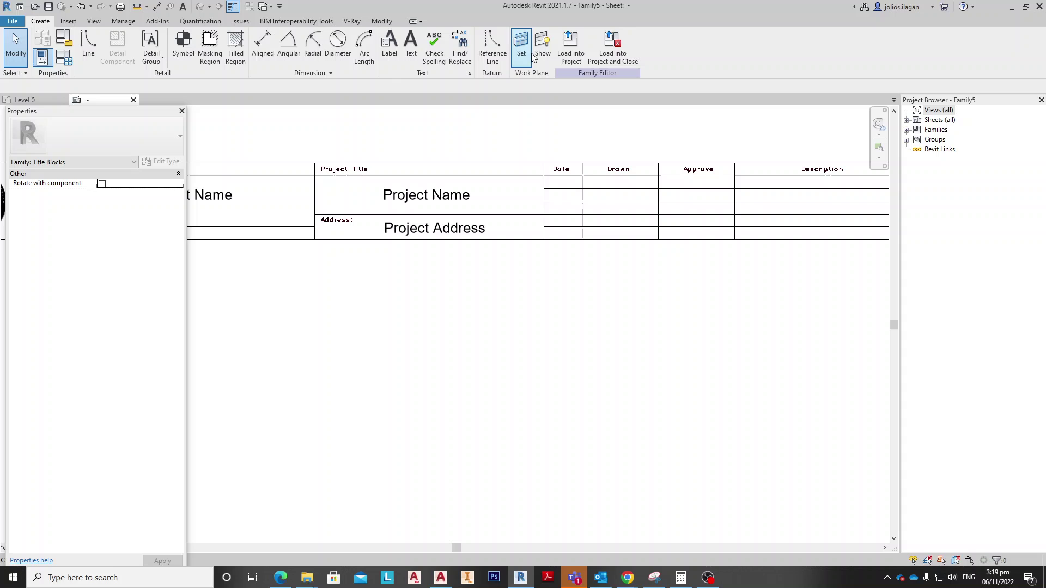
pyautogui.click(391, 56)
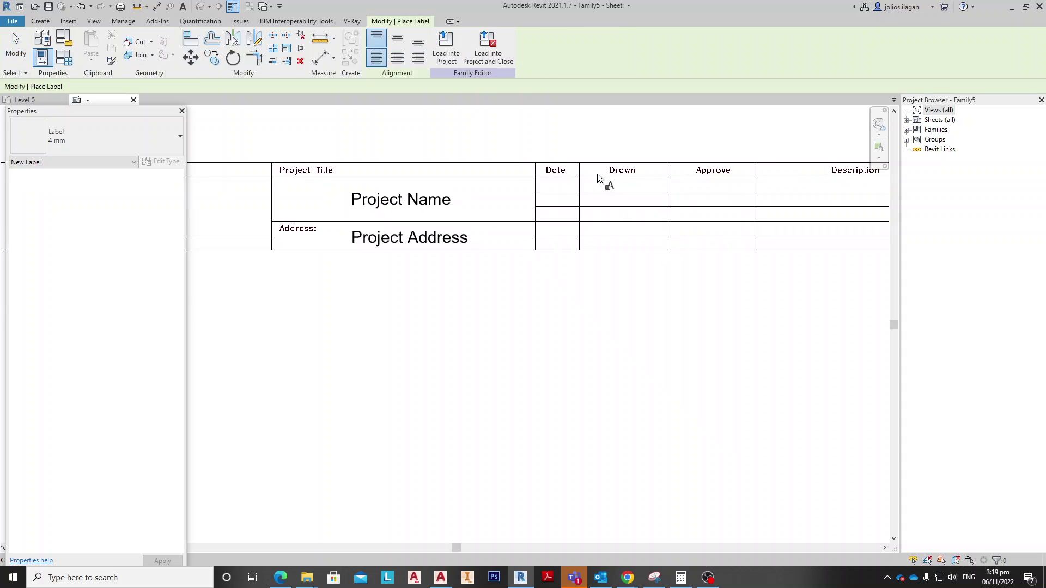
pyautogui.scroll(1, 589, 180)
pyautogui.scroll(3, 486, 215)
pyautogui.click(482, 201)
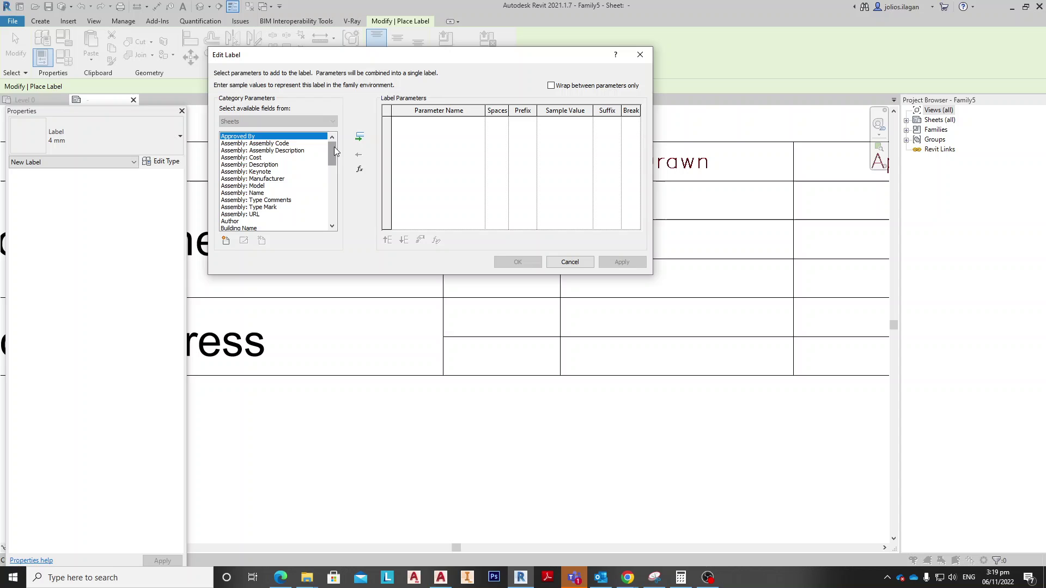
pyautogui.moveTo(334, 147); pyautogui.dragTo(333, 171)
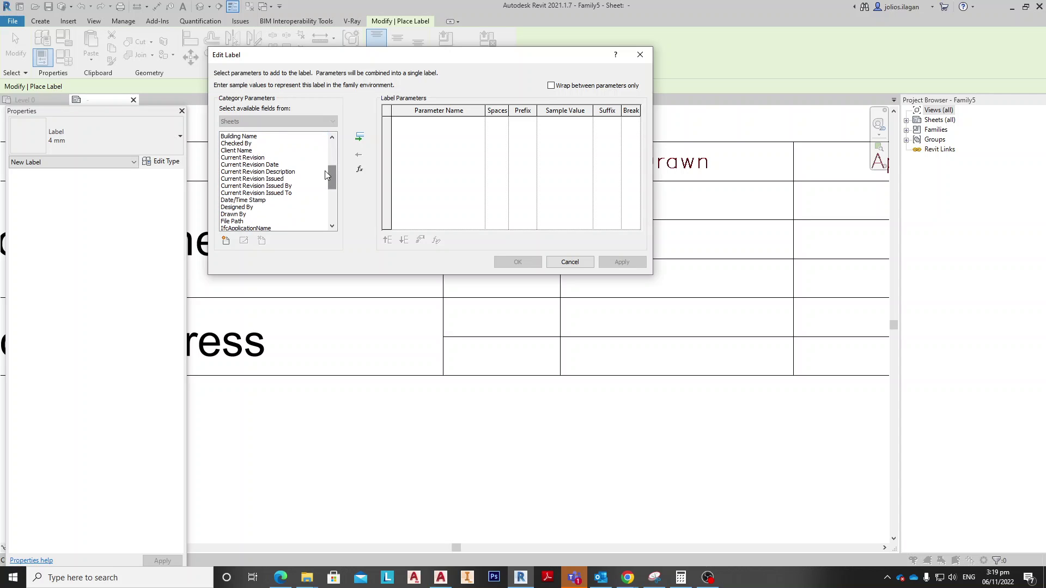
pyautogui.click(321, 164)
pyautogui.click(359, 138)
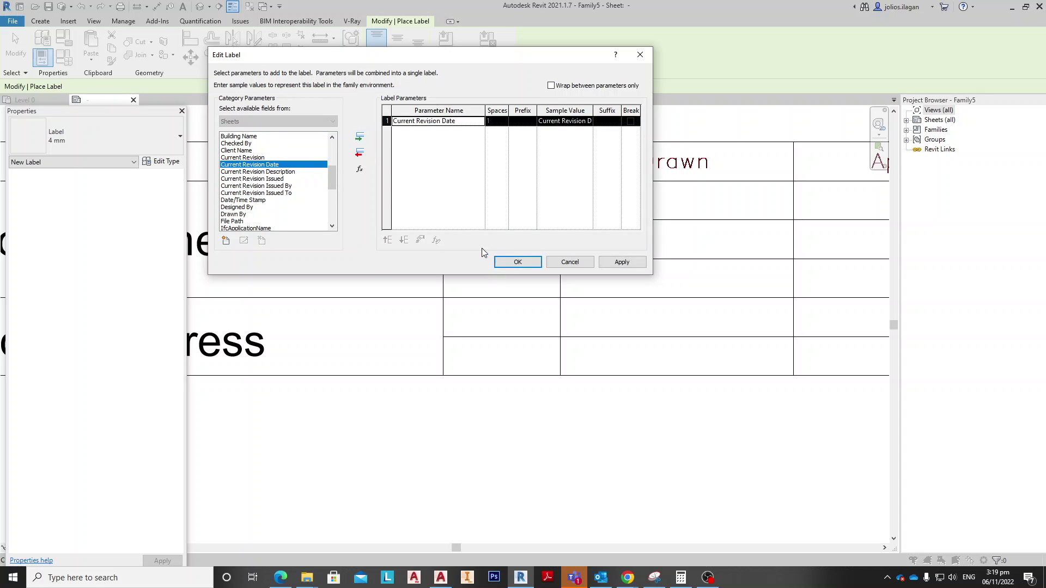
pyautogui.click(517, 262)
pyautogui.press('Escape')
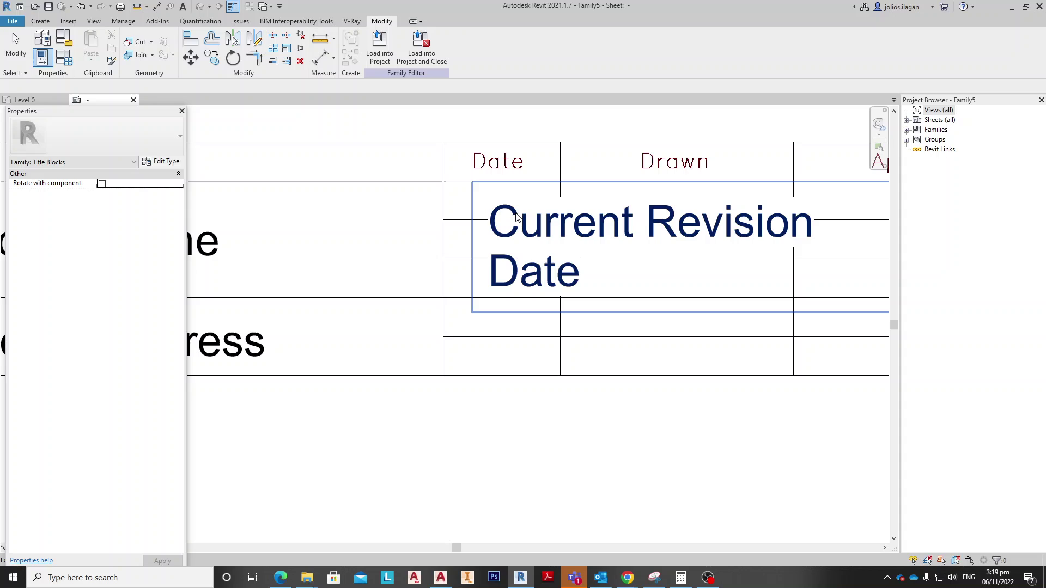
# Duplicate the label type as a new 1.5 mm type and apply it to the date label
pyautogui.click(166, 160)
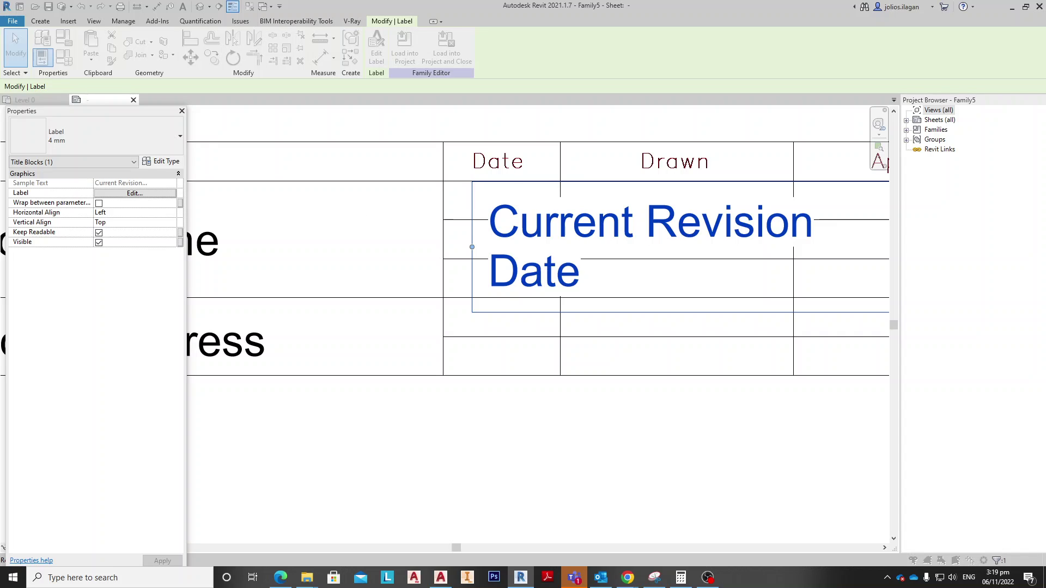
pyautogui.click(110, 87)
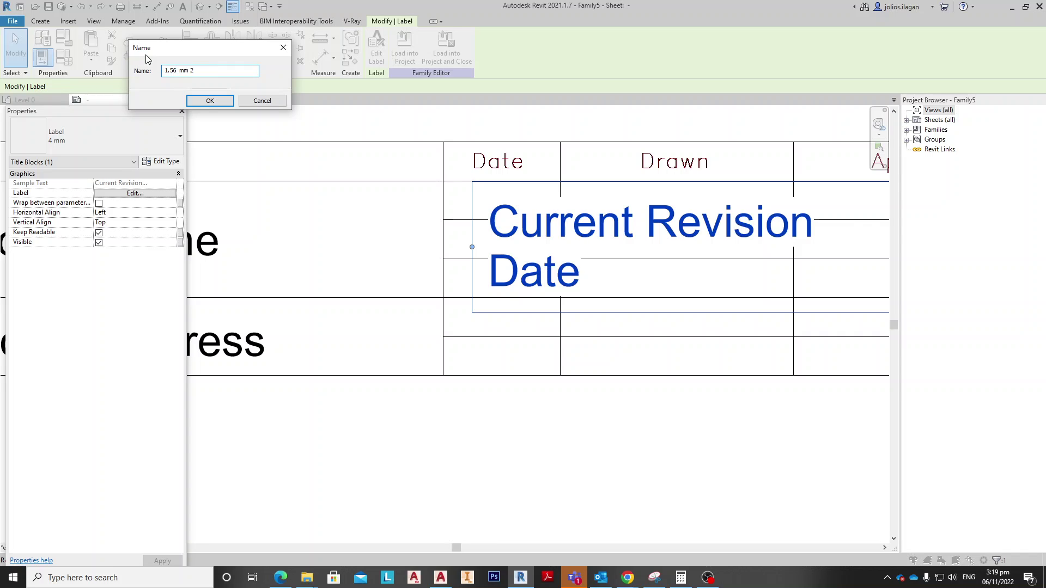
pyautogui.press('BackSpace')
pyautogui.click(204, 100)
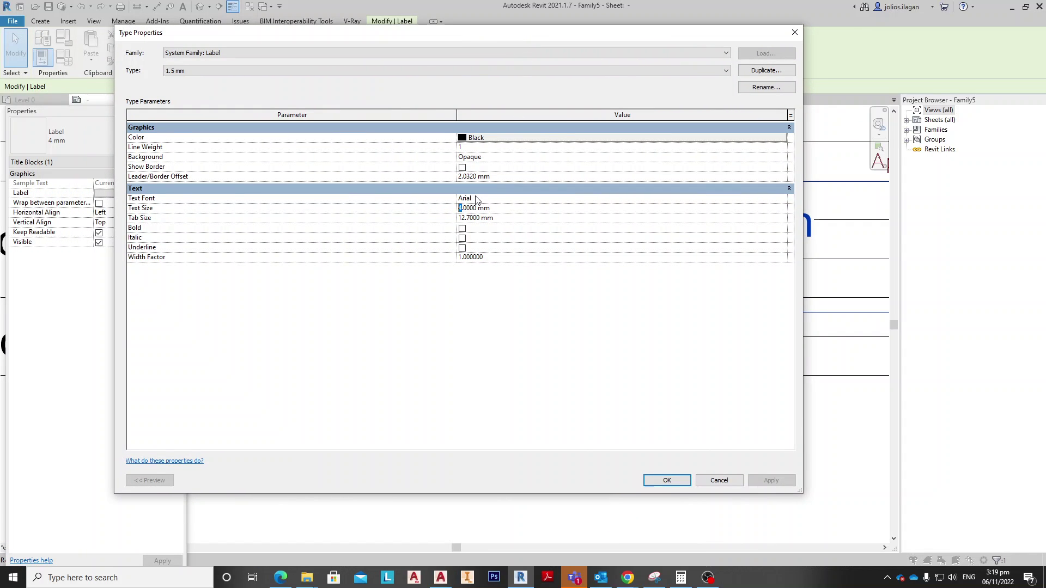
pyautogui.write('1.5')
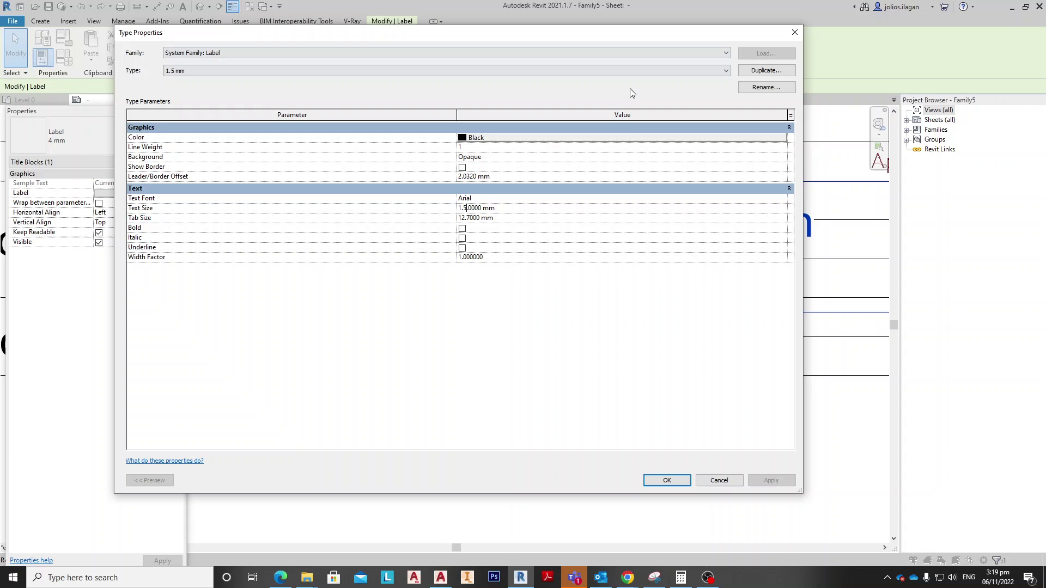
pyautogui.click(669, 480)
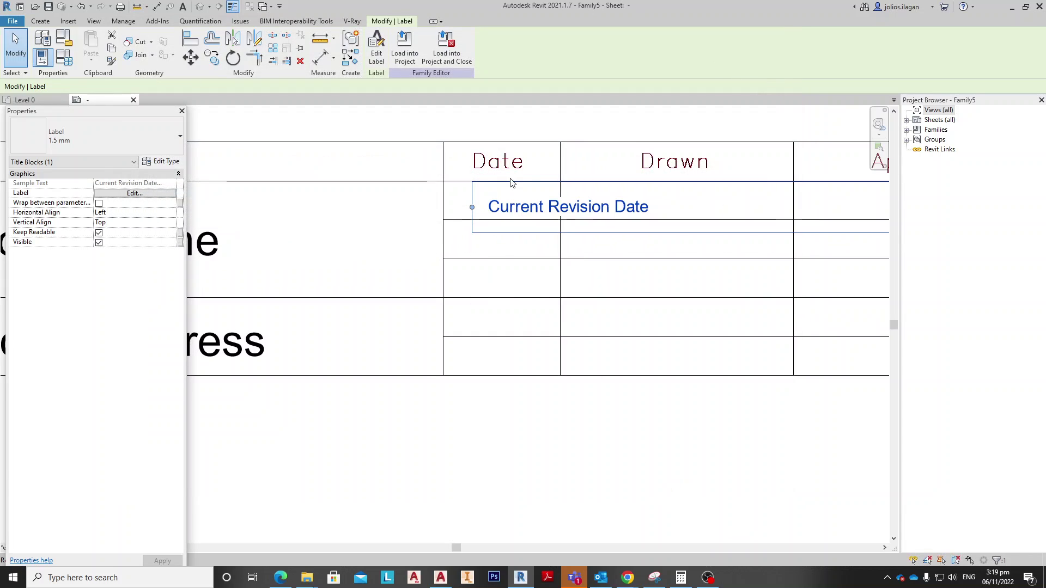
# Centre-align the Current Revision Date label and drag it into the first Date row
pyautogui.click(124, 214)
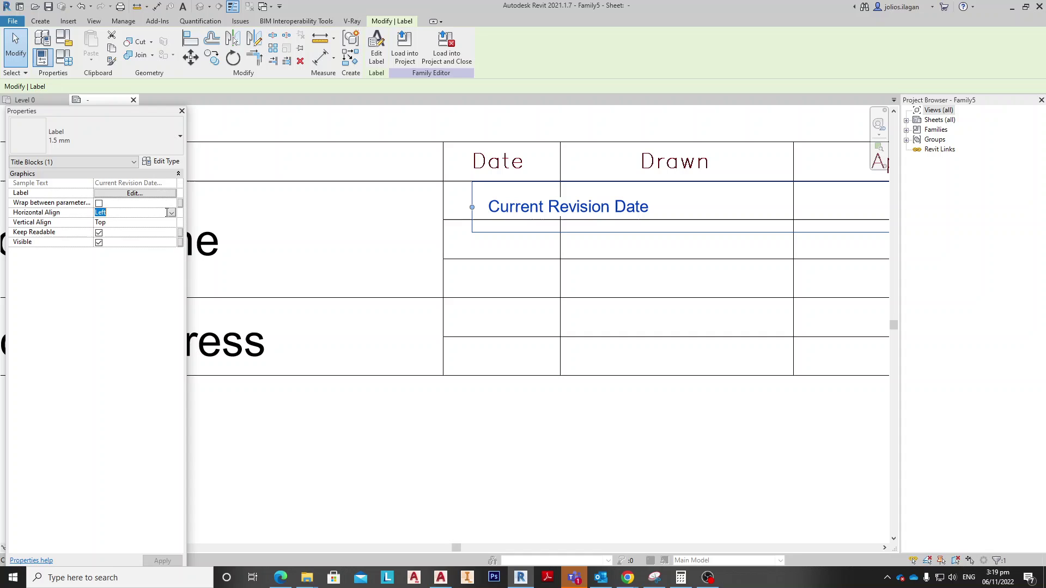
pyautogui.click(172, 213)
pyautogui.click(108, 232)
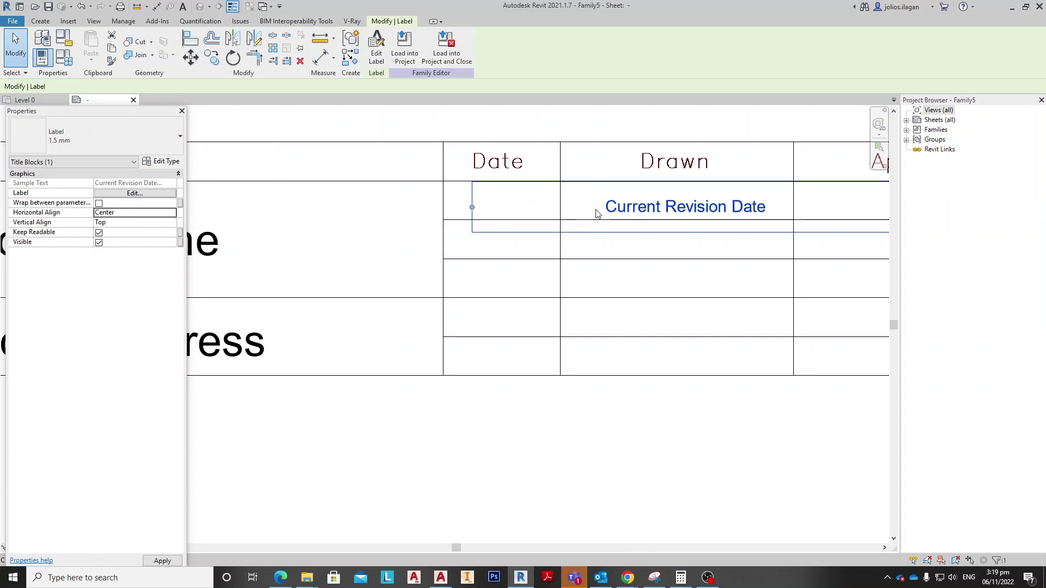
pyautogui.moveTo(664, 206); pyautogui.dragTo(492, 204)
pyautogui.moveTo(611, 204); pyautogui.dragTo(625, 209)
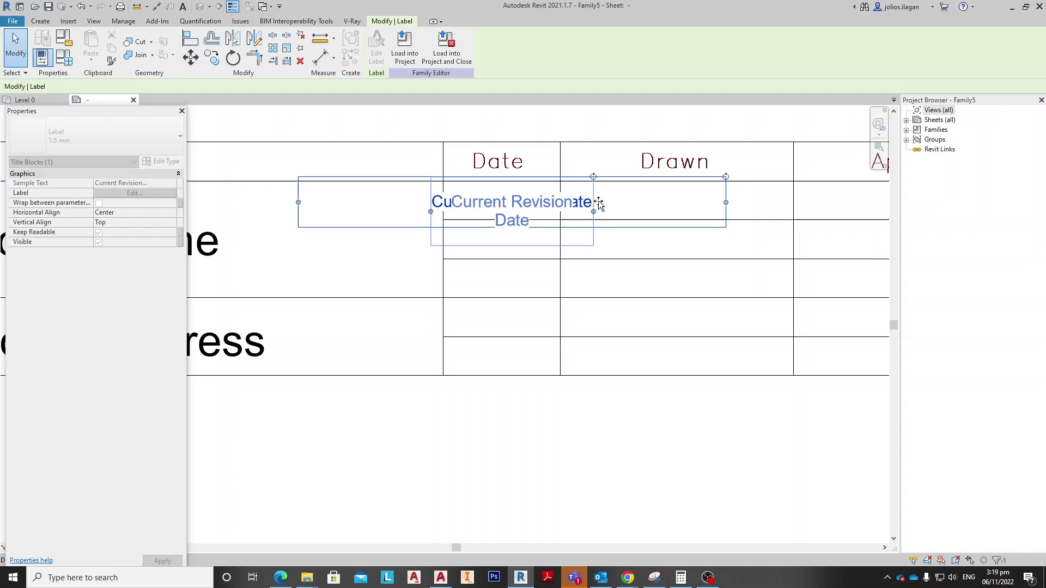
pyautogui.click(660, 248)
pyautogui.scroll(-1, 588, 222)
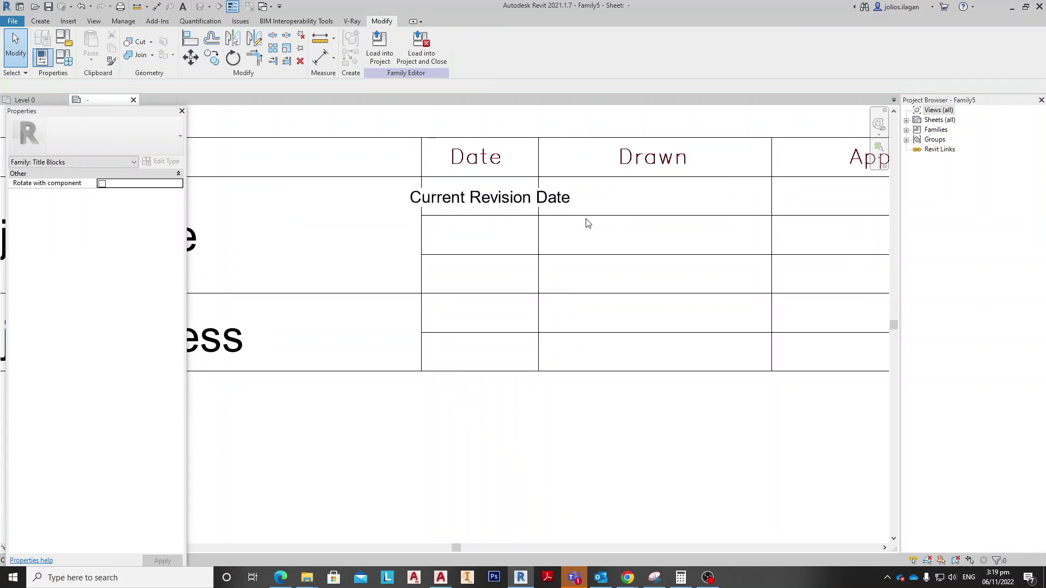
pyautogui.scroll(-1, 444, 226)
pyautogui.click(422, 210)
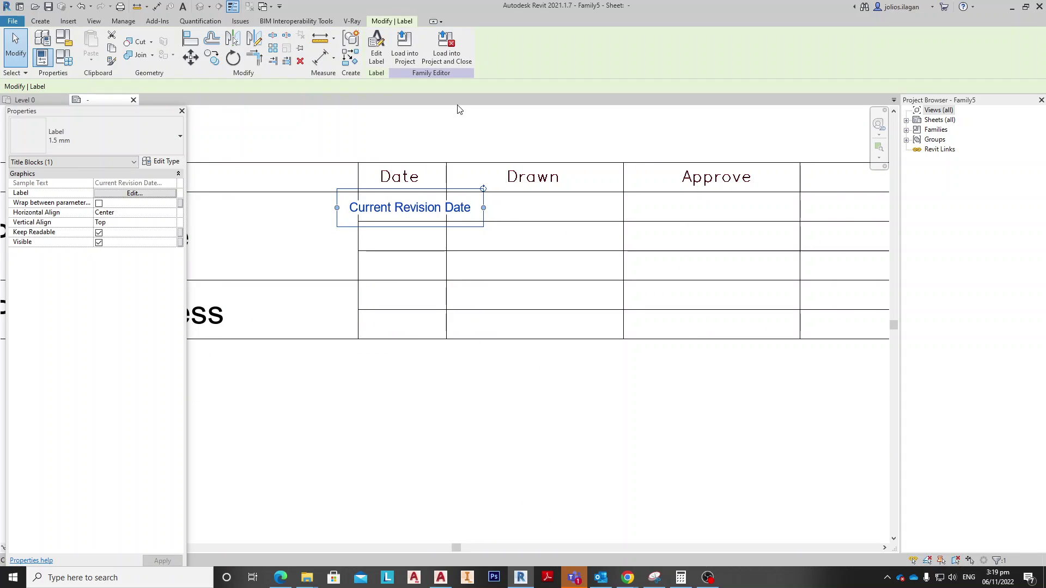
pyautogui.moveTo(409, 154); pyautogui.dragTo(421, 156, button='middle')
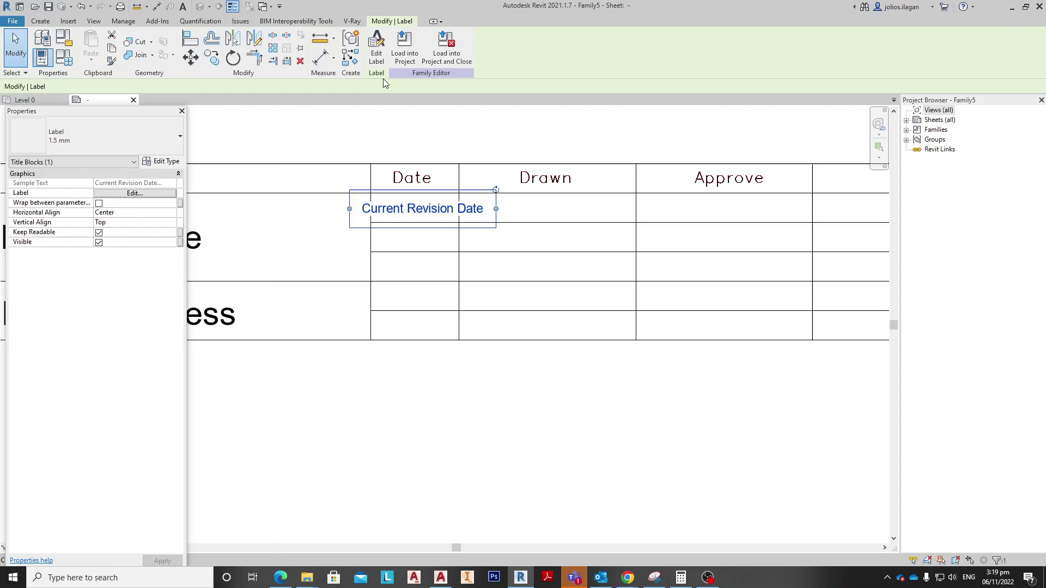
pyautogui.press('Escape')
pyautogui.scroll(4, 394, 52)
pyautogui.scroll(5, 393, 51)
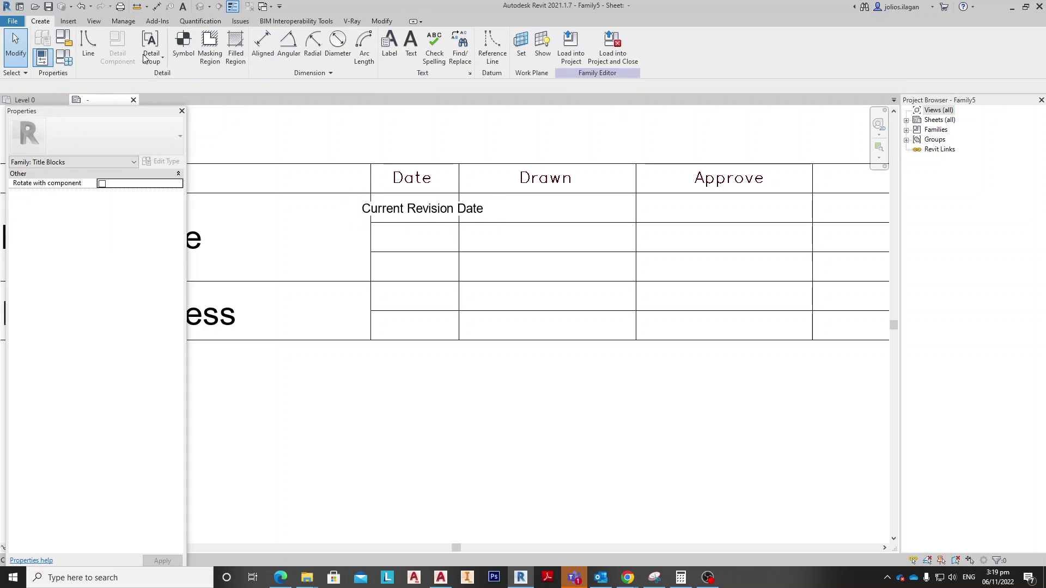
# Place a Drawn By label in the Drawn row of the title block
pyautogui.click(390, 46)
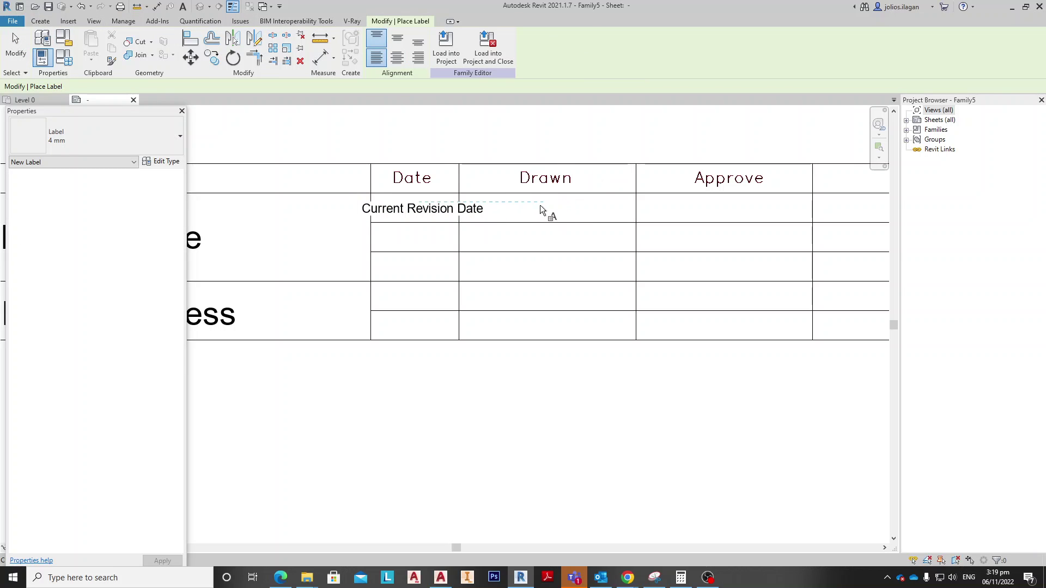
pyautogui.click(543, 211)
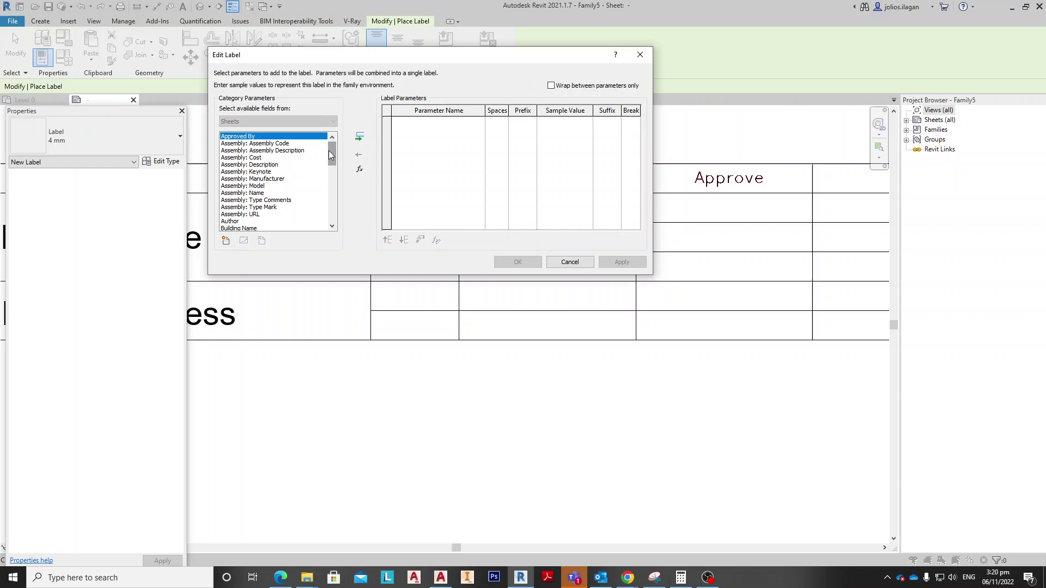
pyautogui.moveTo(429, 54); pyautogui.dragTo(498, 93)
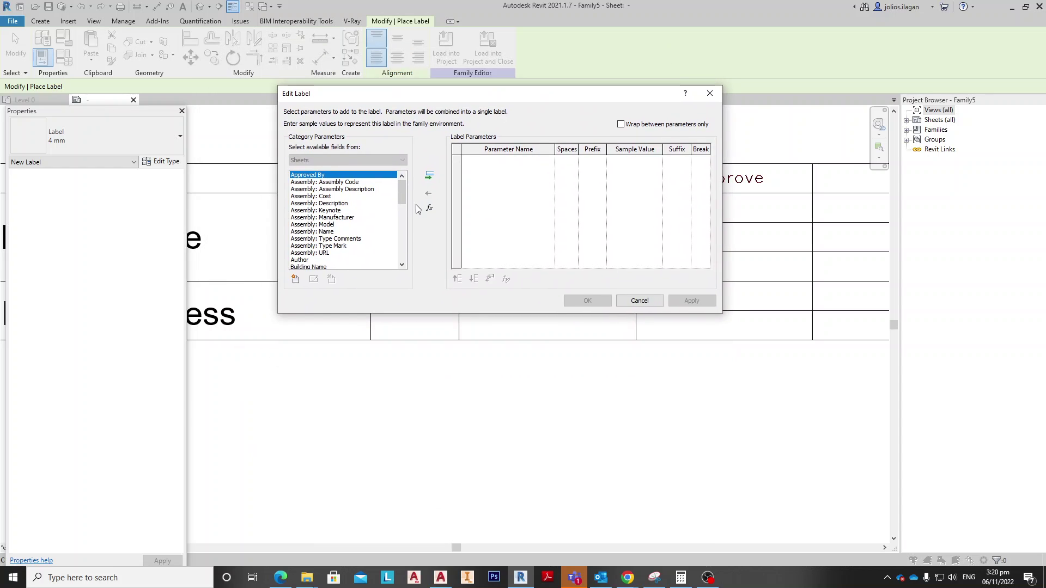
pyautogui.moveTo(401, 193); pyautogui.dragTo(389, 230)
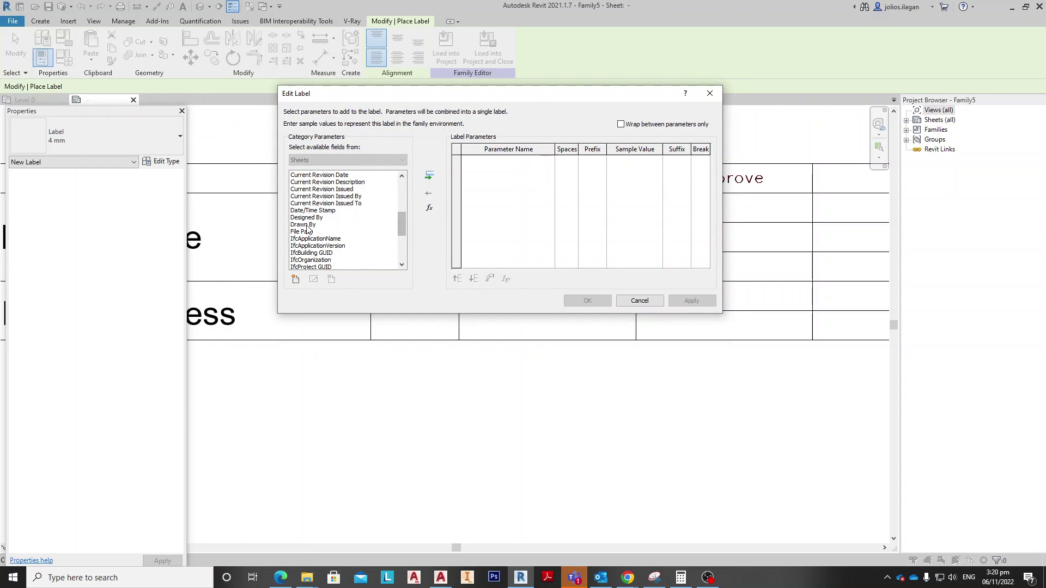
pyautogui.click(304, 225)
pyautogui.click(429, 176)
pyautogui.click(588, 299)
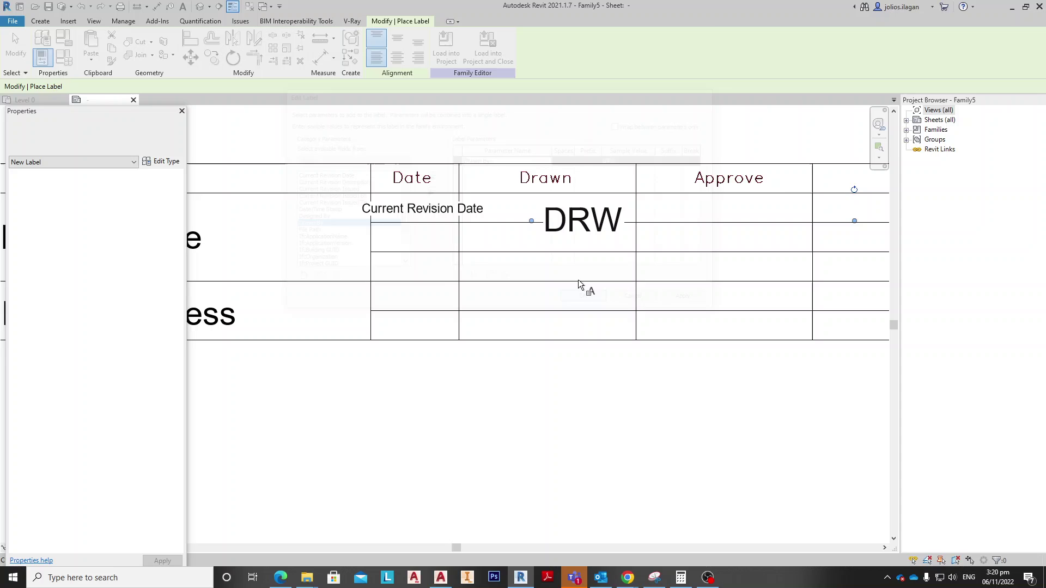
pyautogui.scroll(2, 565, 226)
pyautogui.press('Escape')
# Switch the DRW label to 1.5 mm, centre-align it, and move it under Drawn
pyautogui.click(571, 221)
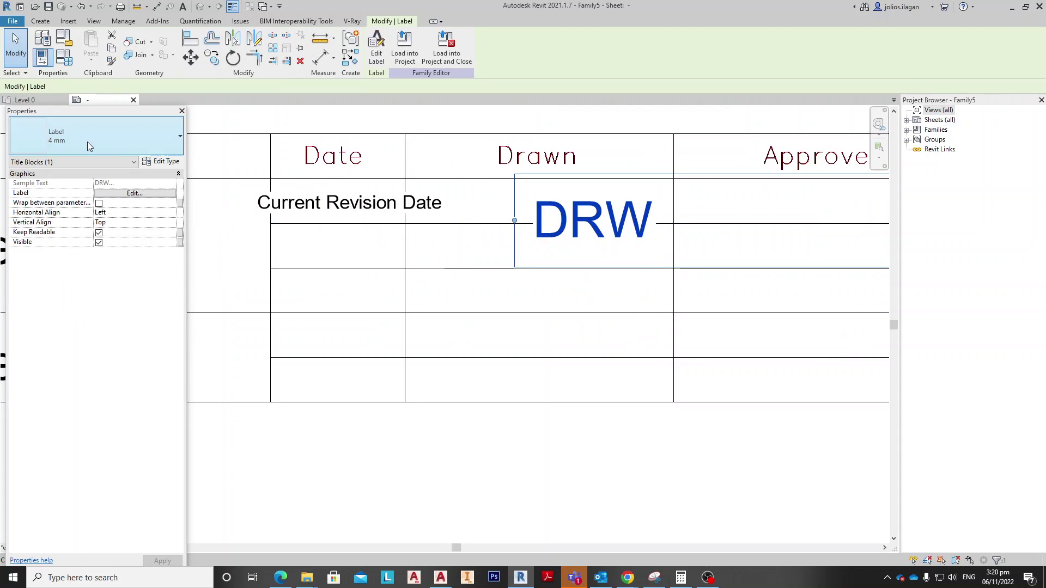
pyautogui.click(88, 141)
pyautogui.click(49, 189)
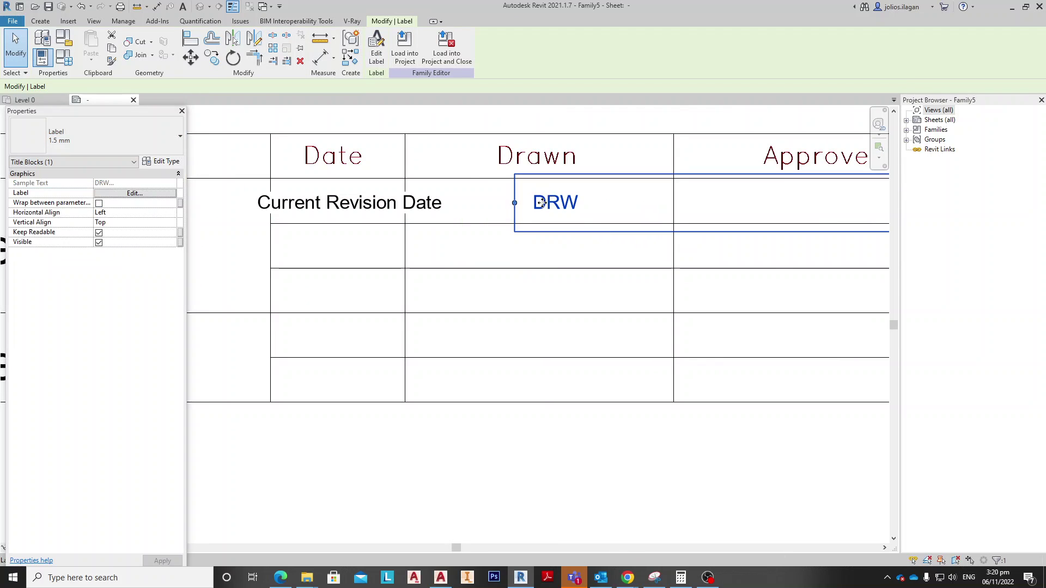
pyautogui.moveTo(540, 203); pyautogui.dragTo(515, 202)
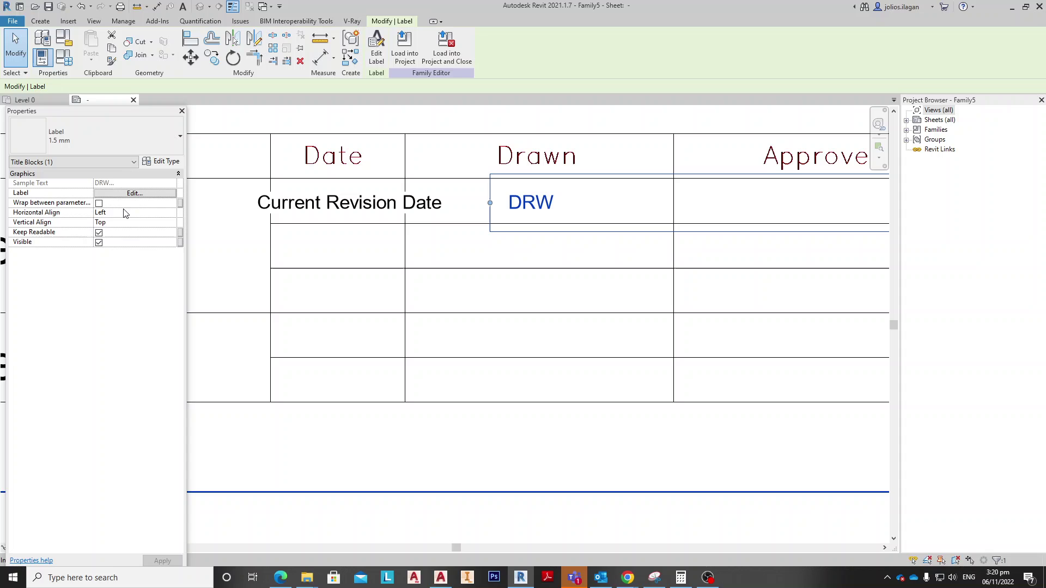
pyautogui.click(125, 214)
pyautogui.click(170, 216)
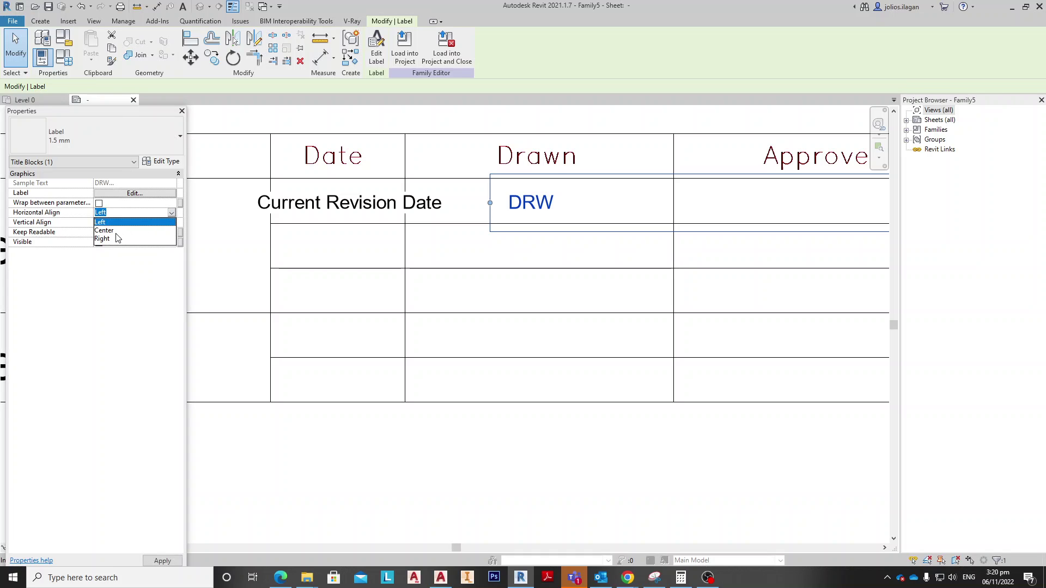
pyautogui.click(117, 232)
pyautogui.scroll(-1, 401, 242)
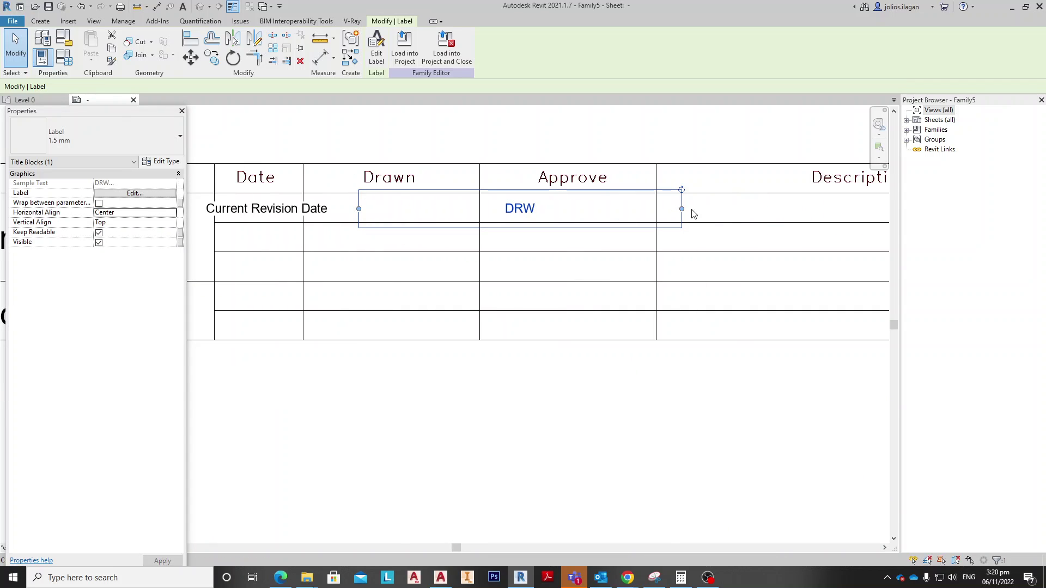
pyautogui.click(535, 208)
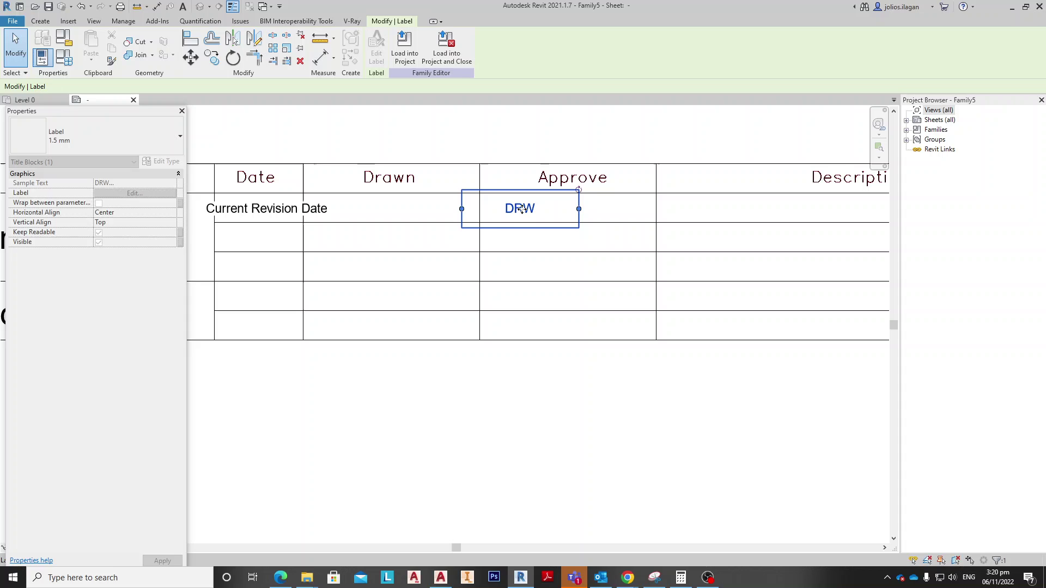
pyautogui.moveTo(521, 210); pyautogui.dragTo(388, 205)
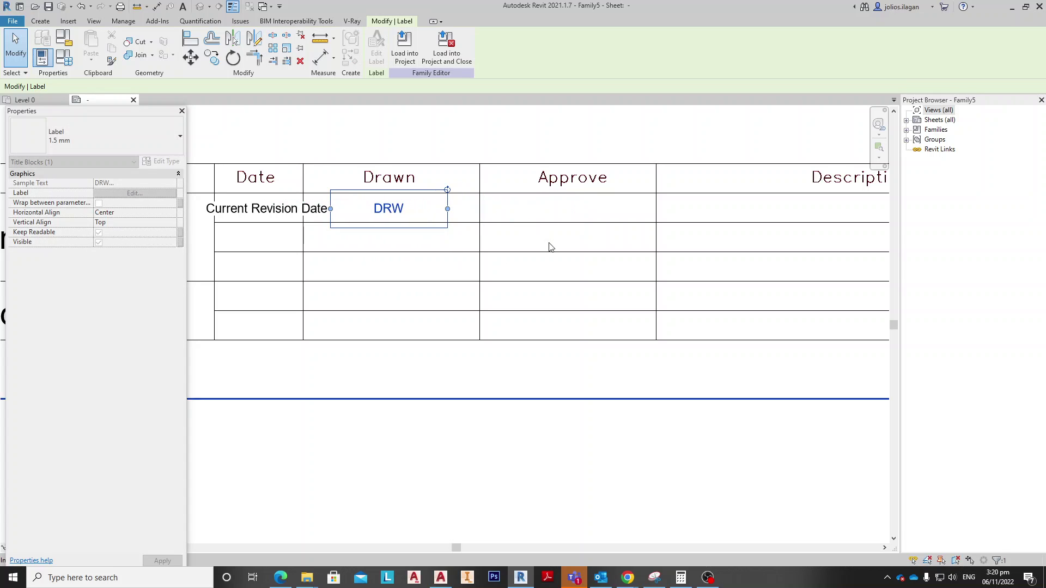
pyautogui.click(43, 20)
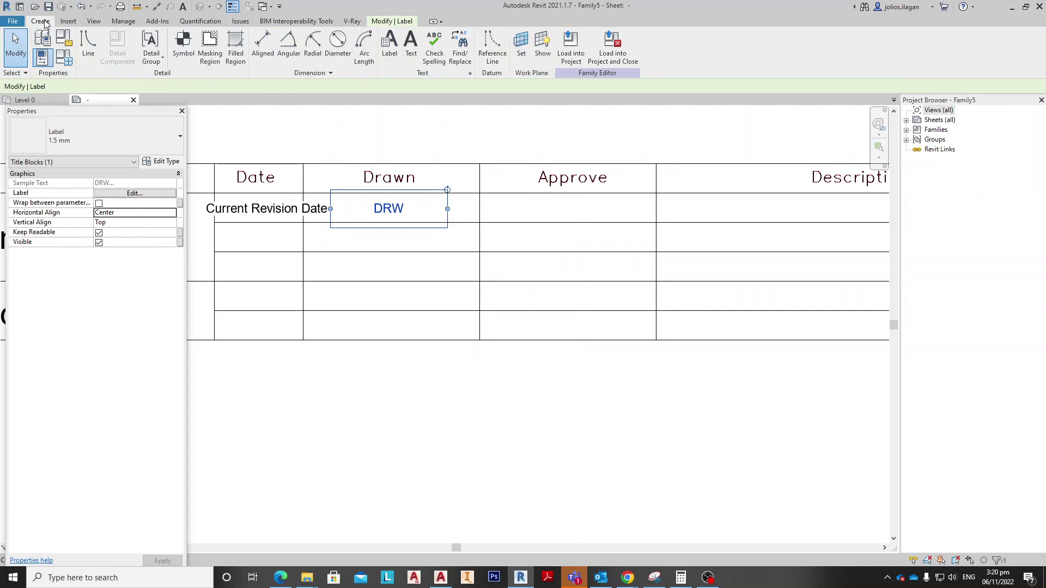
# Place a 1.5 mm Approved By label in the Approve row
pyautogui.click(389, 43)
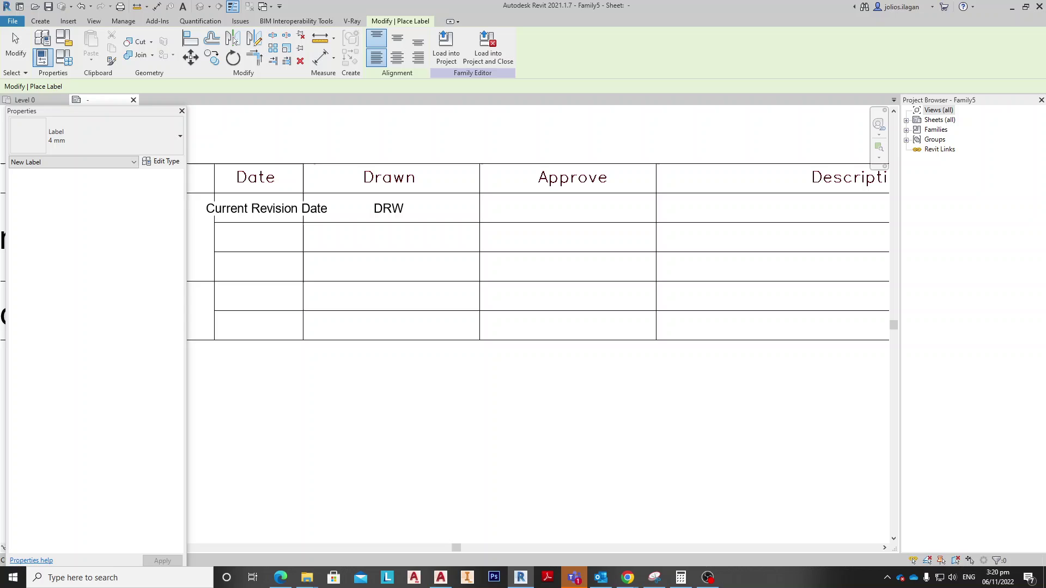
pyautogui.click(135, 126)
pyautogui.click(49, 188)
pyautogui.click(578, 210)
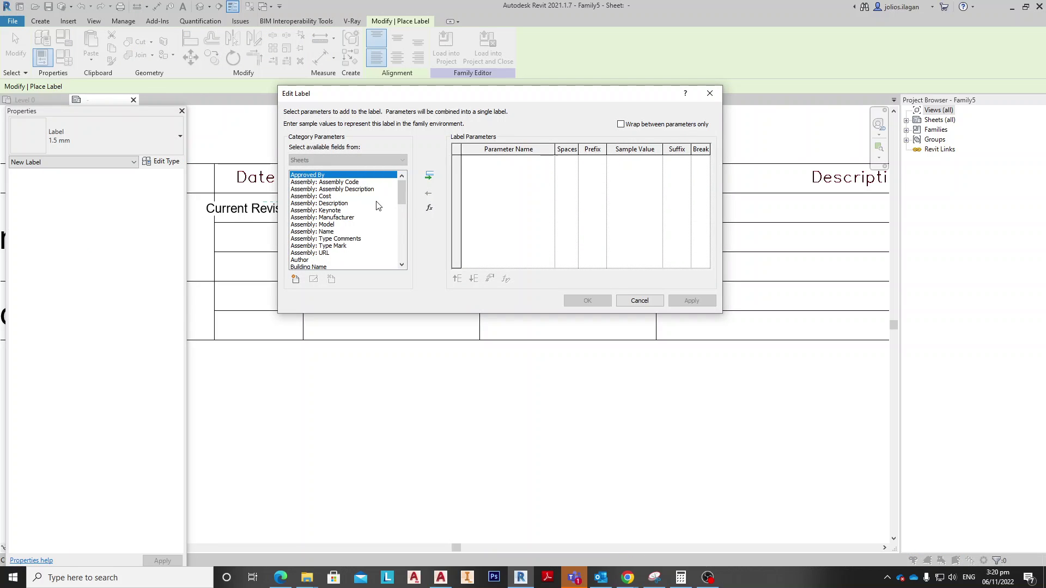
pyautogui.click(430, 177)
pyautogui.click(597, 300)
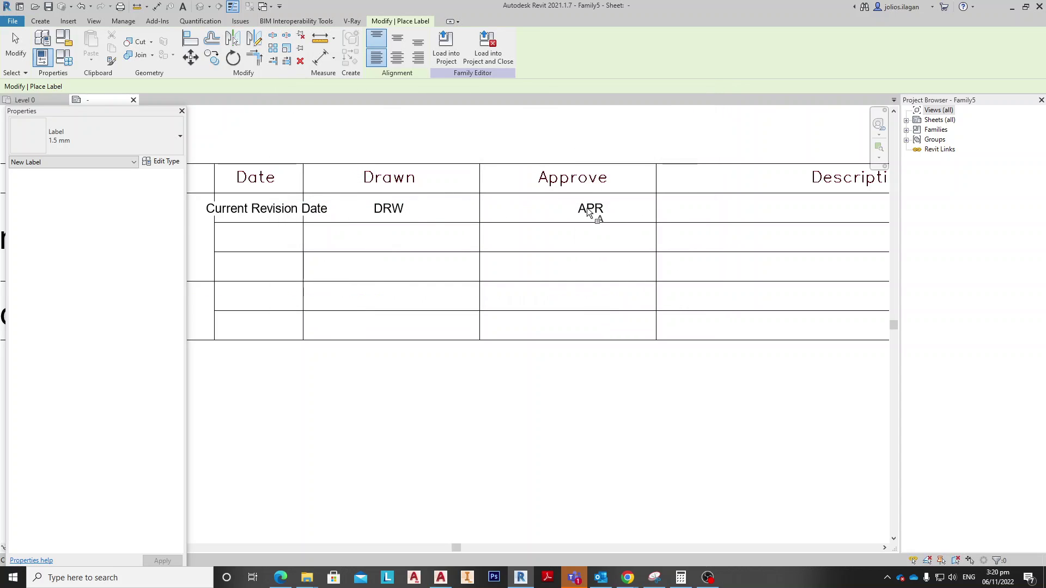
pyautogui.press('Escape')
# Centre-align the APR label, move it under Approve, and narrow its box
pyautogui.click(593, 214)
pyautogui.moveTo(594, 215)
pyautogui.mouseDown()
pyautogui.moveTo(538, 214)
pyautogui.moveTo(568, 214)
pyautogui.mouseUp()
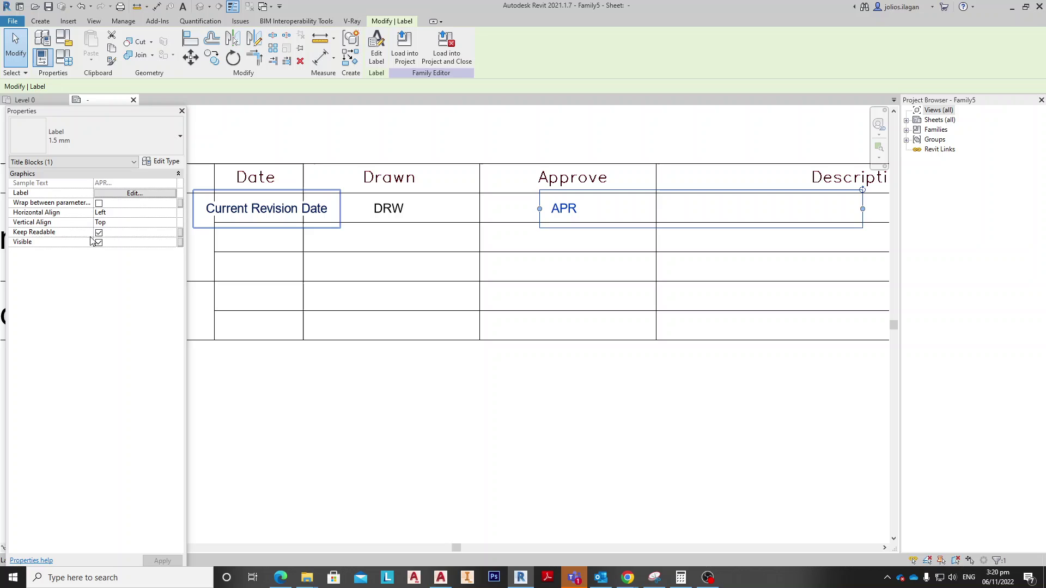
pyautogui.click(145, 214)
pyautogui.click(171, 215)
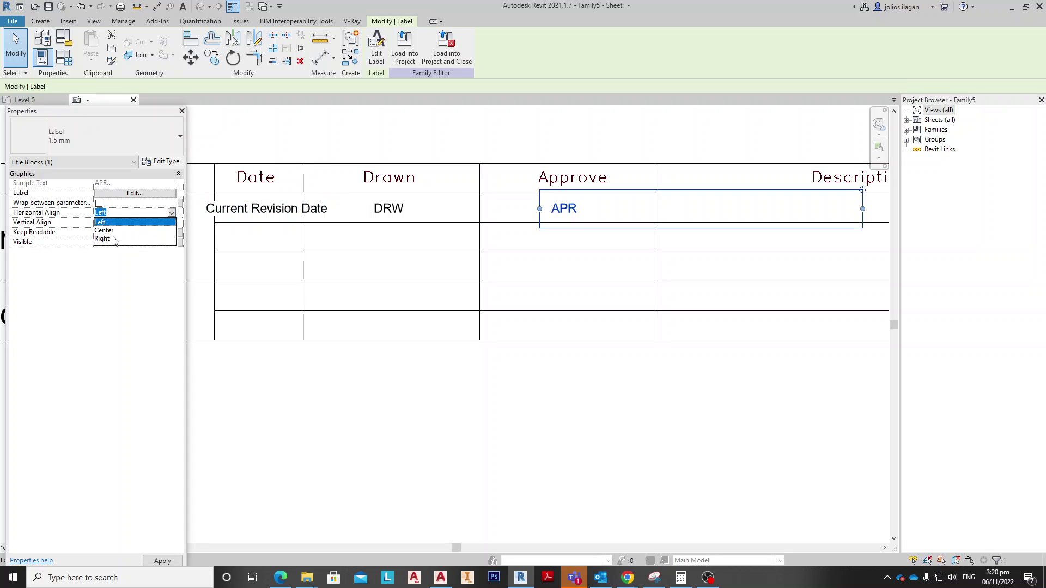
pyautogui.click(114, 233)
pyautogui.moveTo(699, 205); pyautogui.dragTo(570, 210)
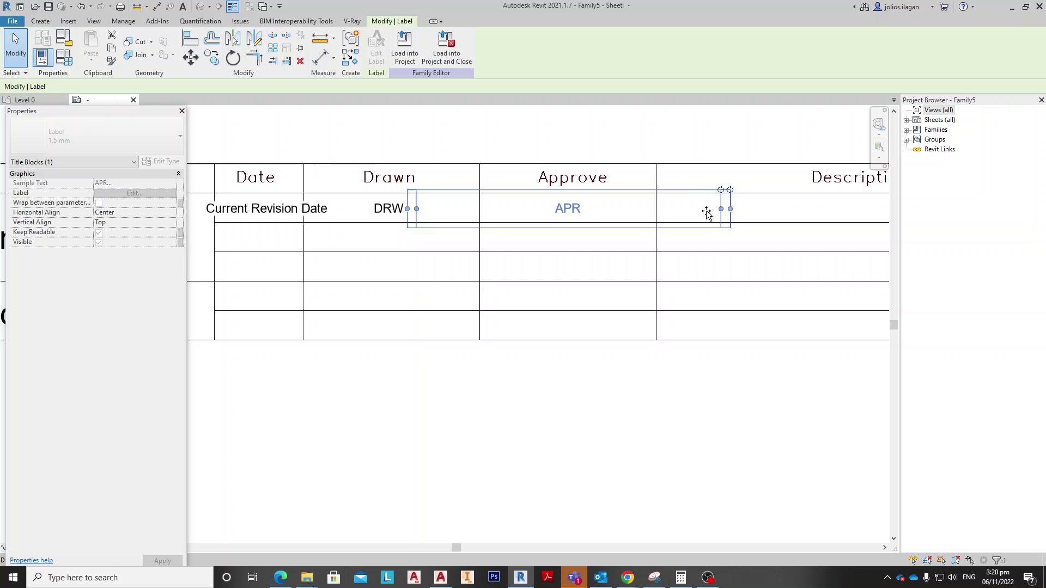
pyautogui.moveTo(730, 208); pyautogui.dragTo(630, 210)
pyautogui.scroll(-1, 377, 264)
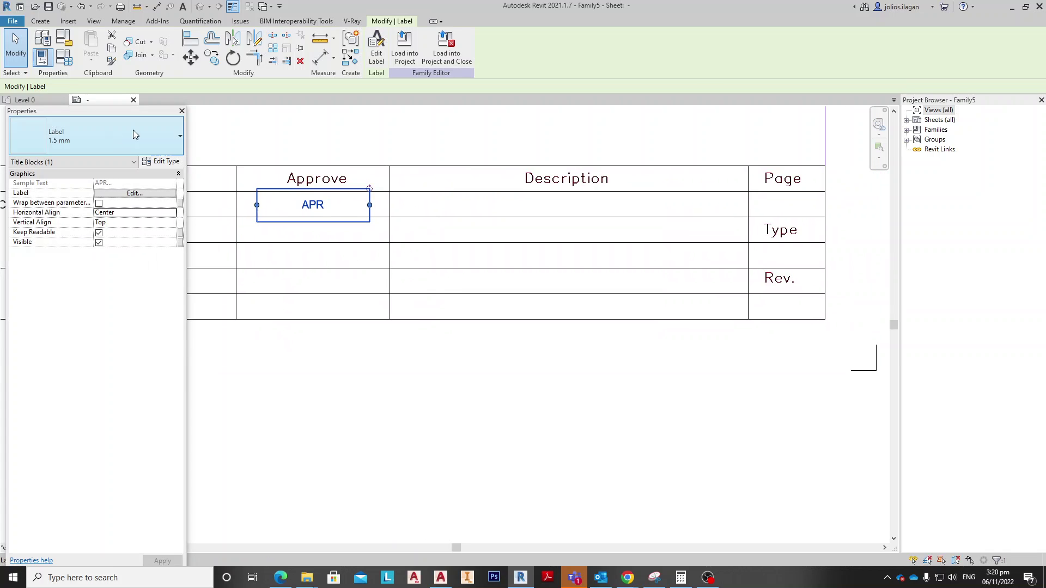
pyautogui.click(376, 49)
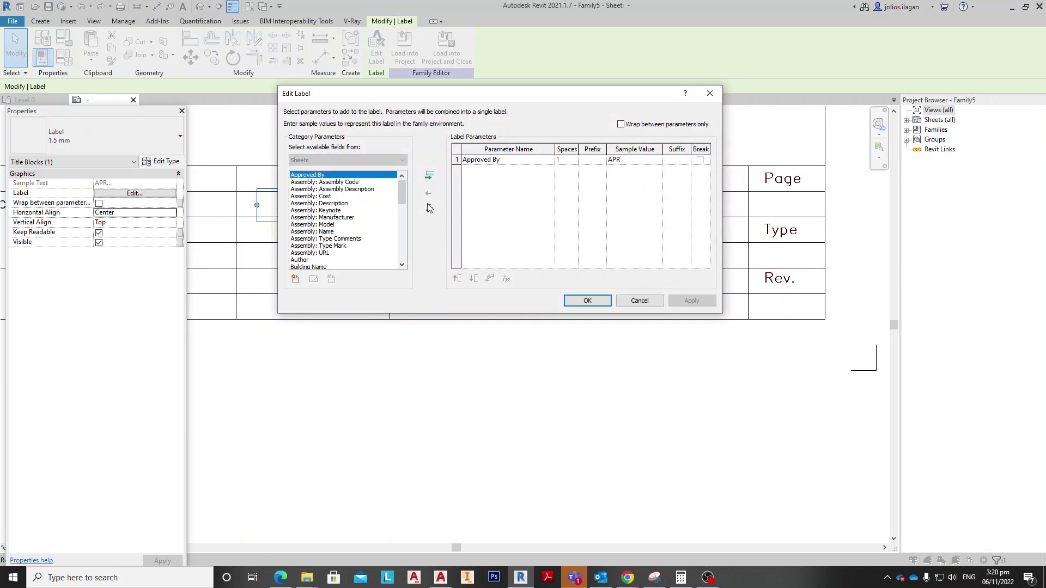
pyautogui.press('Return')
pyautogui.click(540, 209)
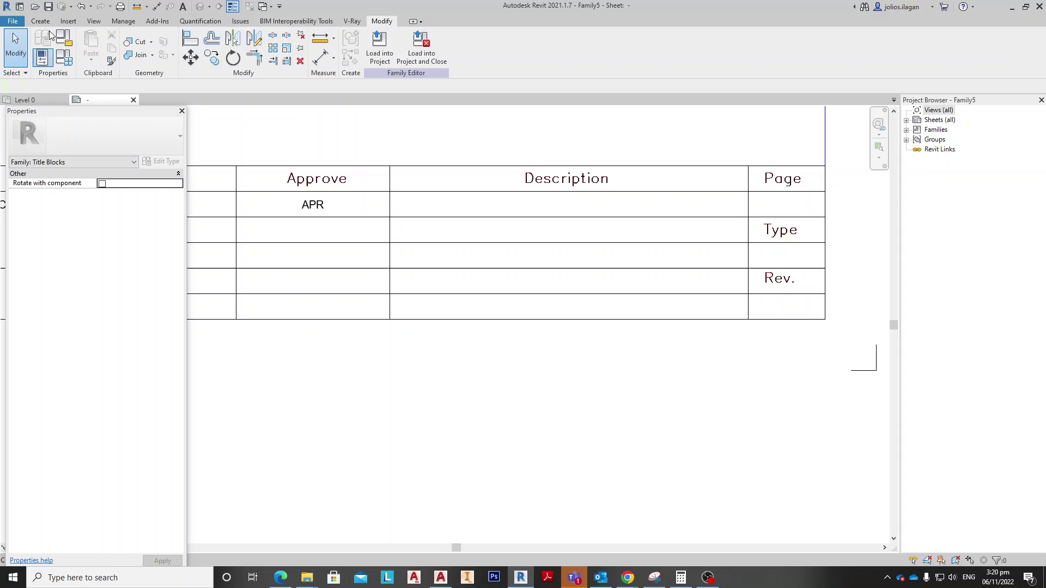
# Place a Current Revision Description label under the Description heading
pyautogui.click(389, 44)
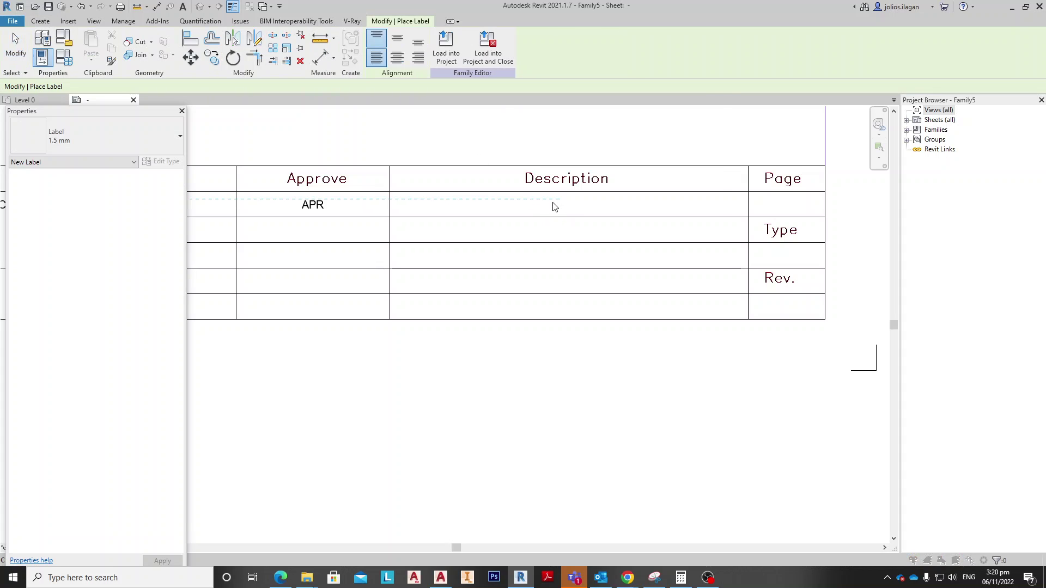
pyautogui.click(550, 205)
pyautogui.moveTo(402, 186); pyautogui.dragTo(404, 208)
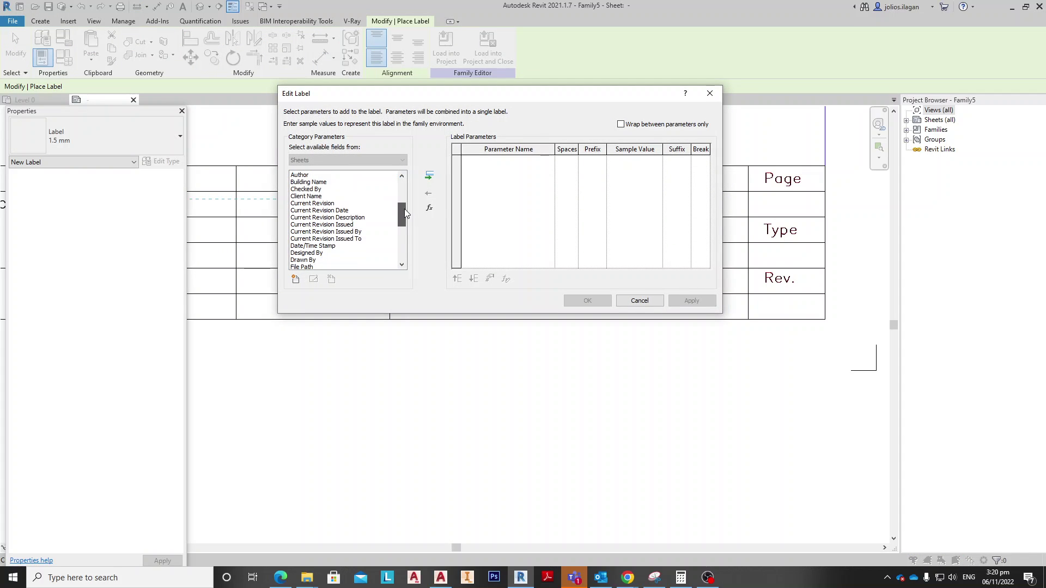
pyautogui.click(340, 218)
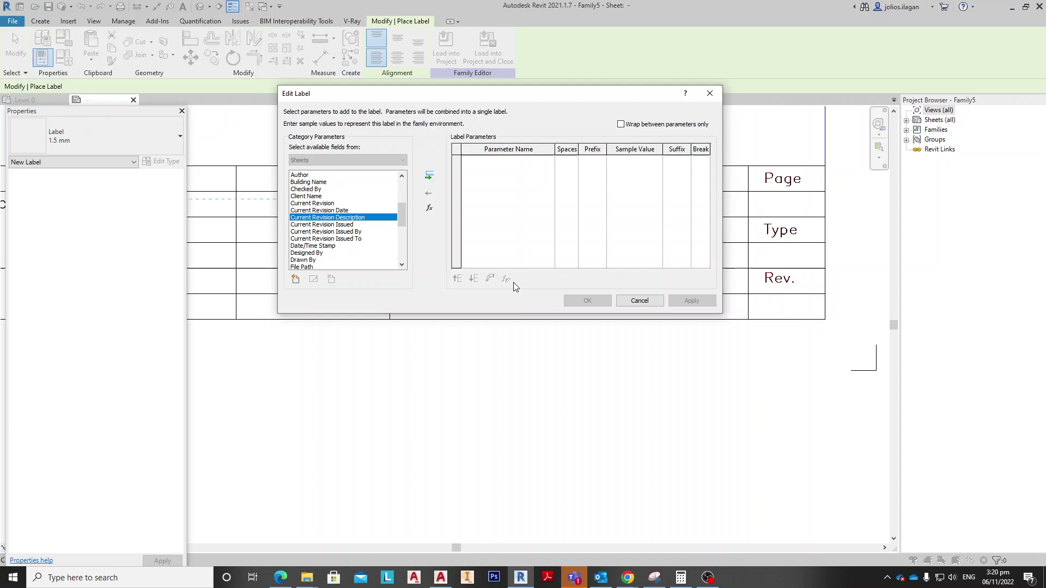
pyautogui.click(429, 177)
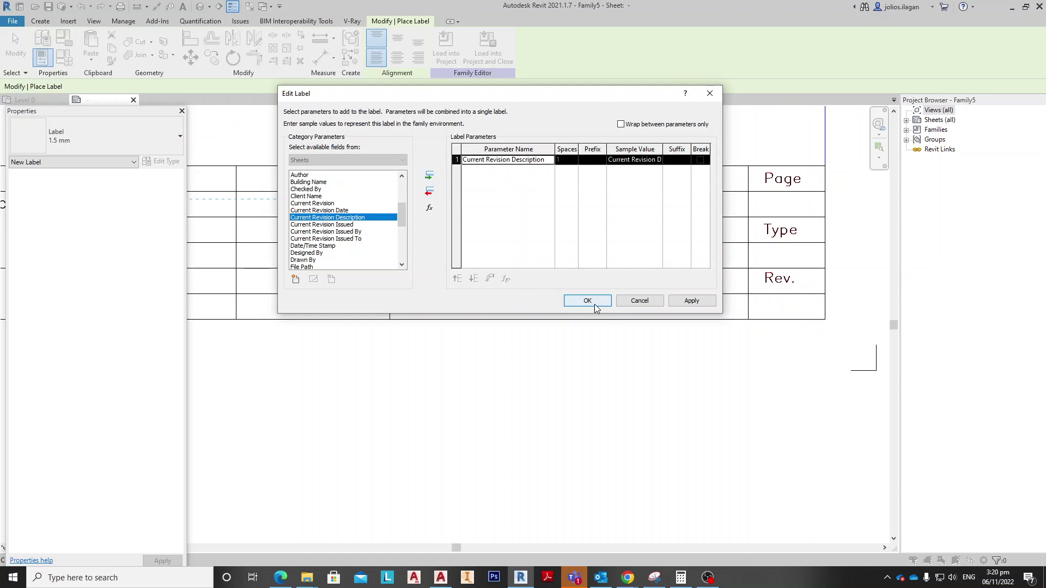
pyautogui.click(587, 301)
pyautogui.press('Escape')
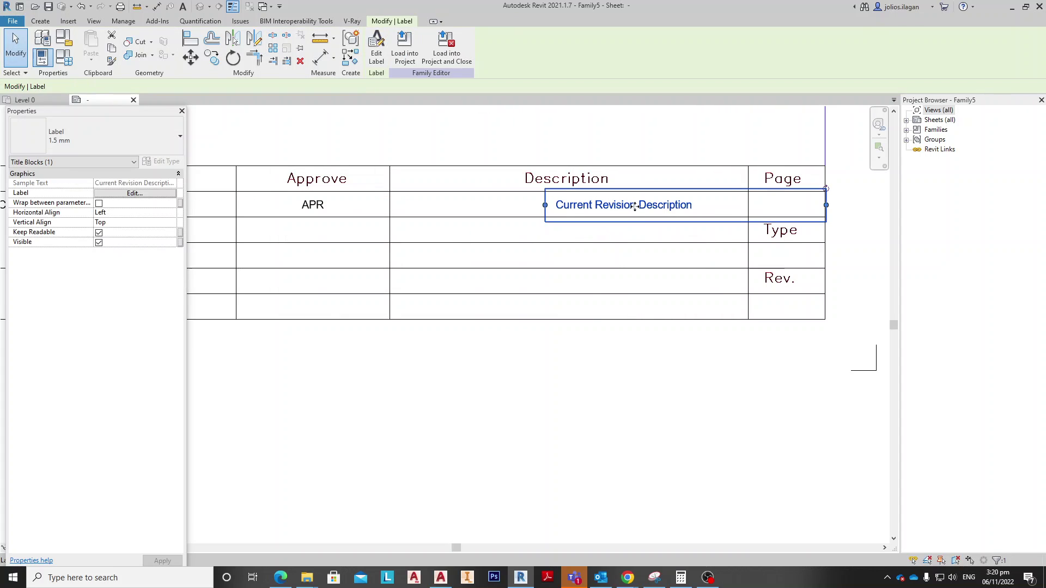
# Centre-align the description label and fit it centred within the Description cell
pyautogui.moveTo(634, 206); pyautogui.dragTo(557, 207)
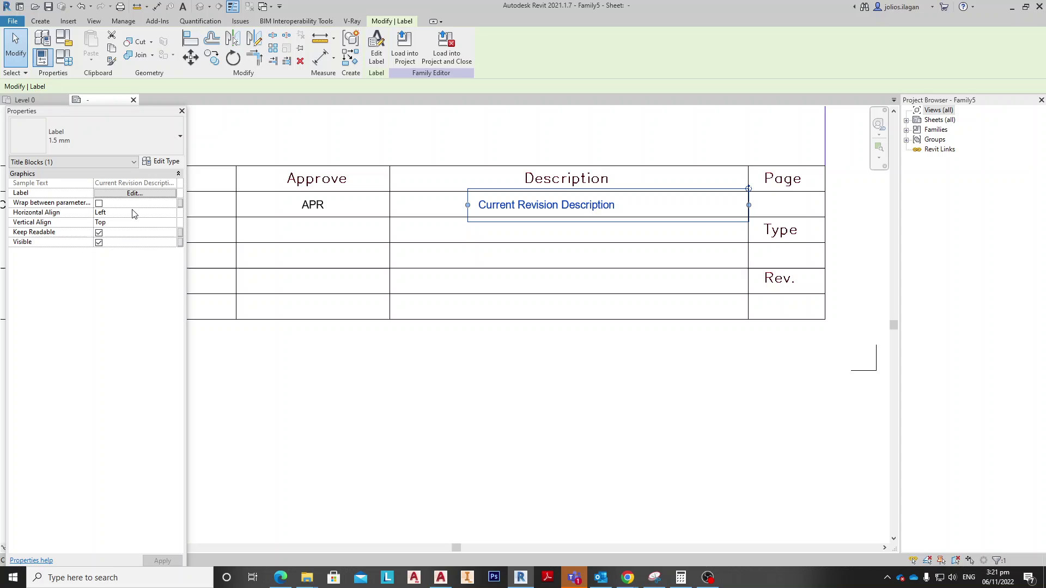
pyautogui.click(133, 214)
pyautogui.click(173, 213)
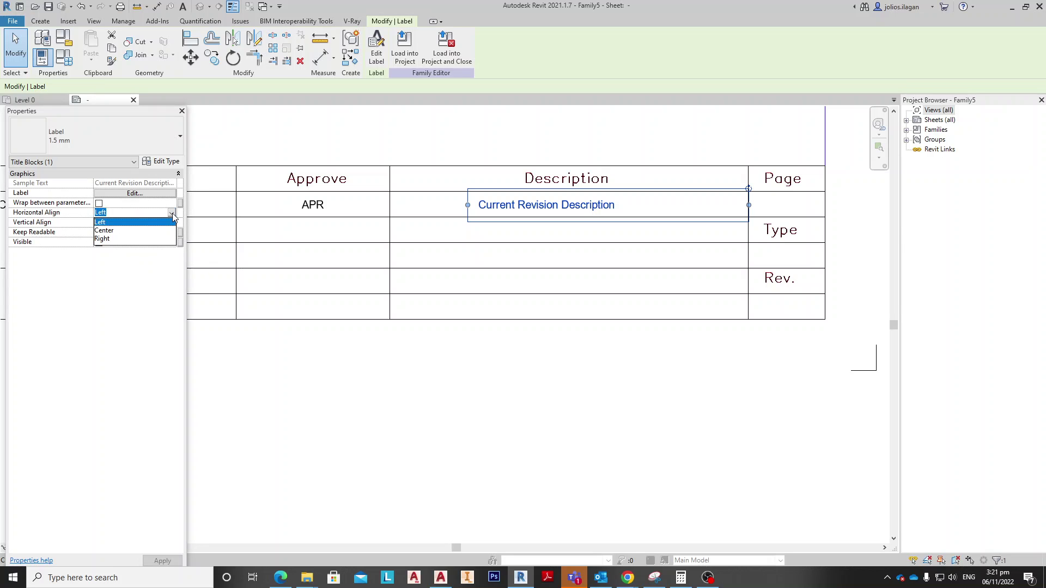
pyautogui.click(118, 232)
pyautogui.moveTo(652, 205); pyautogui.dragTo(603, 204)
pyautogui.moveTo(699, 205); pyautogui.dragTo(738, 210)
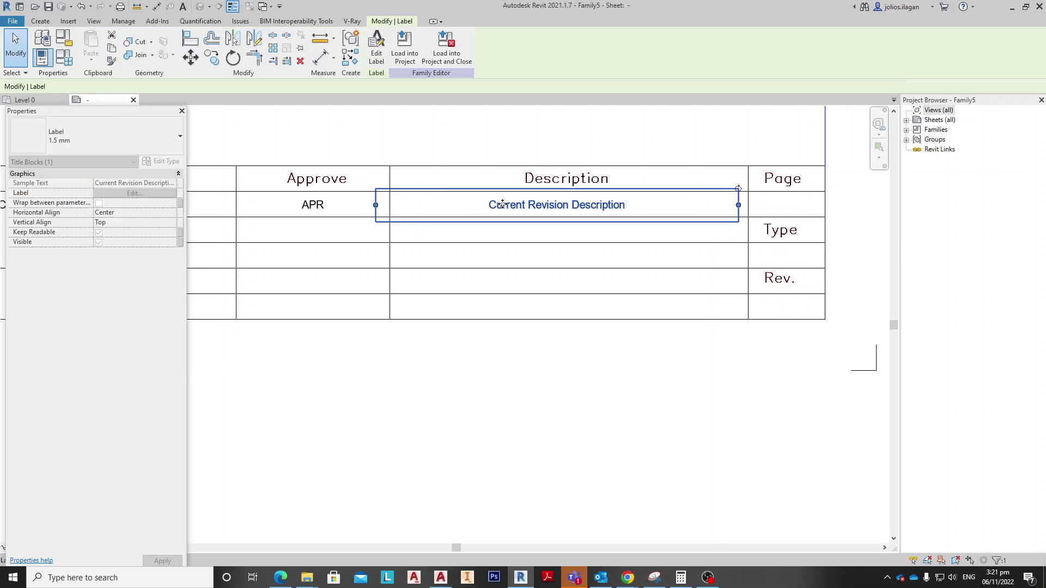
pyautogui.moveTo(375, 210); pyautogui.dragTo(394, 206)
pyautogui.moveTo(738, 205); pyautogui.dragTo(716, 211)
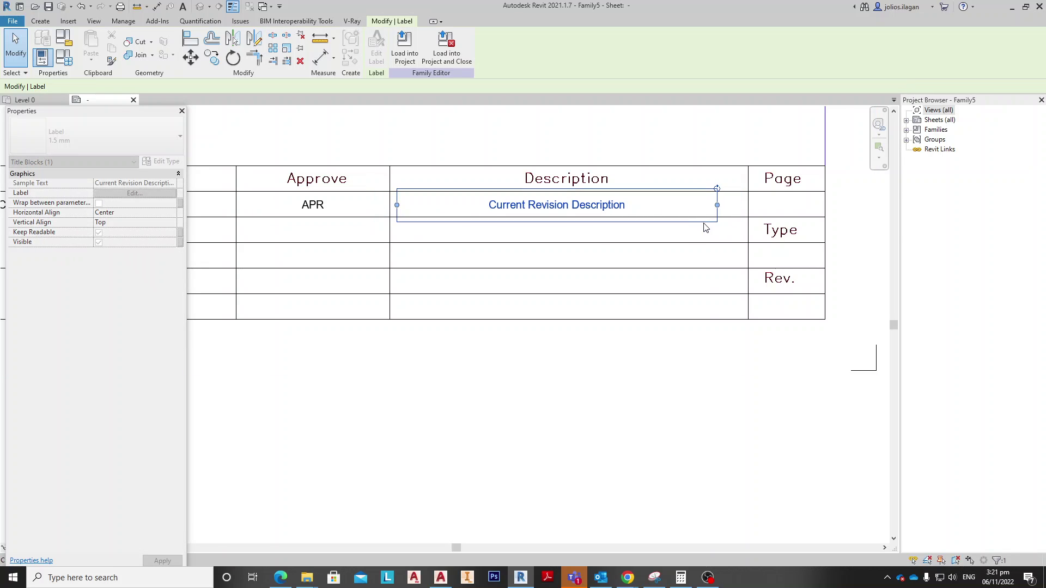
pyautogui.moveTo(612, 205); pyautogui.dragTo(592, 208)
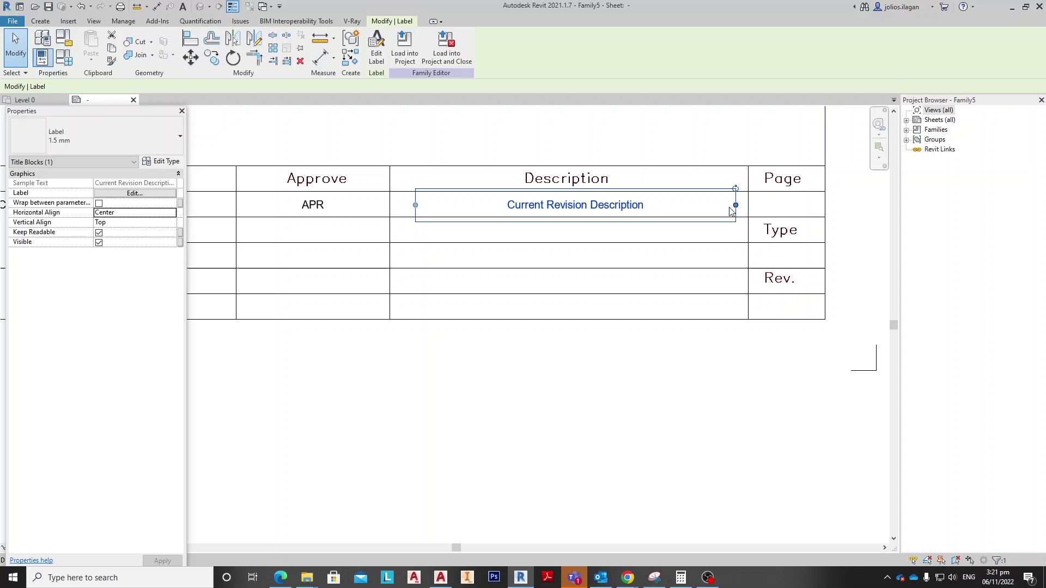
pyautogui.moveTo(737, 205); pyautogui.dragTo(740, 210)
pyautogui.scroll(-1, 700, 169)
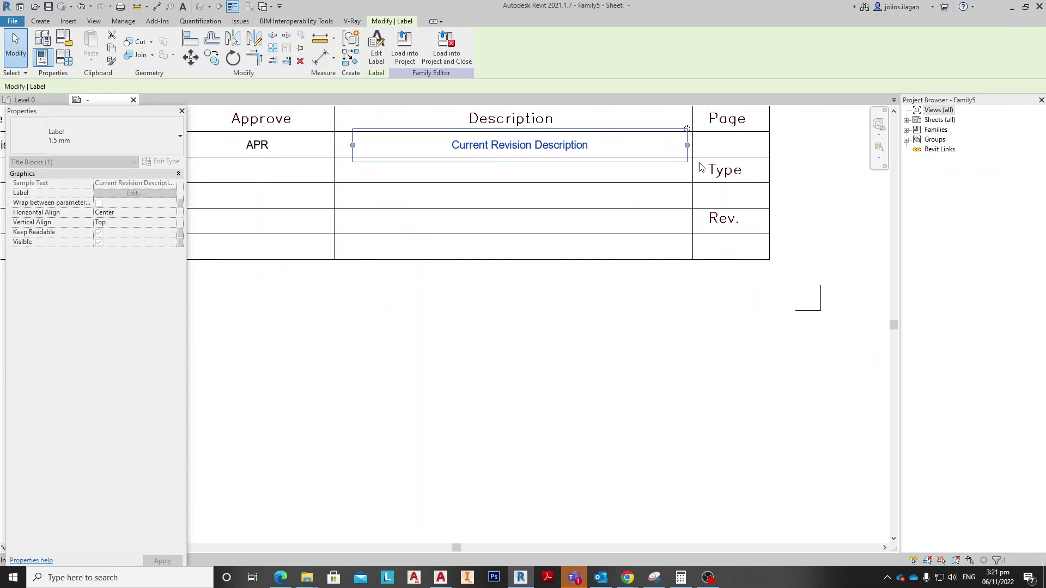
pyautogui.scroll(-2, 567, 322)
# Pan to the revision table's right end and start placing a new label
pyautogui.click(515, 333)
pyautogui.moveTo(516, 333); pyautogui.dragTo(630, 322, button='middle')
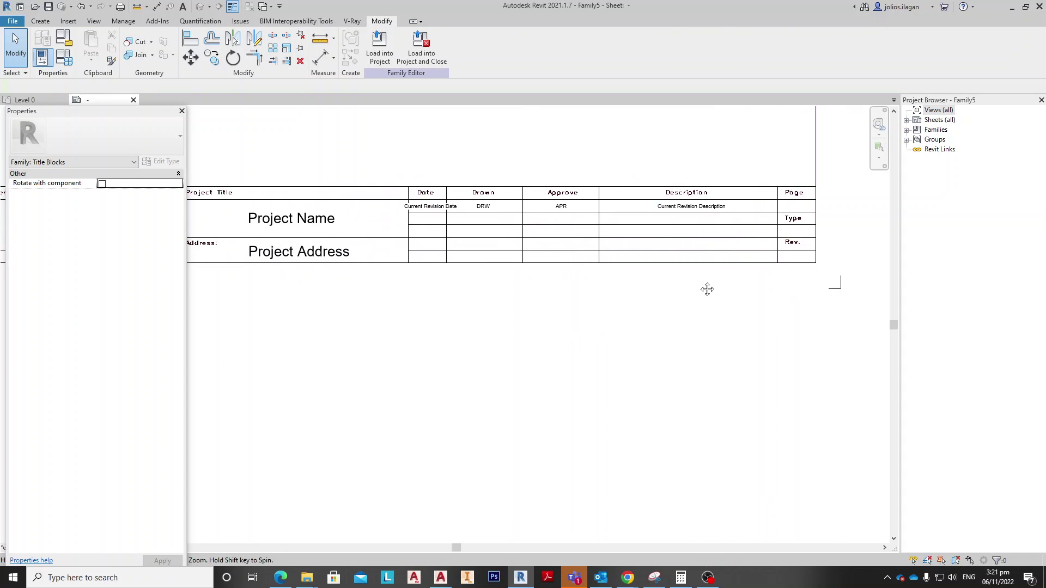
pyautogui.moveTo(754, 270); pyautogui.dragTo(498, 262, button='middle')
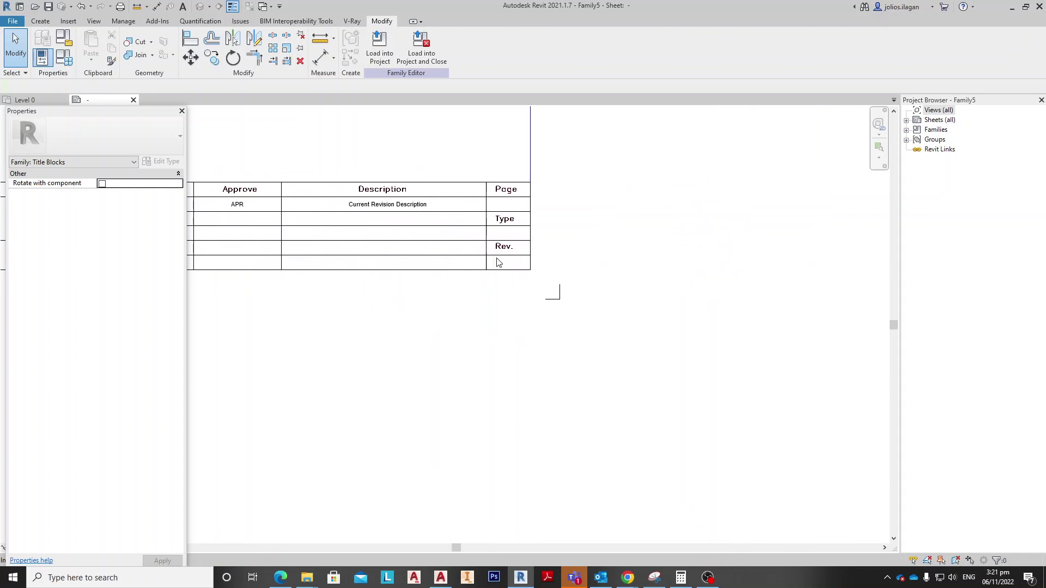
pyautogui.click(34, 23)
pyautogui.click(388, 45)
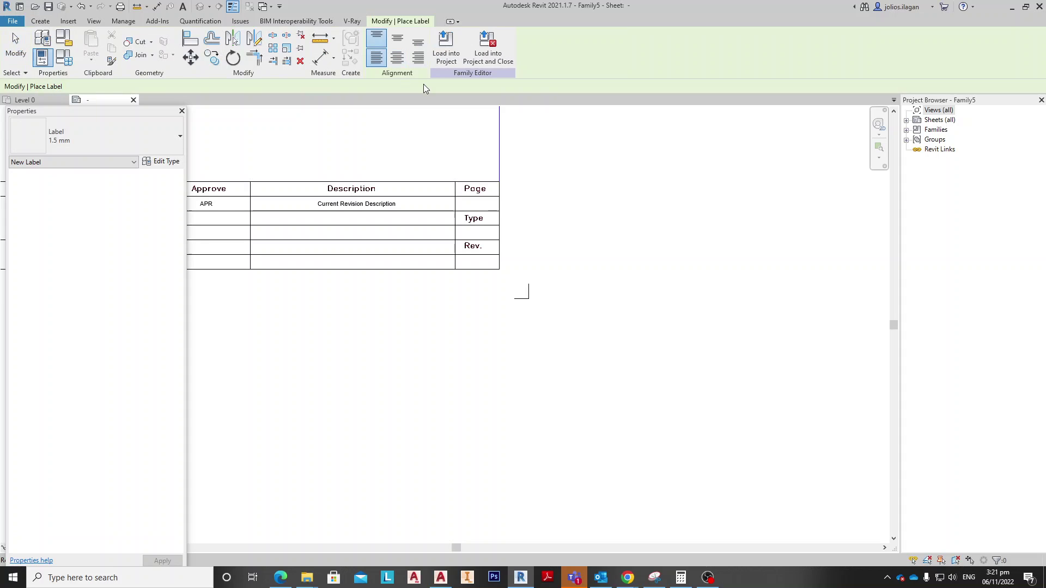
# Place a Current Revision label below the Rev. cell
pyautogui.click(483, 268)
pyautogui.moveTo(401, 196); pyautogui.dragTo(402, 212)
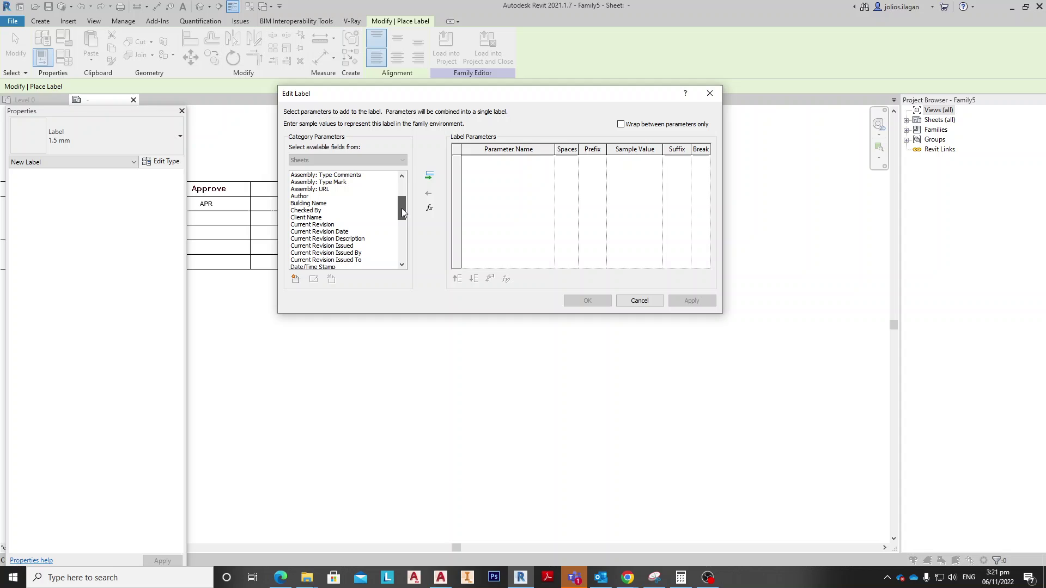
pyautogui.click(358, 217)
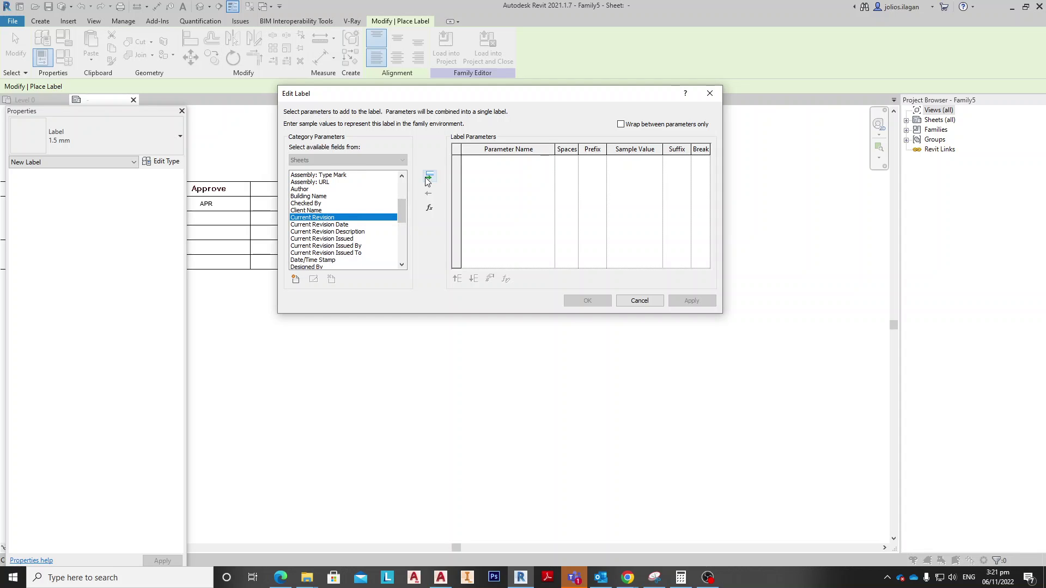
pyautogui.click(428, 177)
pyautogui.click(579, 300)
pyautogui.scroll(3, 569, 263)
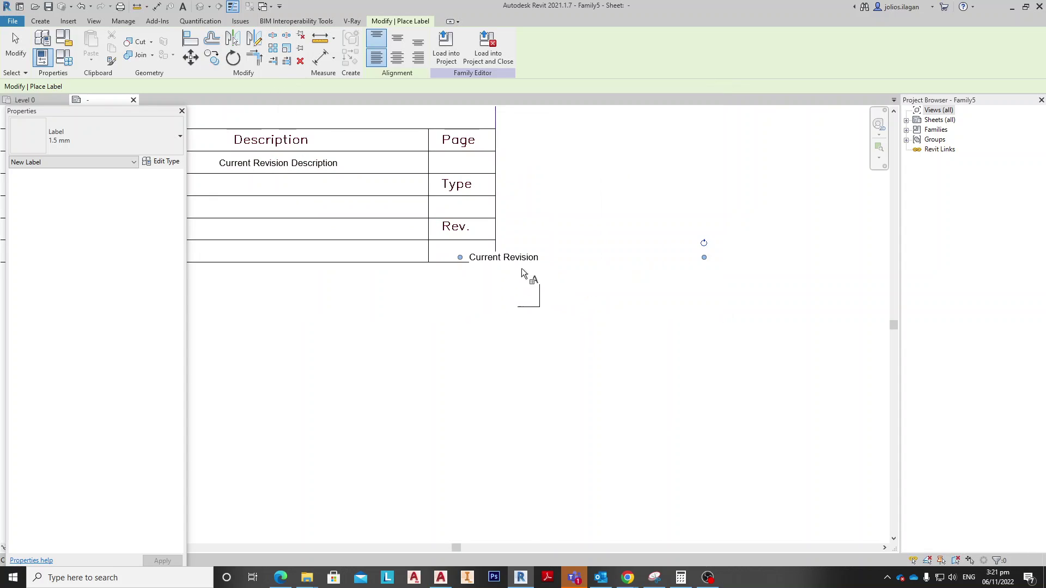
# Centre-align the Current Revision label and fit it into the cell under Rev
pyautogui.click(523, 270)
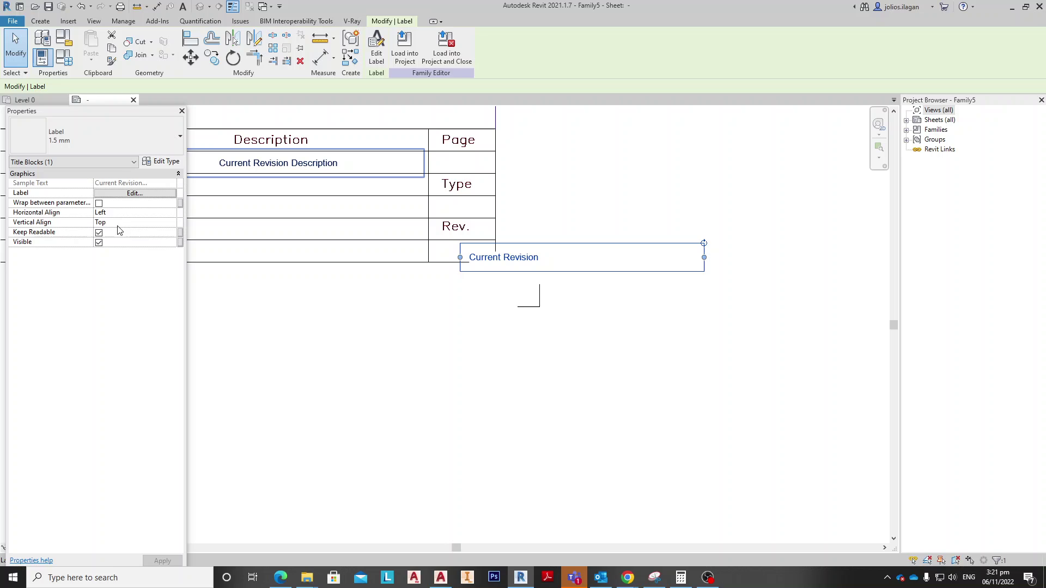
pyautogui.click(170, 222)
pyautogui.click(170, 222)
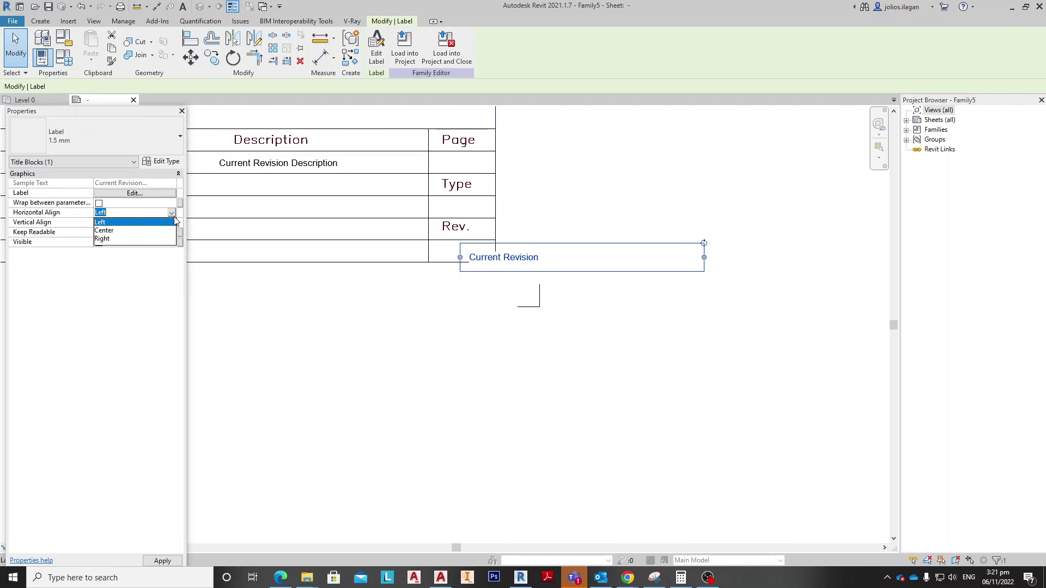
pyautogui.click(105, 231)
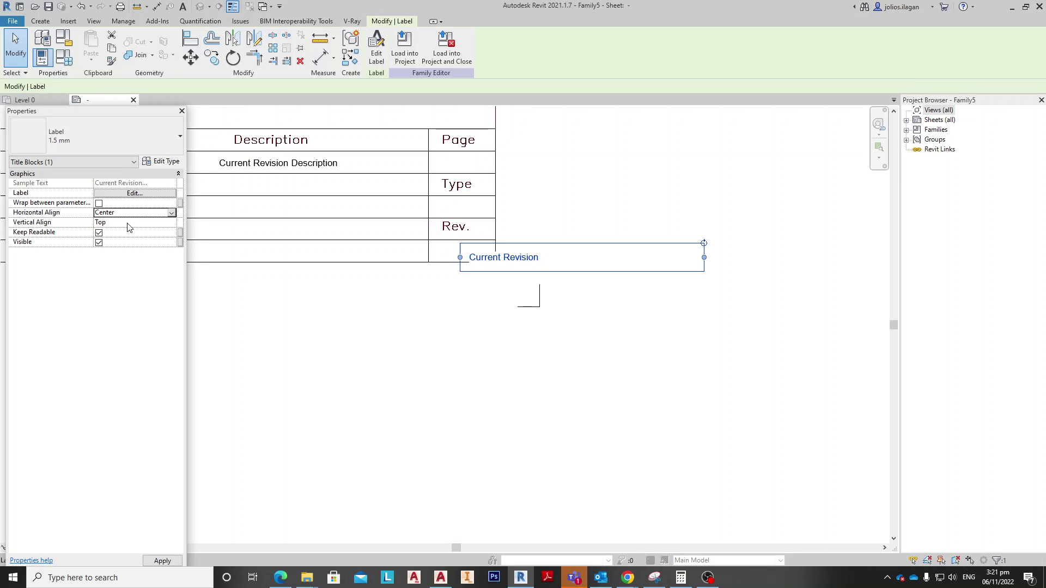
pyautogui.scroll(2, 611, 270)
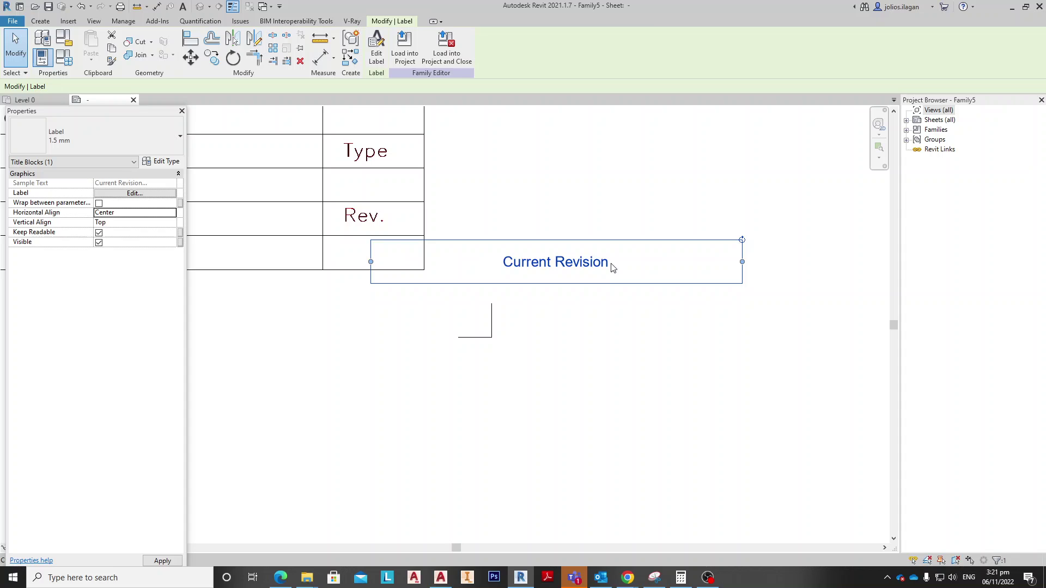
pyautogui.moveTo(544, 261); pyautogui.dragTo(399, 251)
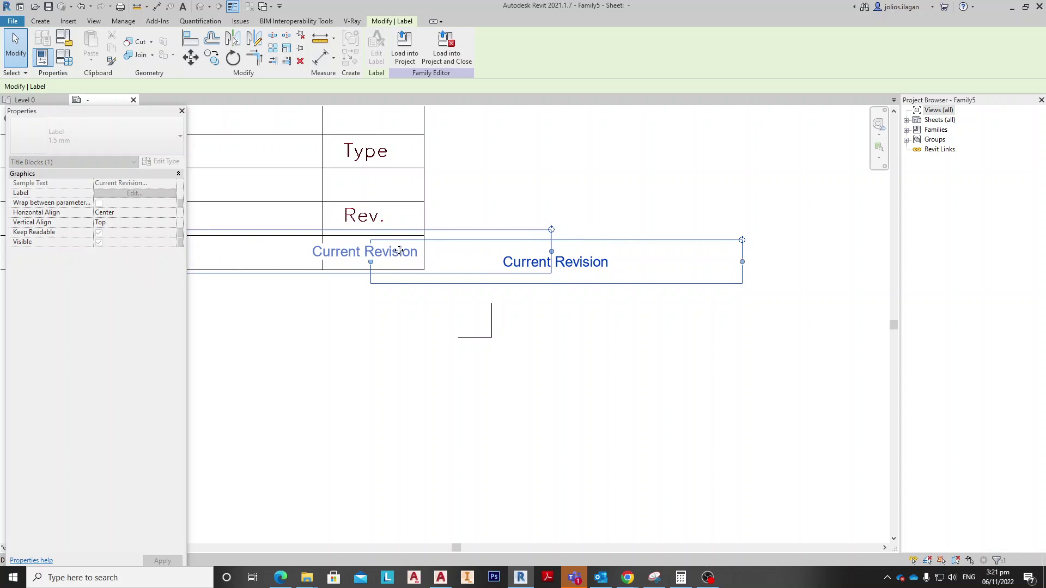
pyautogui.moveTo(421, 306); pyautogui.dragTo(611, 295, button='middle')
pyautogui.click(675, 243)
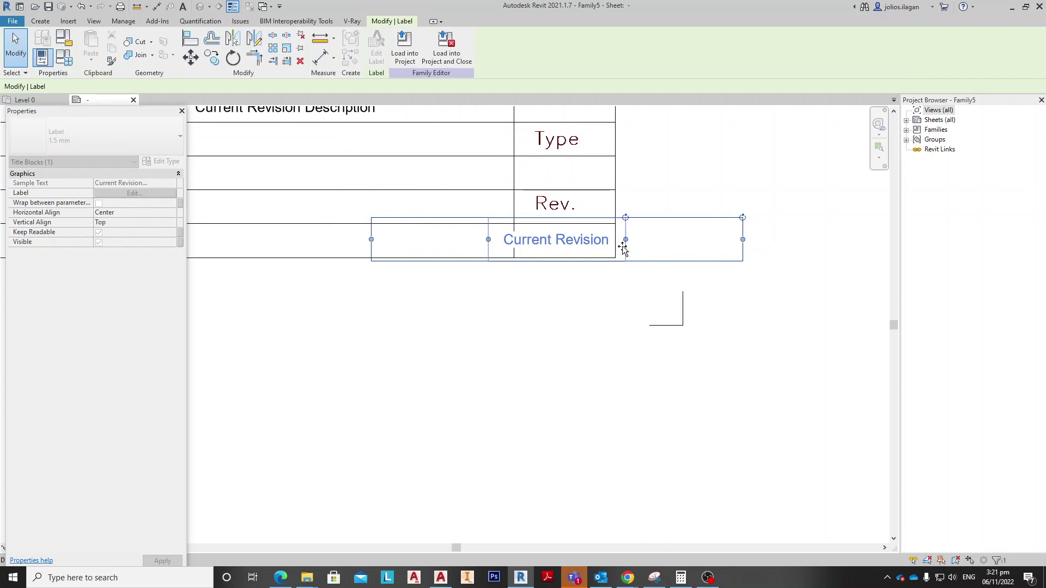
pyautogui.moveTo(624, 251); pyautogui.dragTo(625, 245)
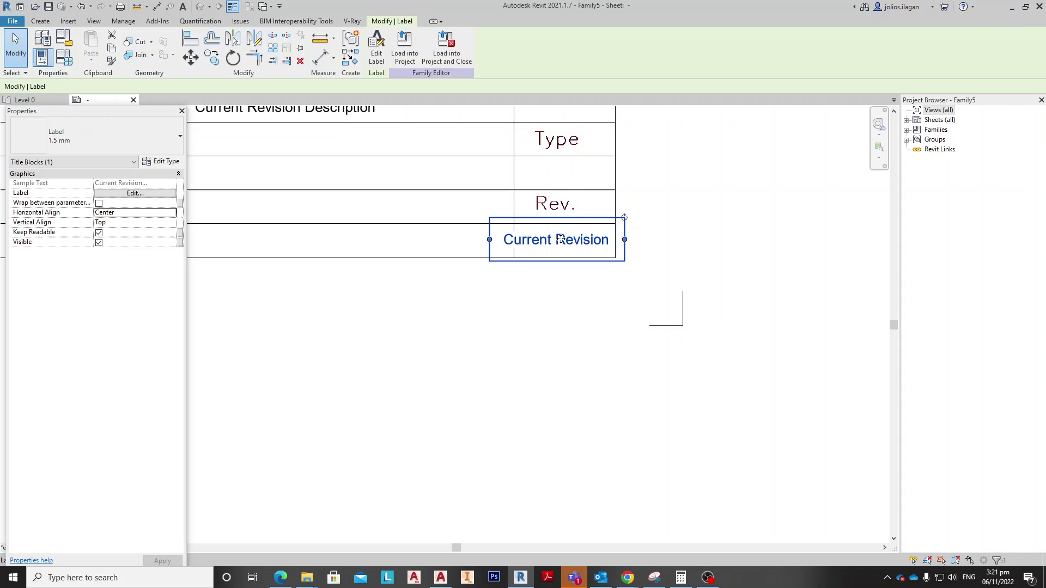
pyautogui.moveTo(562, 239); pyautogui.dragTo(565, 239)
# Place a Sheet Number label, reading A101, in the Dwg No box
pyautogui.click(561, 320)
pyautogui.scroll(-3, 472, 416)
pyautogui.scroll(-2, 644, 346)
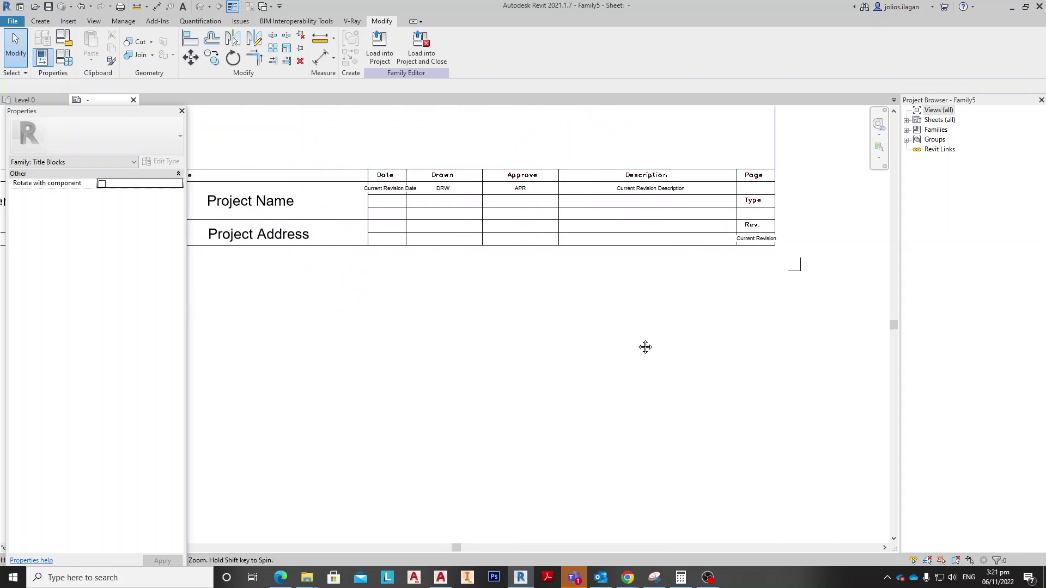
pyautogui.scroll(-2, 626, 253)
pyautogui.scroll(-1, 471, 287)
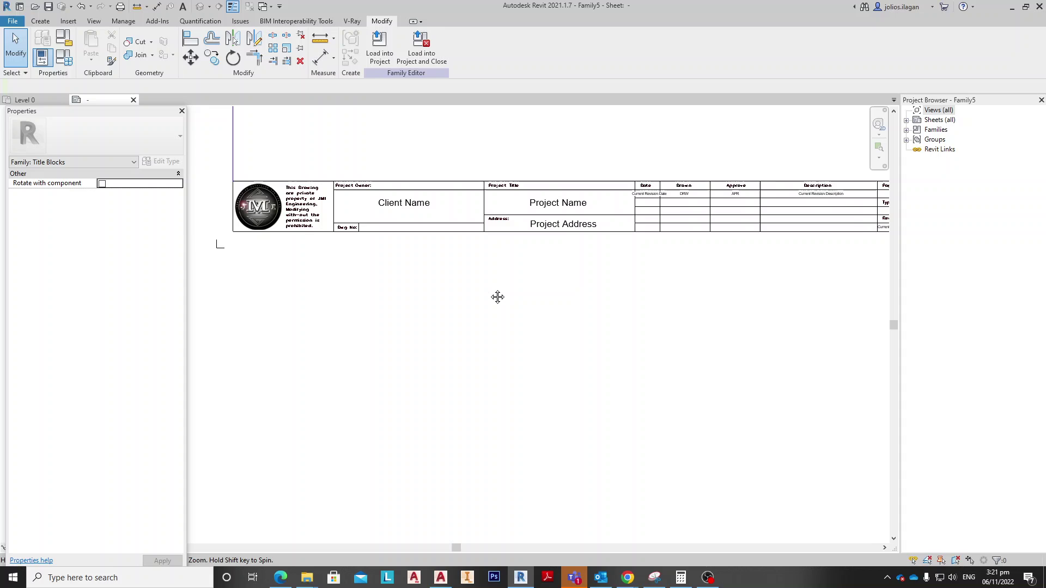
pyautogui.moveTo(498, 297); pyautogui.dragTo(391, 250, button='middle')
pyautogui.scroll(2, 392, 249)
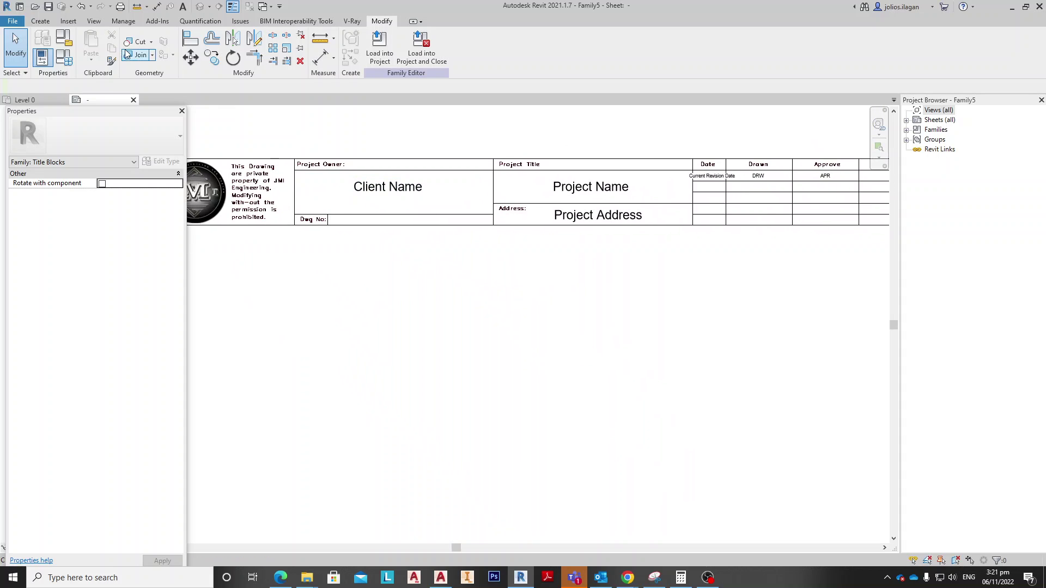
pyautogui.click(41, 21)
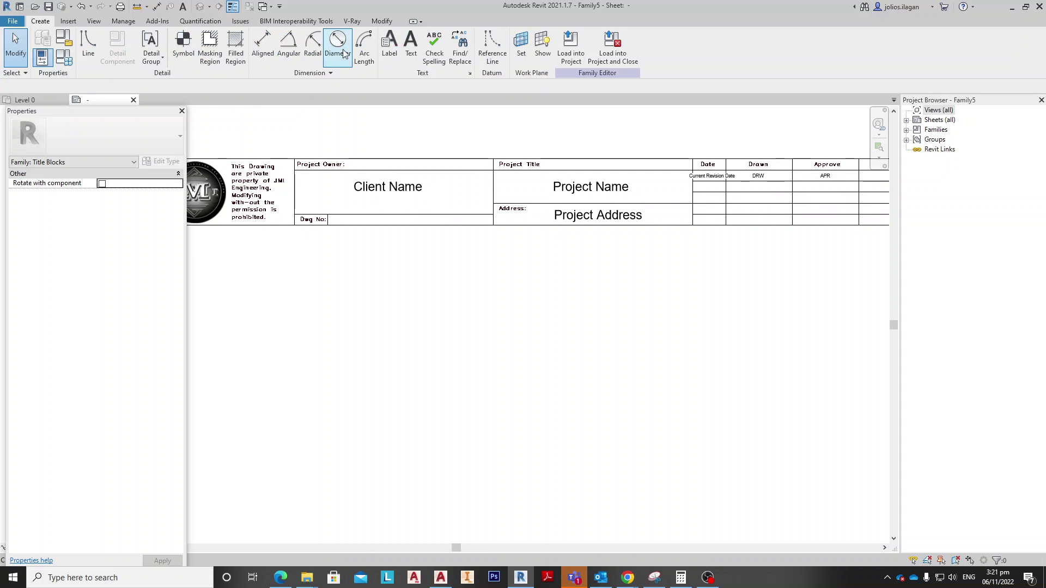
pyautogui.click(389, 55)
pyautogui.click(382, 221)
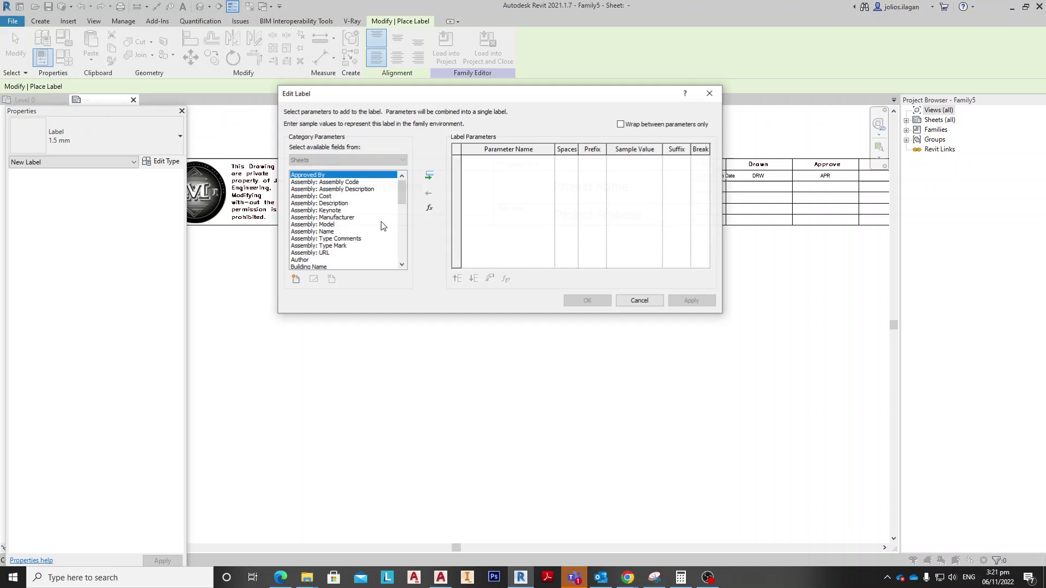
pyautogui.moveTo(405, 191); pyautogui.dragTo(407, 261)
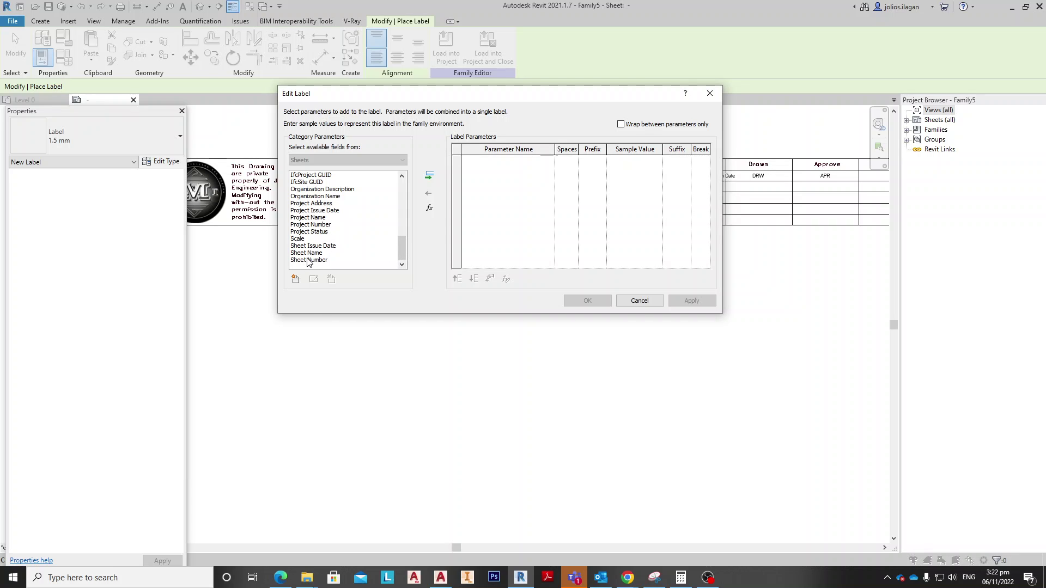
pyautogui.click(309, 260)
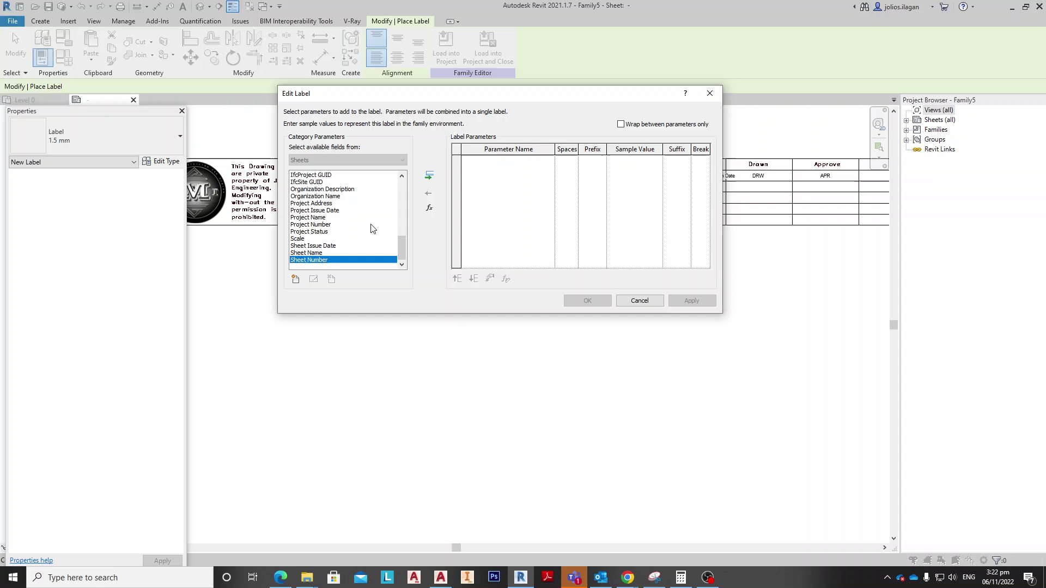
pyautogui.click(428, 176)
pyautogui.click(587, 301)
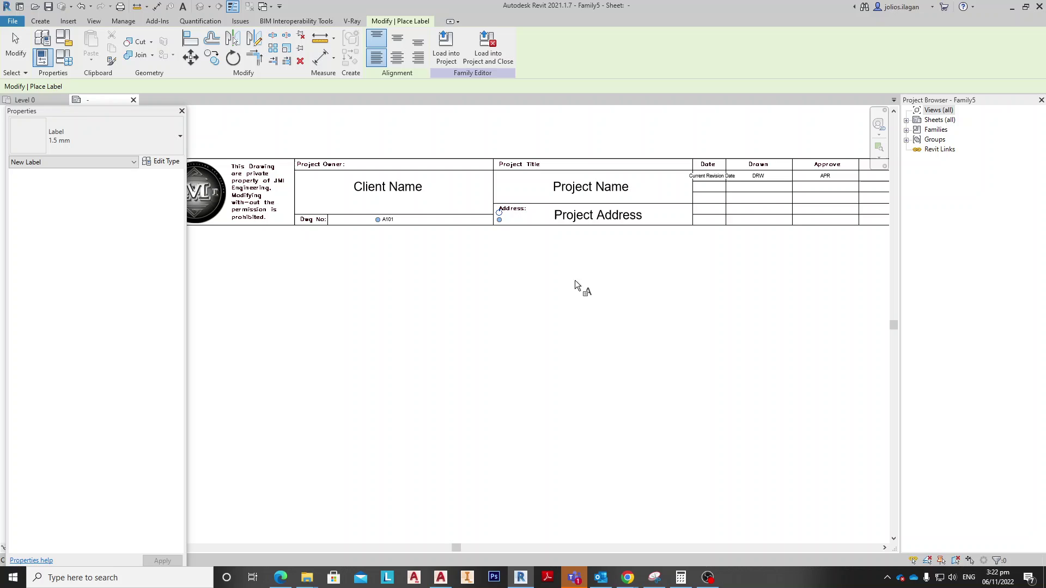
pyautogui.click(392, 223)
pyautogui.scroll(3, 397, 226)
pyautogui.scroll(-3, 490, 262)
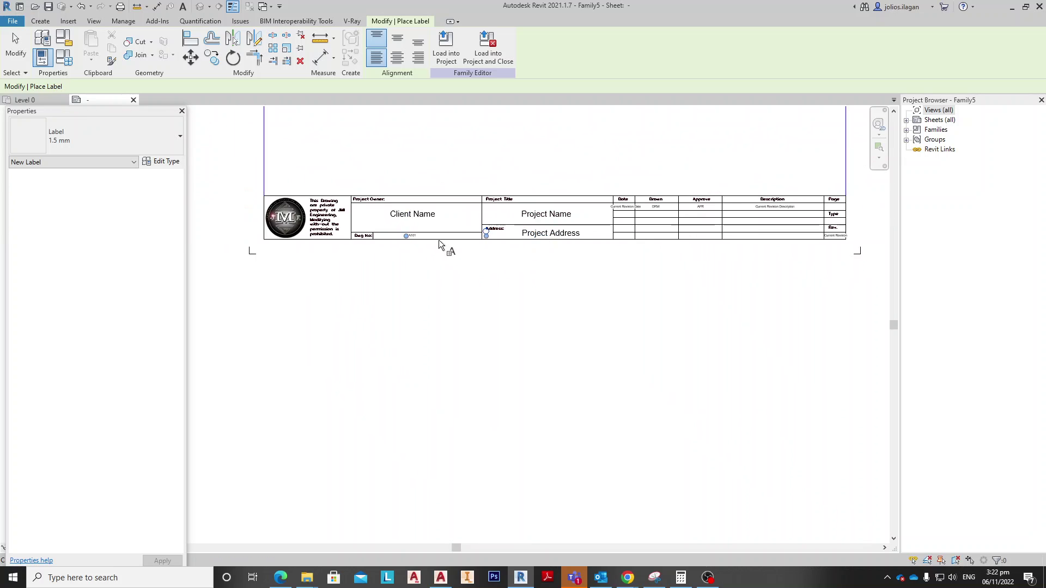
pyautogui.scroll(2, 490, 254)
pyautogui.moveTo(496, 253); pyautogui.dragTo(346, 250, button='middle')
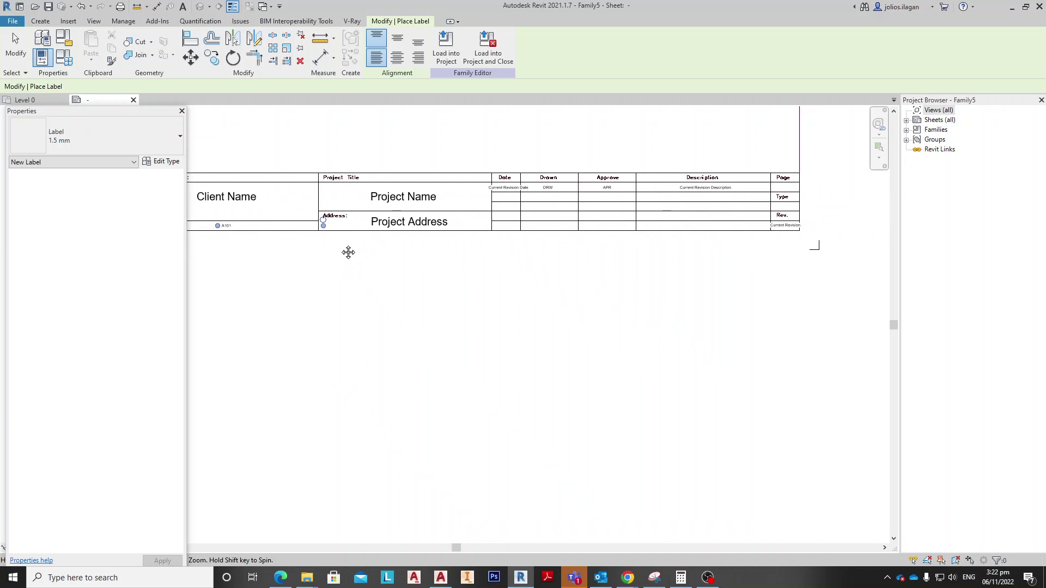
pyautogui.scroll(2, 772, 224)
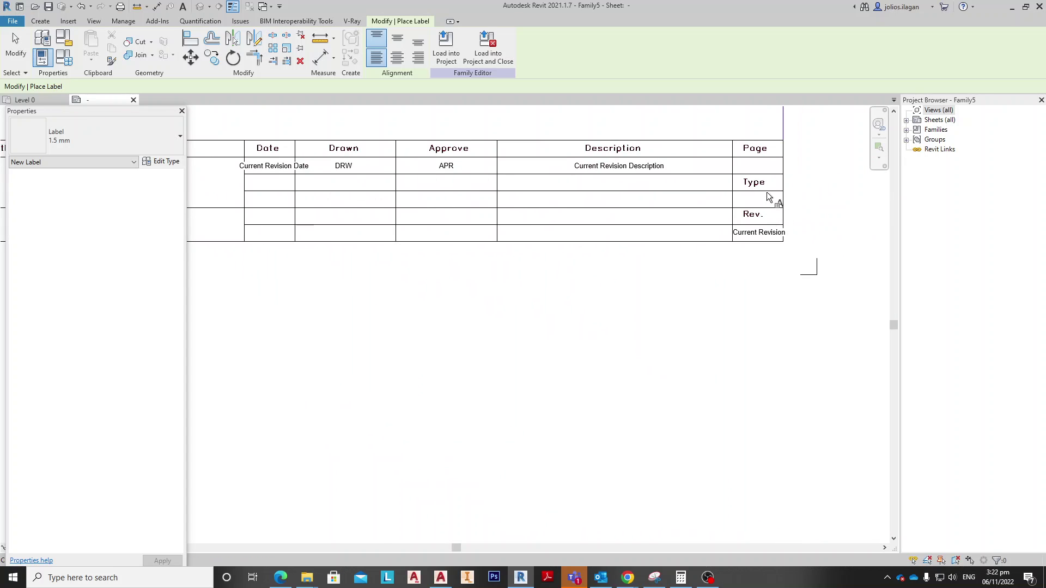
# Place a Sheet Name label in the Page cell, then deselect it
pyautogui.click(748, 168)
pyautogui.moveTo(402, 194); pyautogui.dragTo(407, 253)
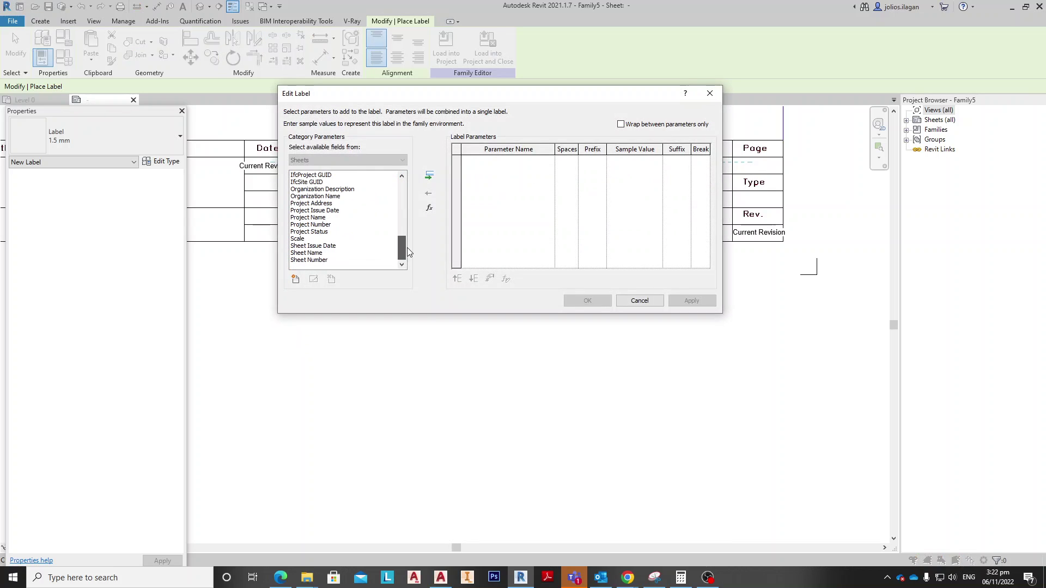
pyautogui.click(315, 254)
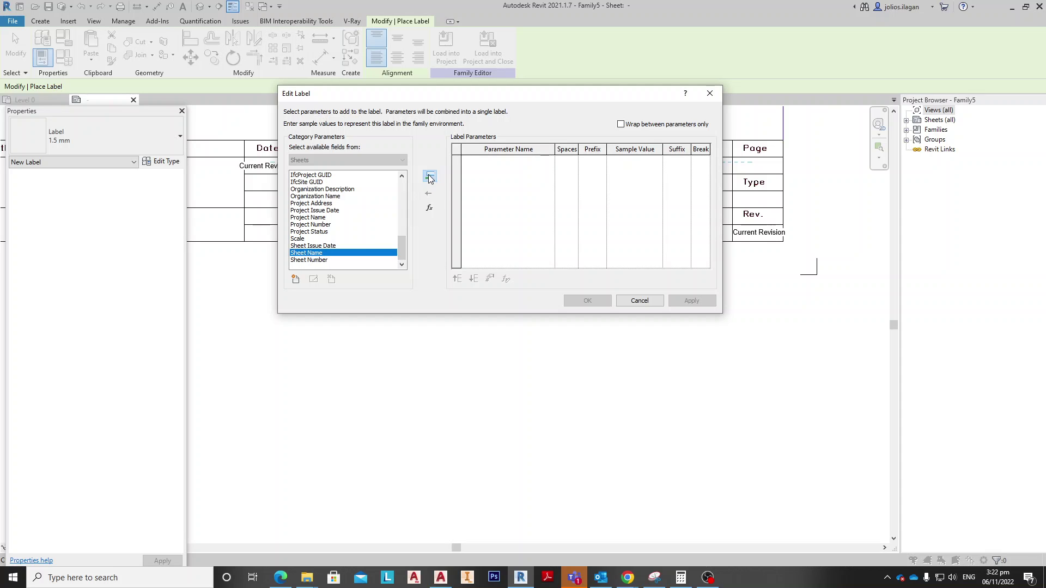
pyautogui.click(430, 179)
pyautogui.click(586, 301)
pyautogui.scroll(2, 755, 165)
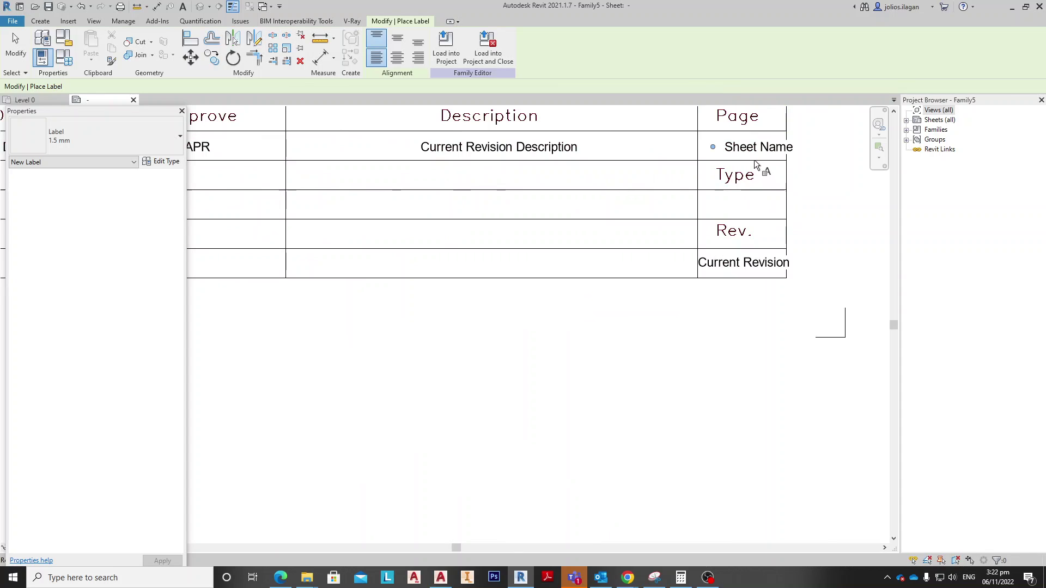
pyautogui.press('Escape')
pyautogui.press('Escape')
pyautogui.click(718, 147)
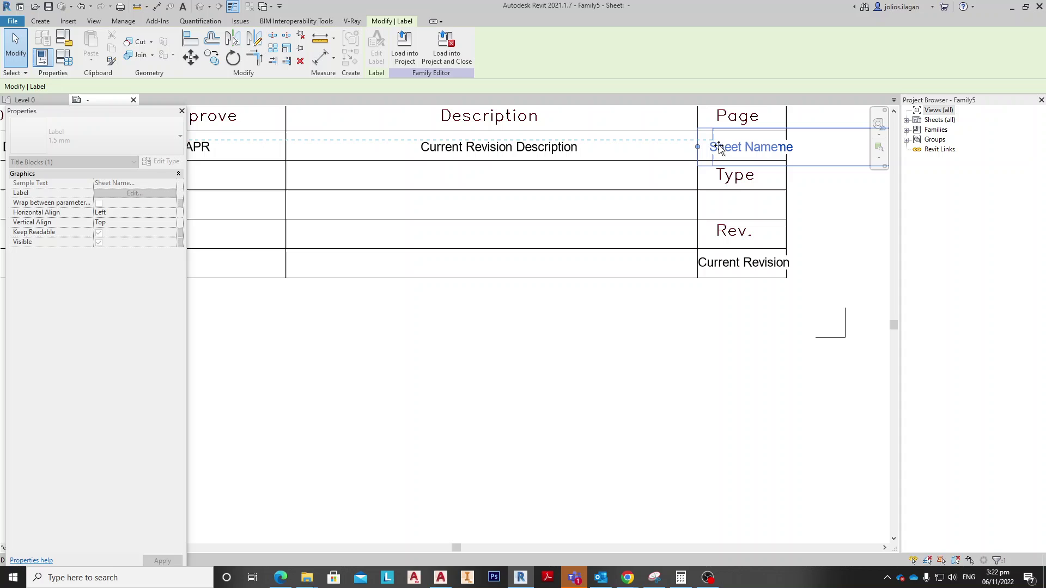
pyautogui.scroll(-2, 677, 234)
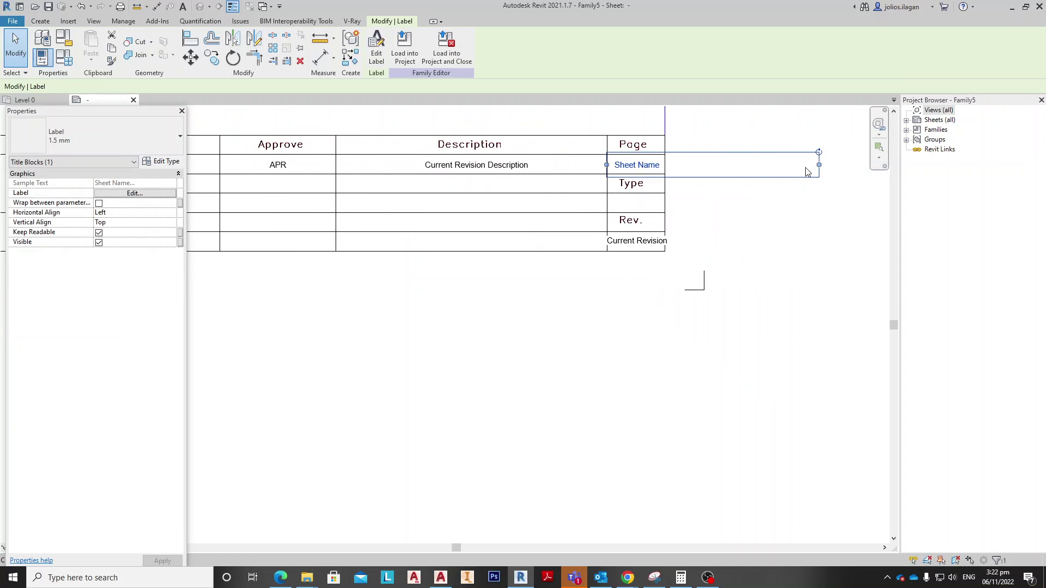
pyautogui.click(554, 288)
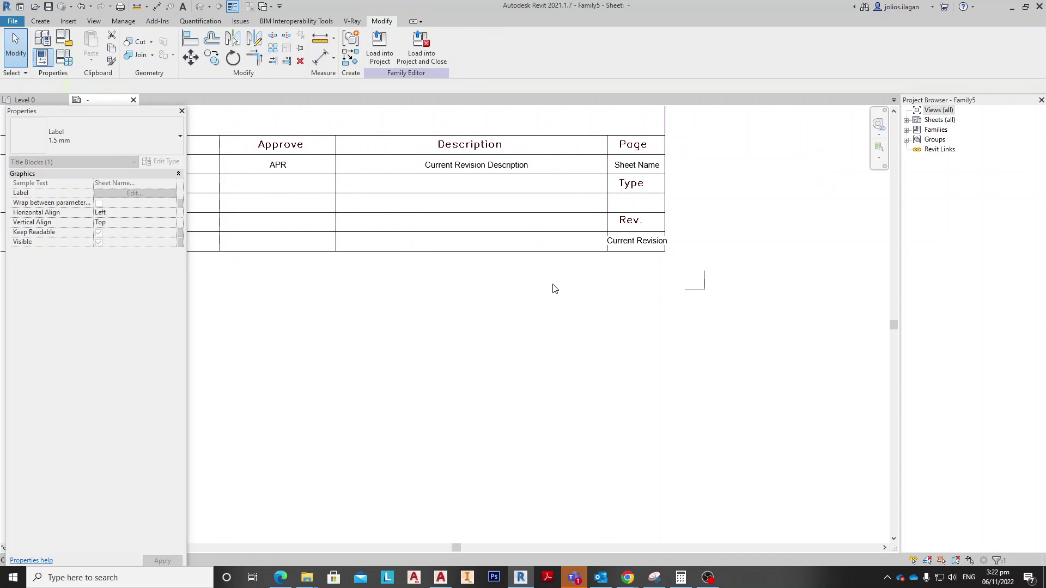
pyautogui.scroll(-1, 553, 289)
pyautogui.scroll(-1, 618, 258)
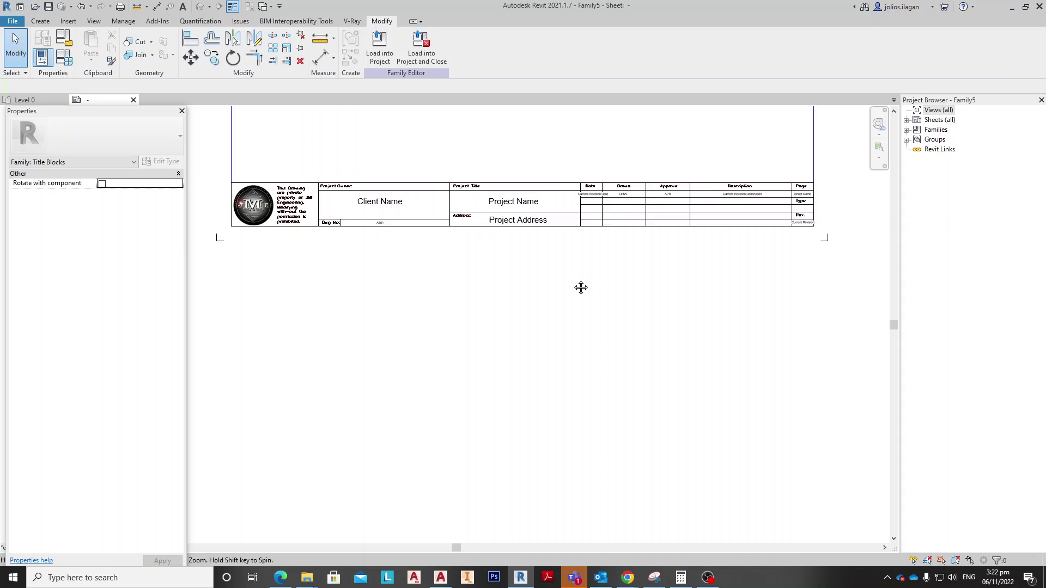
pyautogui.moveTo(580, 287); pyautogui.dragTo(548, 288, button='middle')
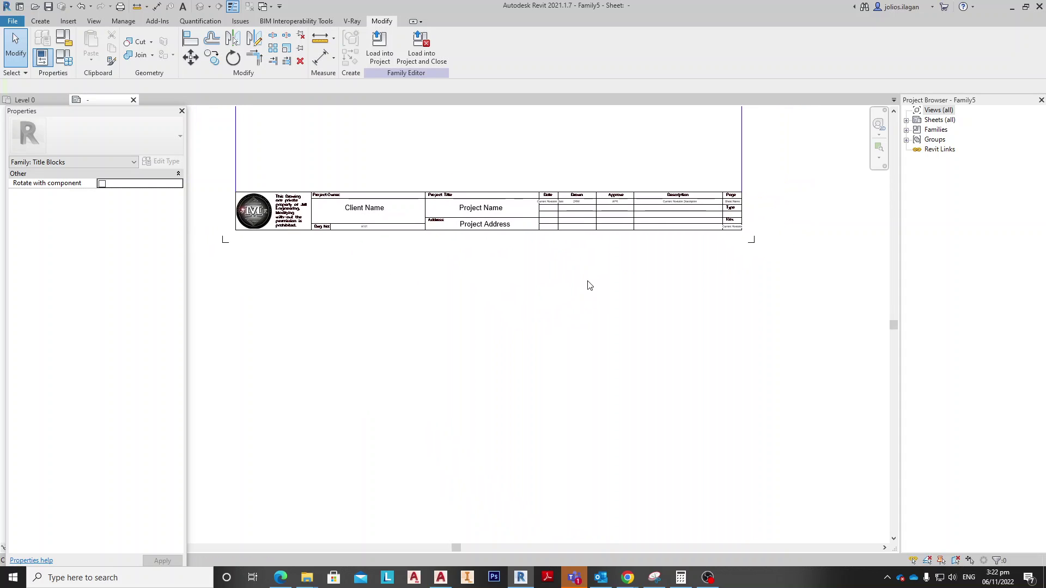
pyautogui.scroll(1, 589, 285)
pyautogui.scroll(1, 588, 237)
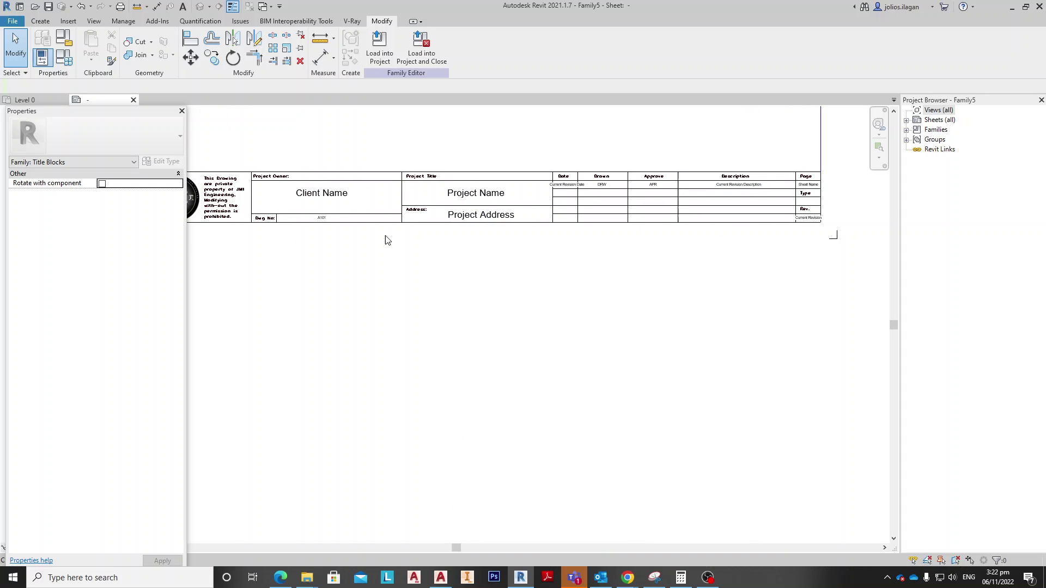
# Save the family as 'A3 Custom Title Block' and load it into Project1
pyautogui.click(14, 23)
pyautogui.moveTo(41, 149)
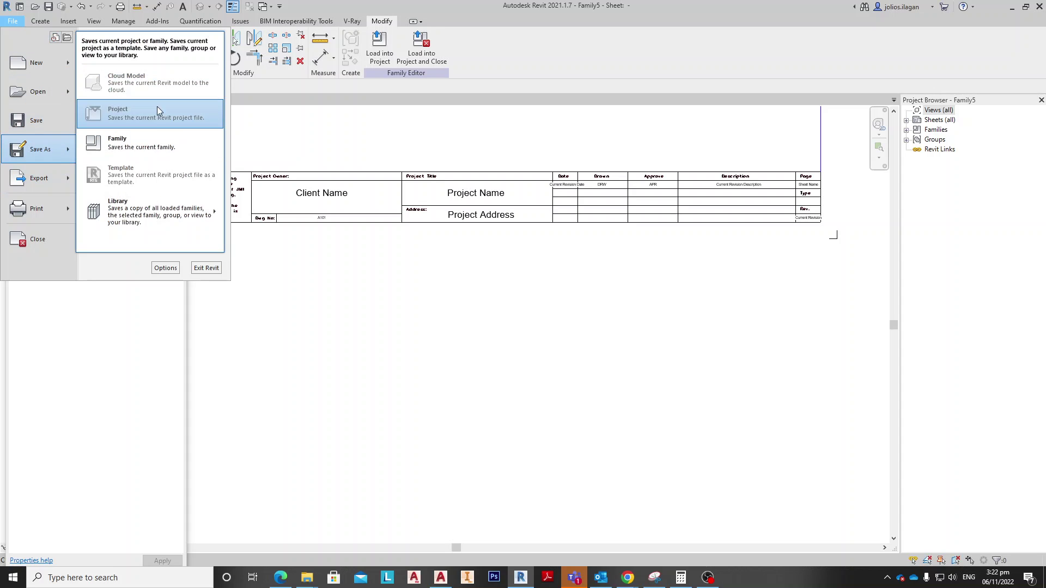
pyautogui.click(152, 139)
pyautogui.write('A3 Custom Title Block')
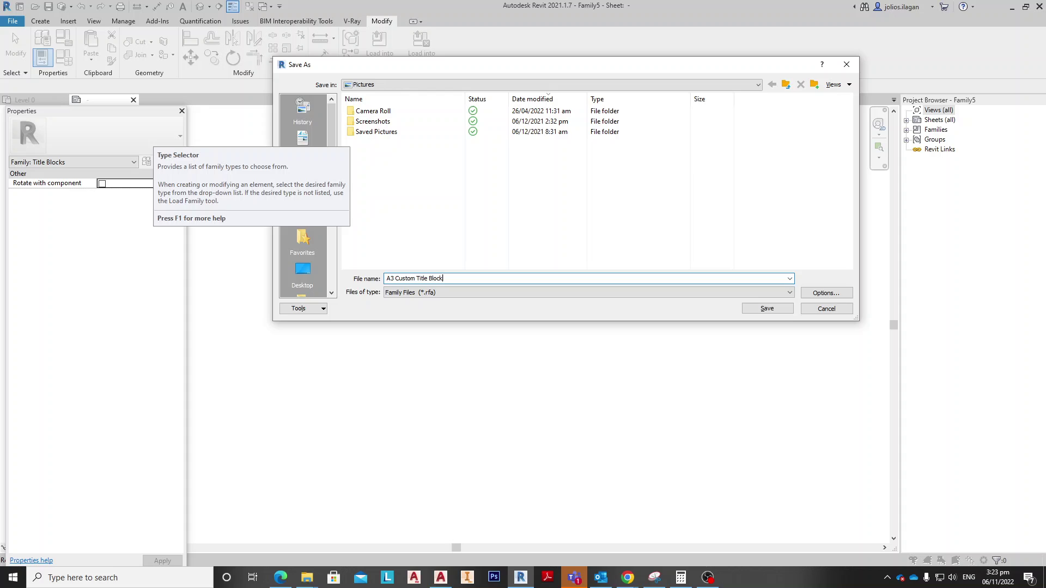
pyautogui.press('Return')
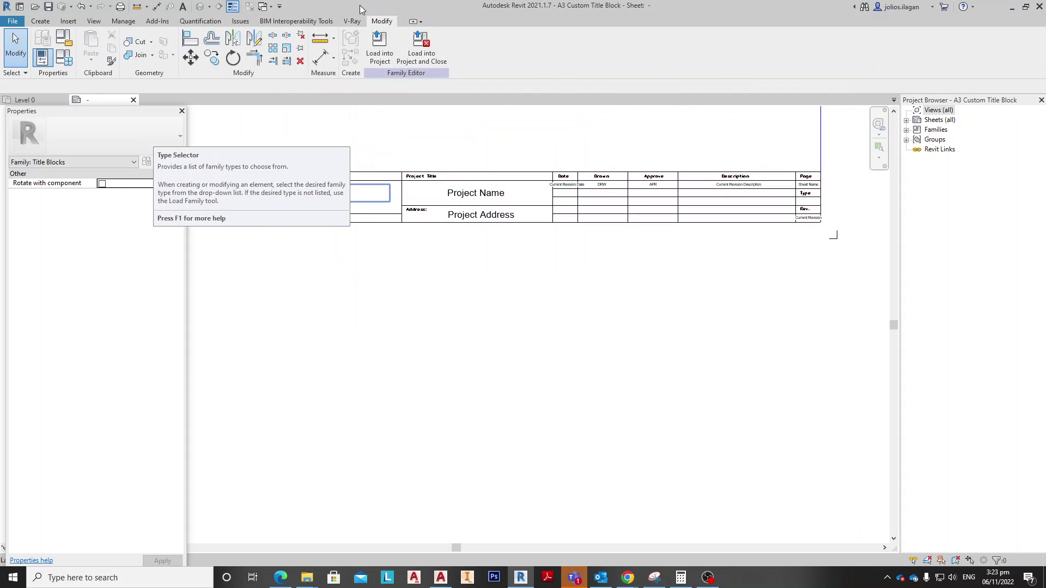
pyautogui.click(440, 54)
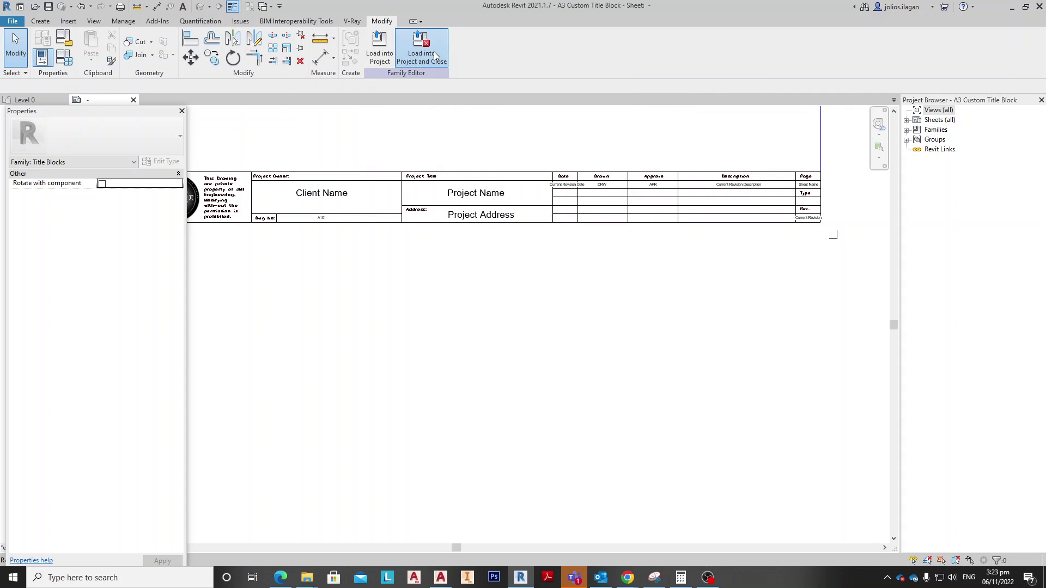
pyautogui.scroll(-3, 523, 106)
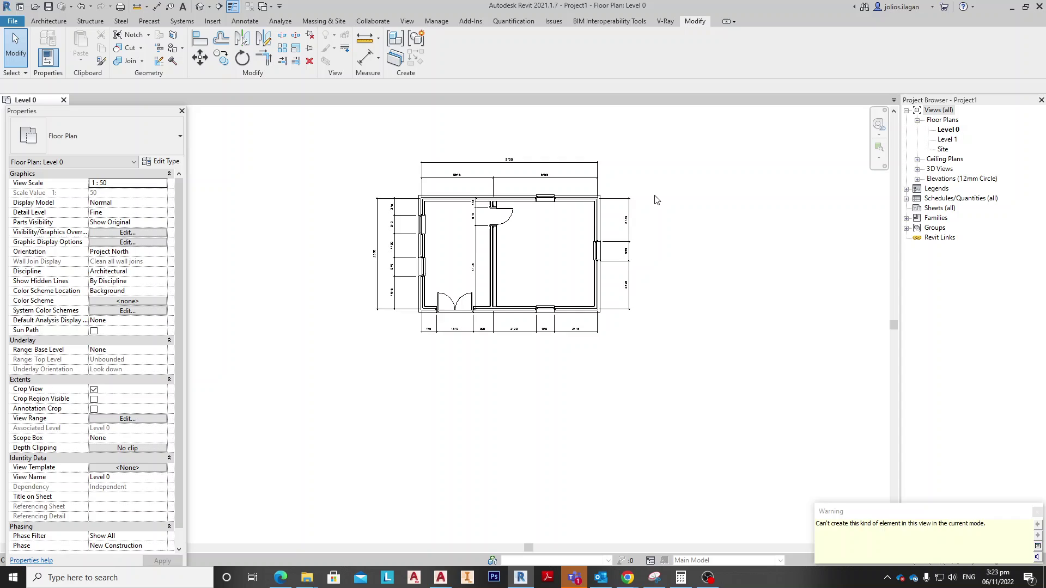
# Create sheet A103 from the A3 Custom Title Block and show its properties
pyautogui.click(941, 209)
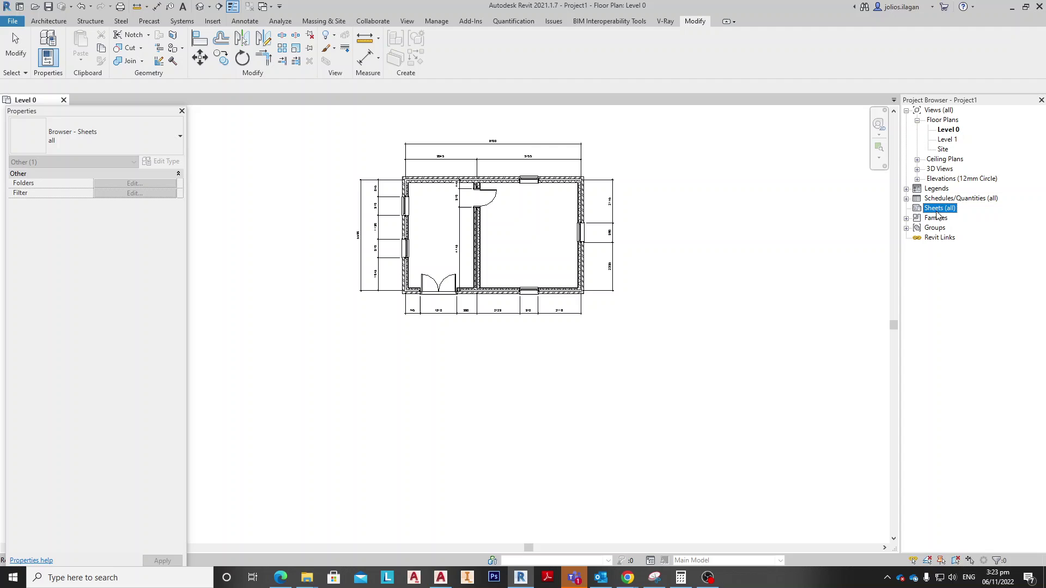
pyautogui.rightClick(938, 214)
pyautogui.click(963, 218)
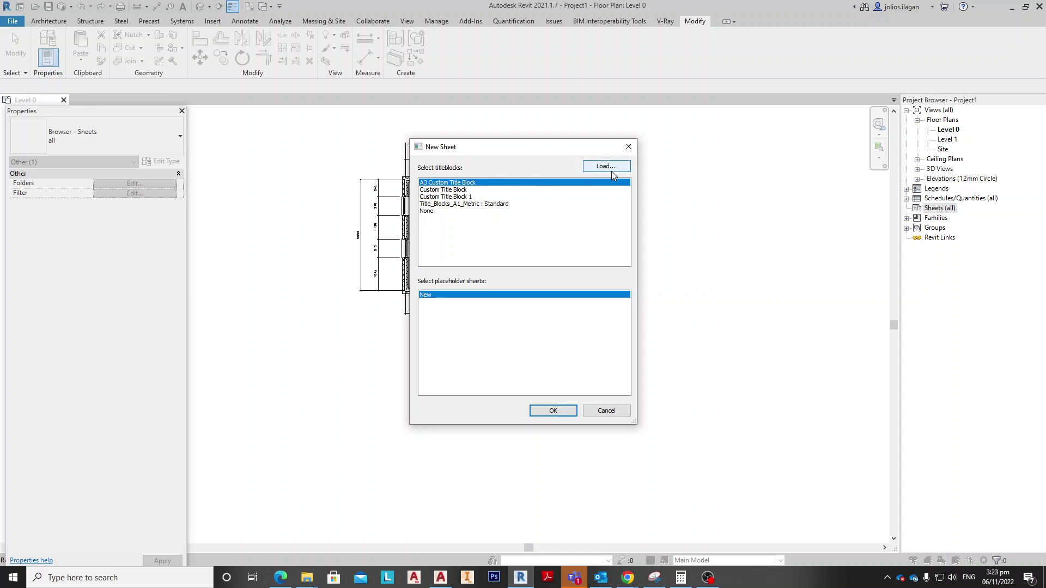
pyautogui.click(552, 411)
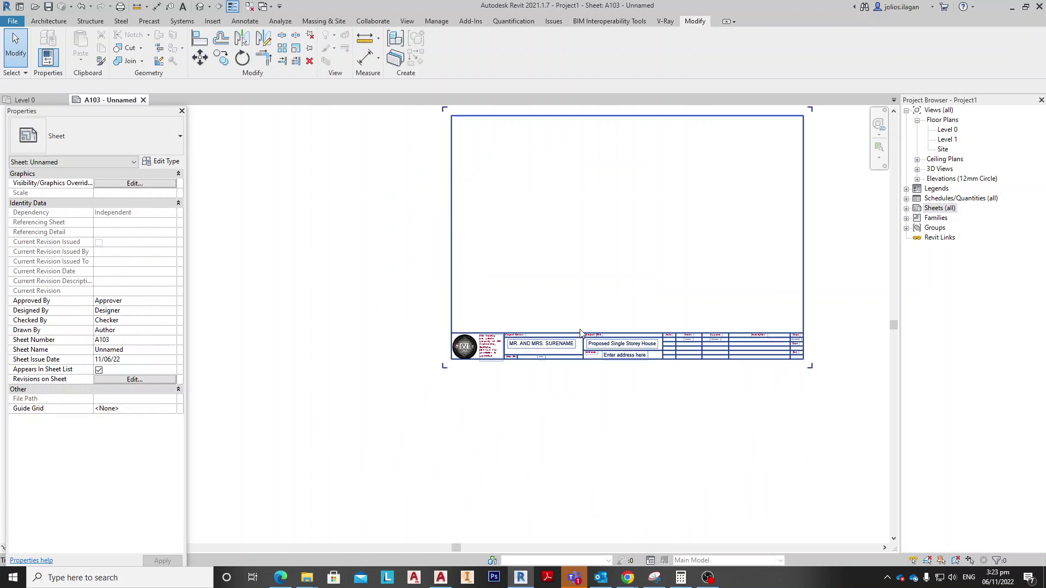
pyautogui.scroll(2, 581, 333)
pyautogui.scroll(2, 591, 388)
pyautogui.scroll(2, 594, 376)
pyautogui.scroll(1, 594, 366)
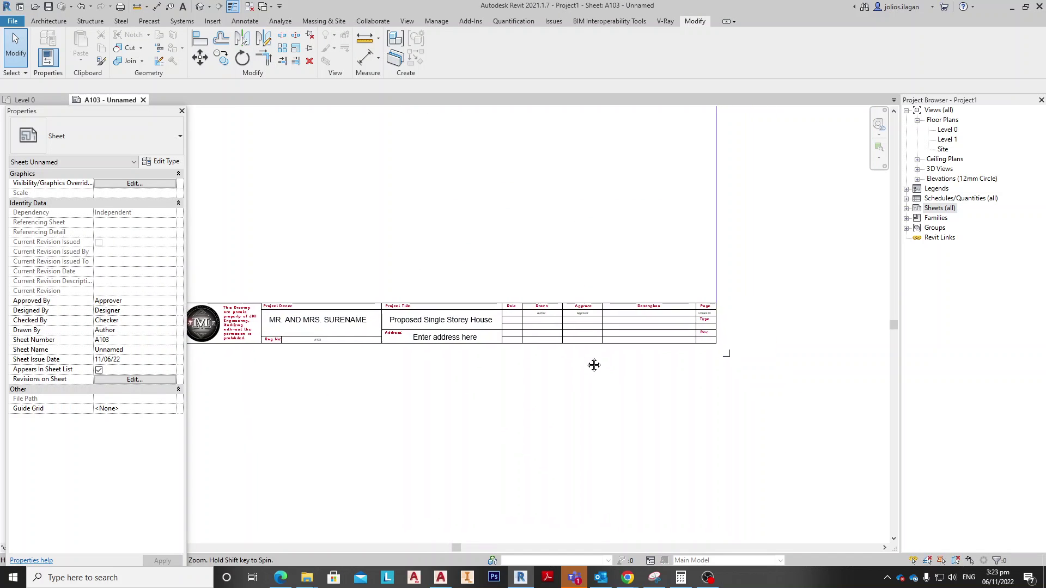
pyautogui.scroll(2, 594, 366)
pyautogui.scroll(2, 701, 334)
pyautogui.scroll(-3, 691, 276)
pyautogui.scroll(1, 581, 354)
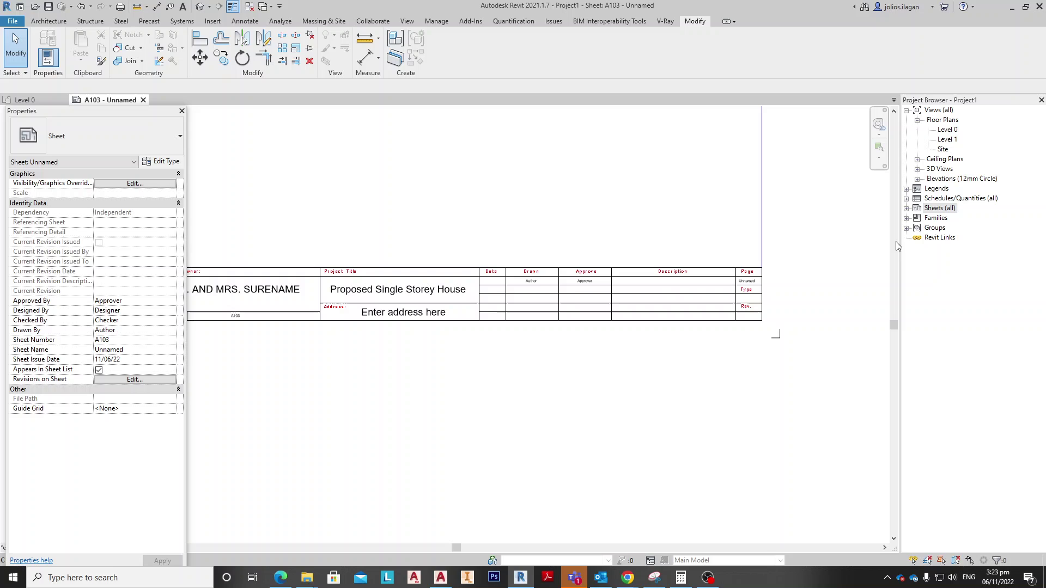
pyautogui.click(906, 208)
pyautogui.scroll(-1, 613, 331)
pyautogui.scroll(-1, 612, 331)
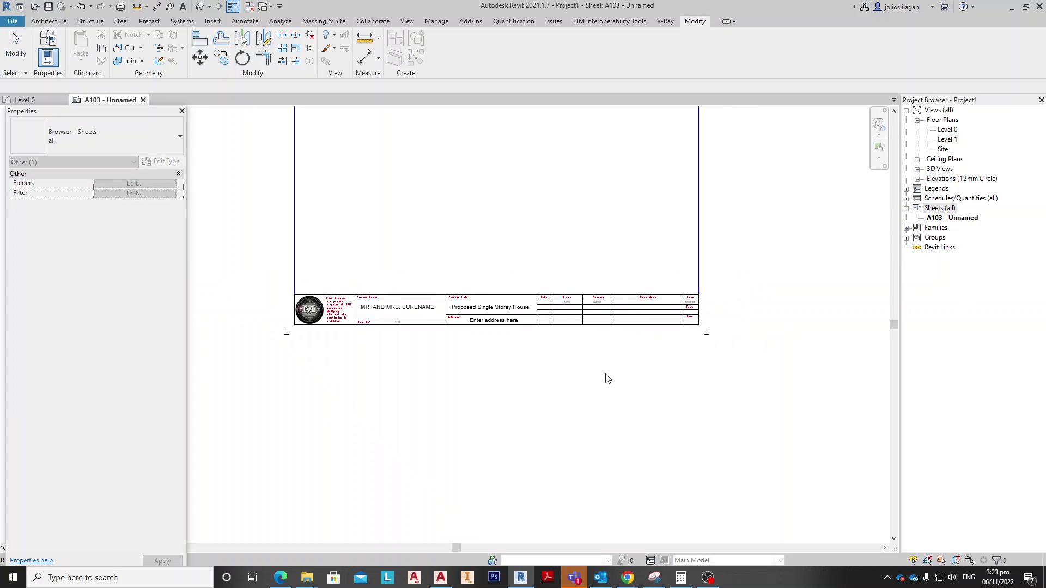
pyautogui.click(607, 378)
pyautogui.scroll(-1, 564, 407)
pyautogui.scroll(2, 532, 390)
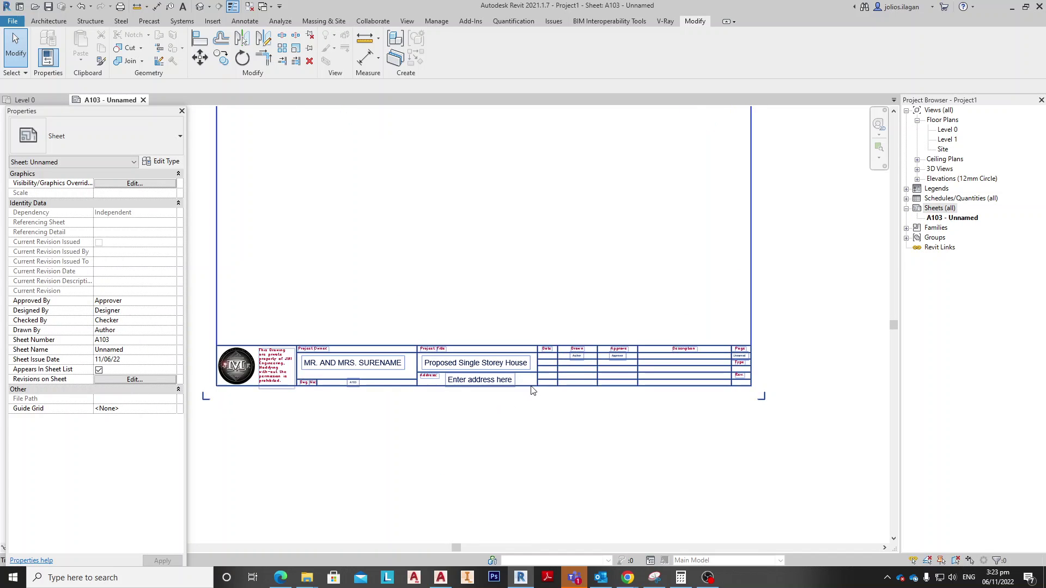
pyautogui.scroll(-1, 619, 357)
pyautogui.scroll(-1, 628, 355)
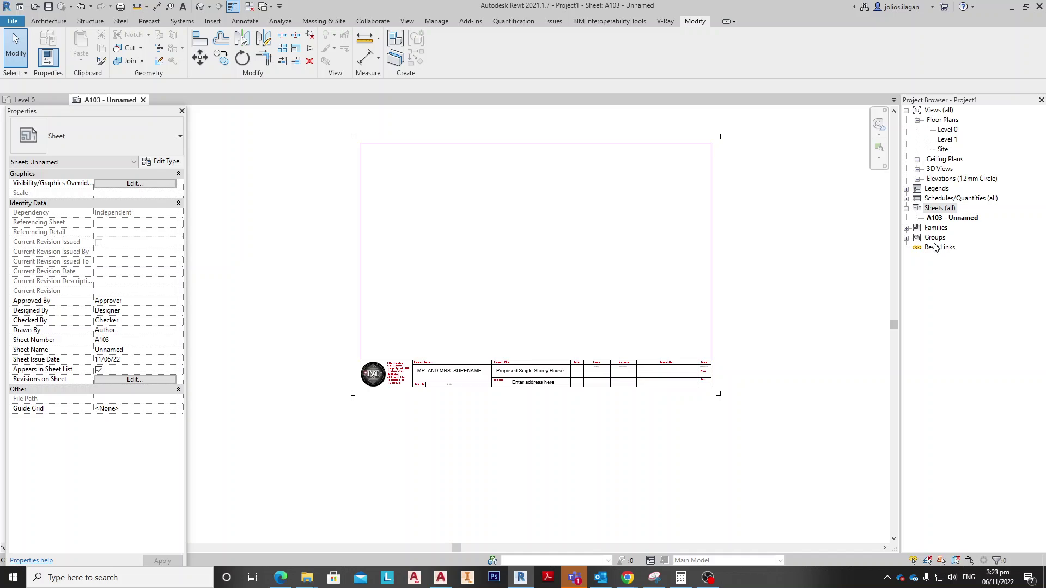
# Renumber sheet A103 to S101 and rename it from Unnamed to S1
pyautogui.rightClick(956, 220)
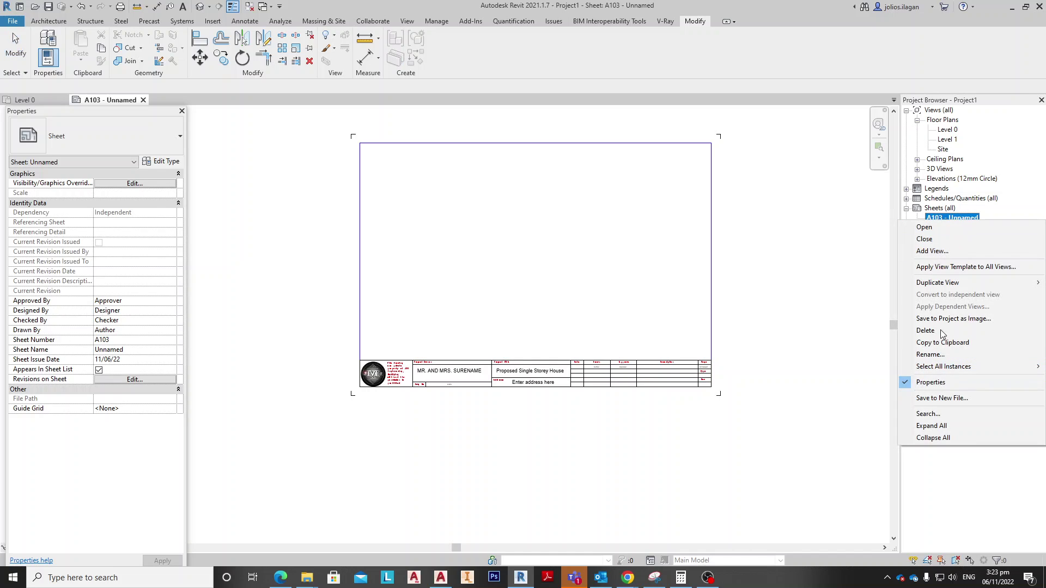
pyautogui.click(939, 355)
pyautogui.write('S101')
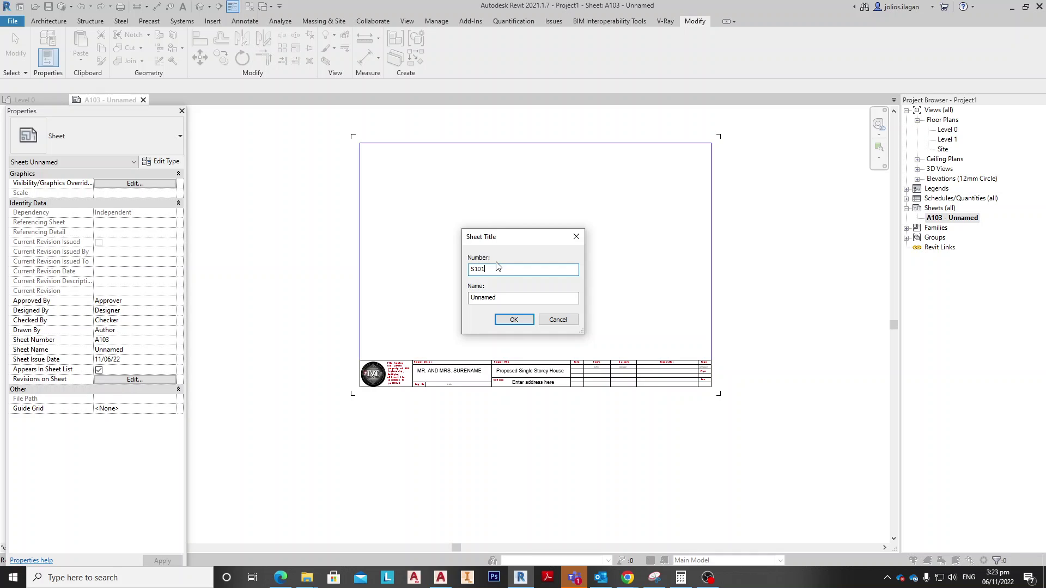
pyautogui.moveTo(483, 267); pyautogui.dragTo(457, 271)
pyautogui.moveTo(511, 297); pyautogui.dragTo(459, 298)
pyautogui.write('S1')
pyautogui.click(518, 320)
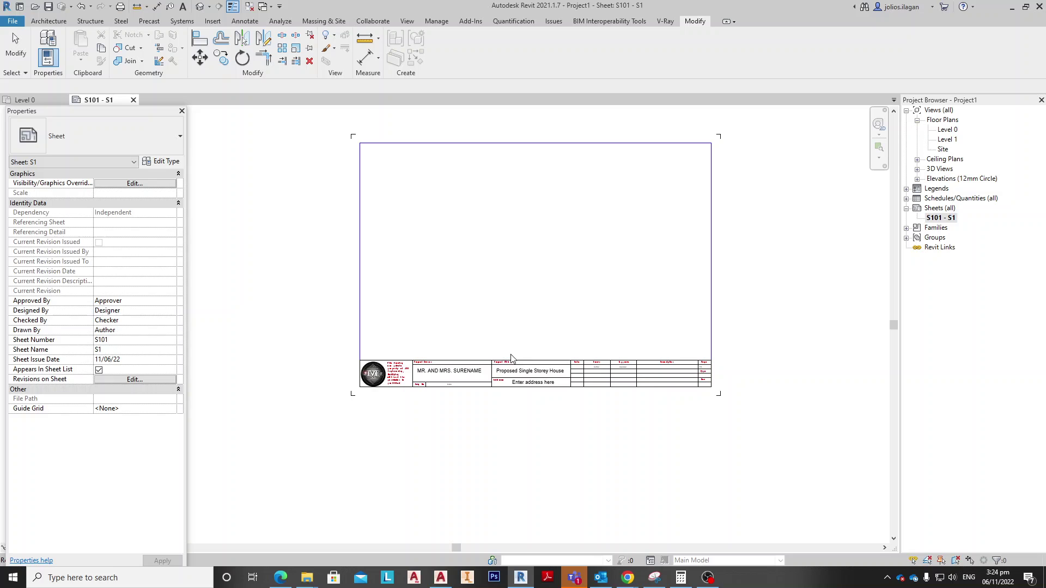
pyautogui.scroll(2, 679, 377)
pyautogui.scroll(3, 679, 377)
pyautogui.scroll(2, 678, 377)
pyautogui.scroll(-2, 664, 335)
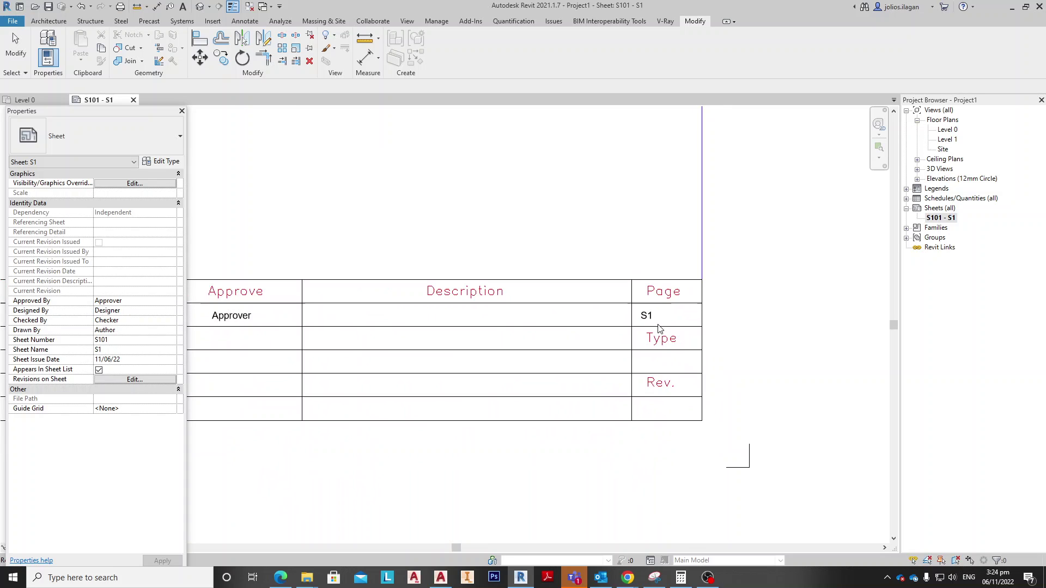
pyautogui.scroll(-2, 539, 352)
pyautogui.moveTo(427, 362); pyautogui.dragTo(450, 350, button='middle')
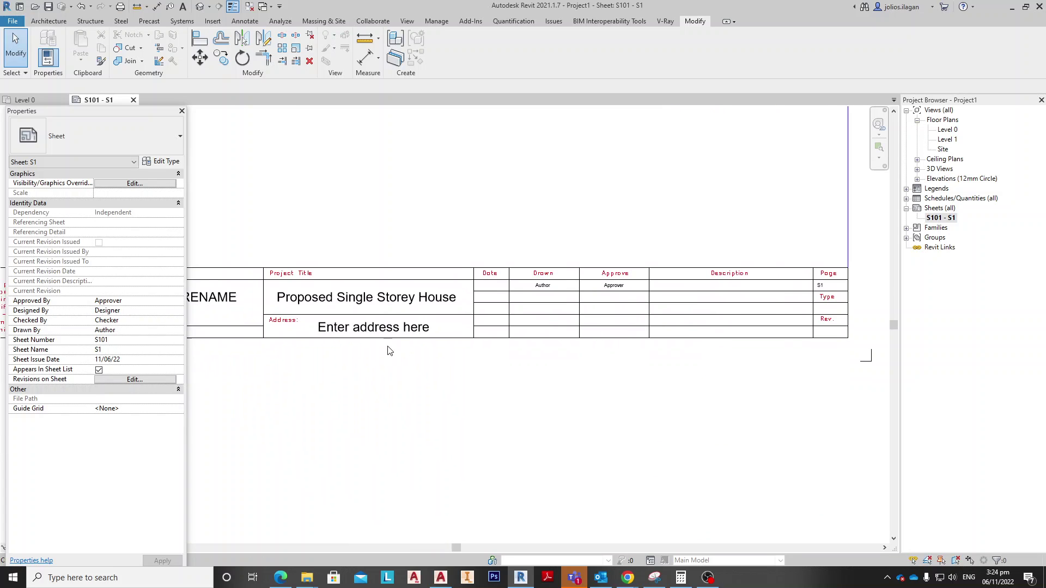
pyautogui.moveTo(368, 346); pyautogui.dragTo(735, 307, button='middle')
pyautogui.scroll(2, 516, 298)
pyautogui.scroll(1, 520, 286)
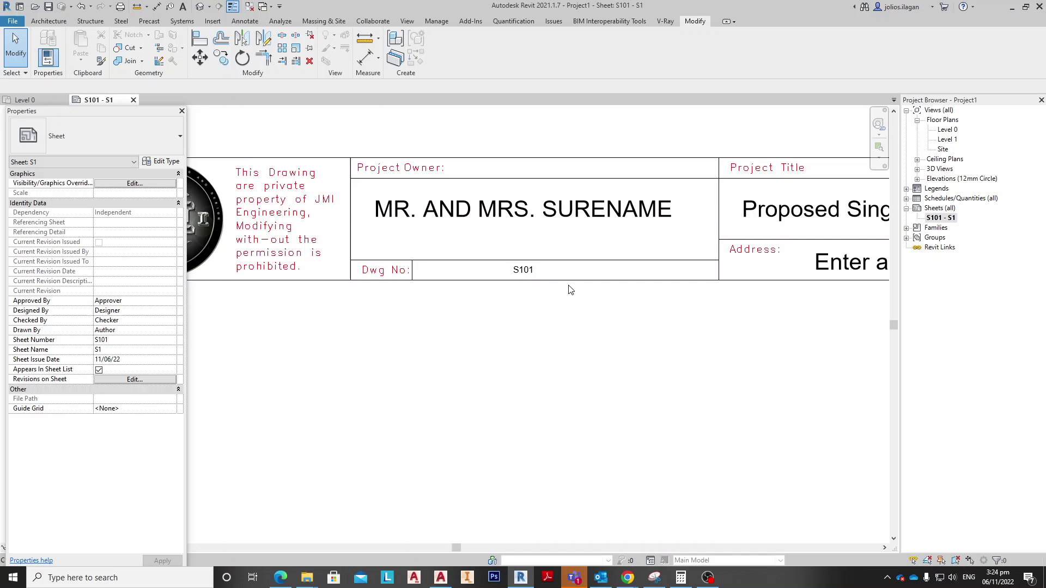
pyautogui.scroll(-1, 563, 299)
pyautogui.scroll(-1, 474, 315)
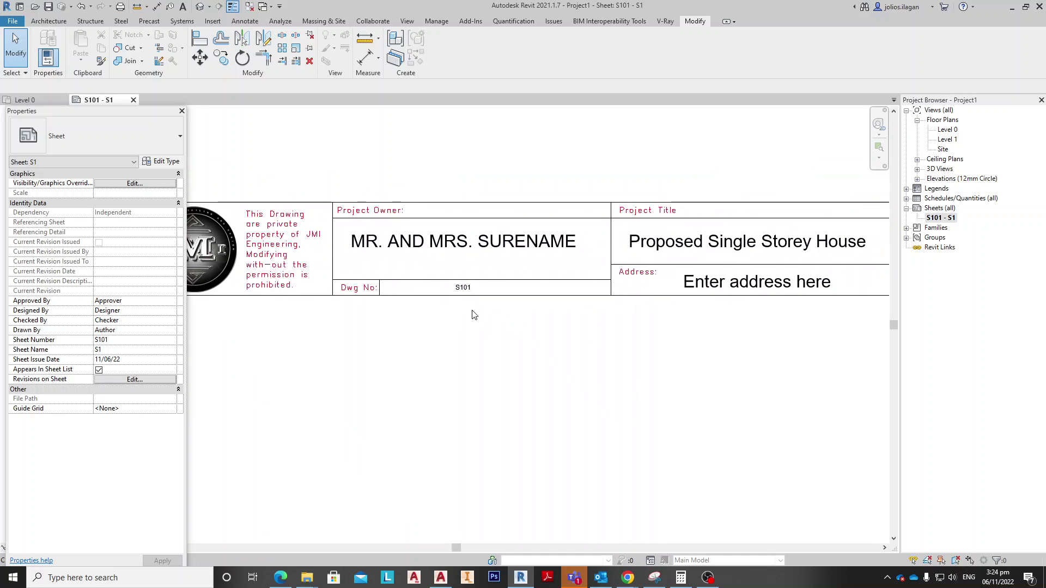
pyautogui.scroll(-1, 567, 322)
pyautogui.moveTo(719, 261); pyautogui.dragTo(599, 276, button='middle')
pyautogui.scroll(1, 599, 277)
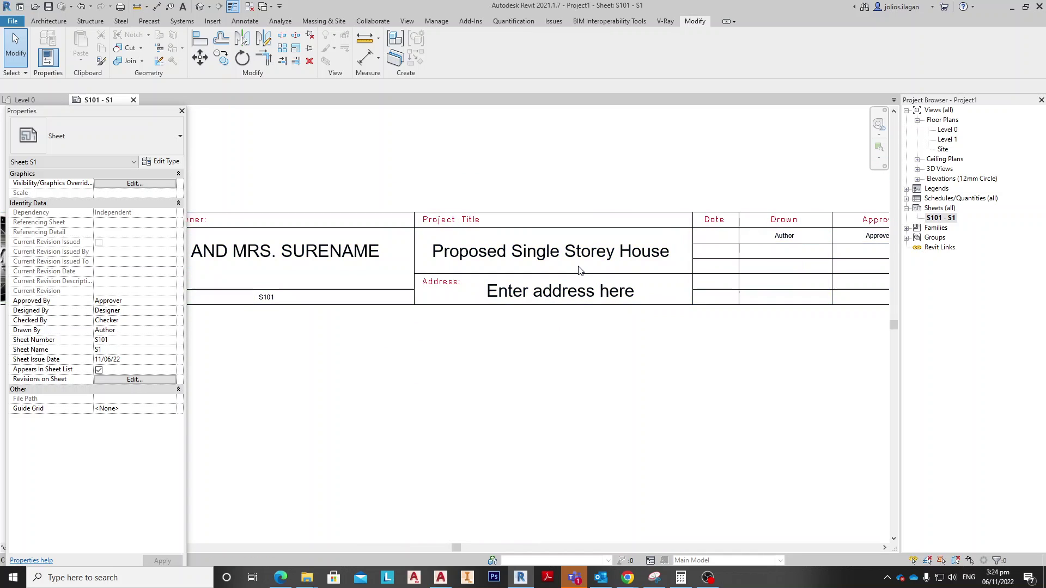
pyautogui.scroll(-1, 641, 286)
pyautogui.moveTo(642, 303); pyautogui.dragTo(492, 308, button='middle')
pyautogui.scroll(1, 493, 308)
pyautogui.scroll(-1, 420, 304)
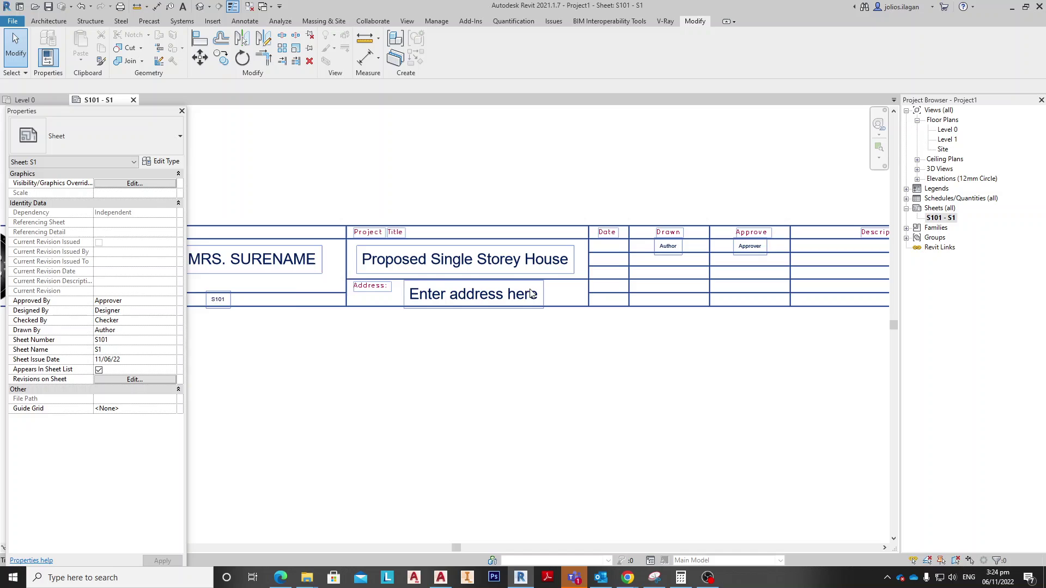
pyautogui.moveTo(732, 319)
pyautogui.mouseDown(button='middle')
pyautogui.moveTo(612, 316)
pyautogui.moveTo(467, 245)
pyautogui.mouseUp(button='middle')
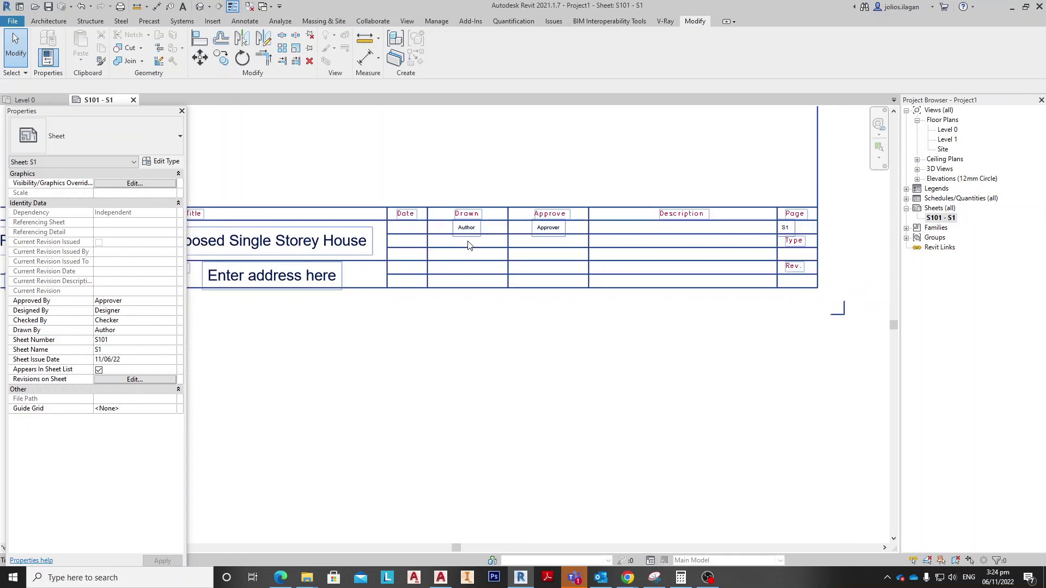
pyautogui.scroll(1, 467, 245)
pyautogui.moveTo(367, 237); pyautogui.dragTo(455, 213, button='middle')
pyautogui.scroll(-1, 455, 212)
pyautogui.scroll(-1, 547, 247)
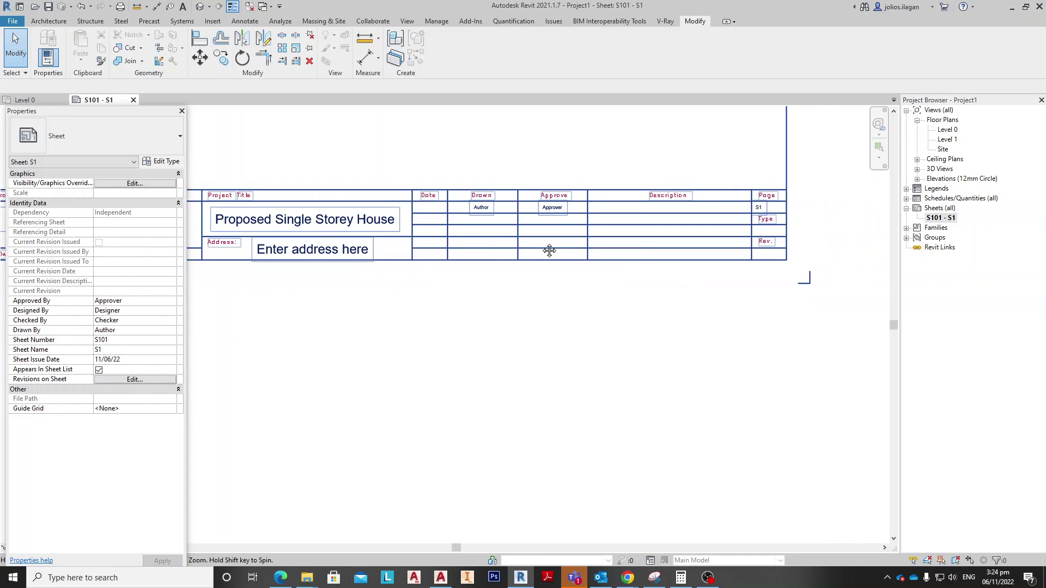
pyautogui.scroll(1, 547, 248)
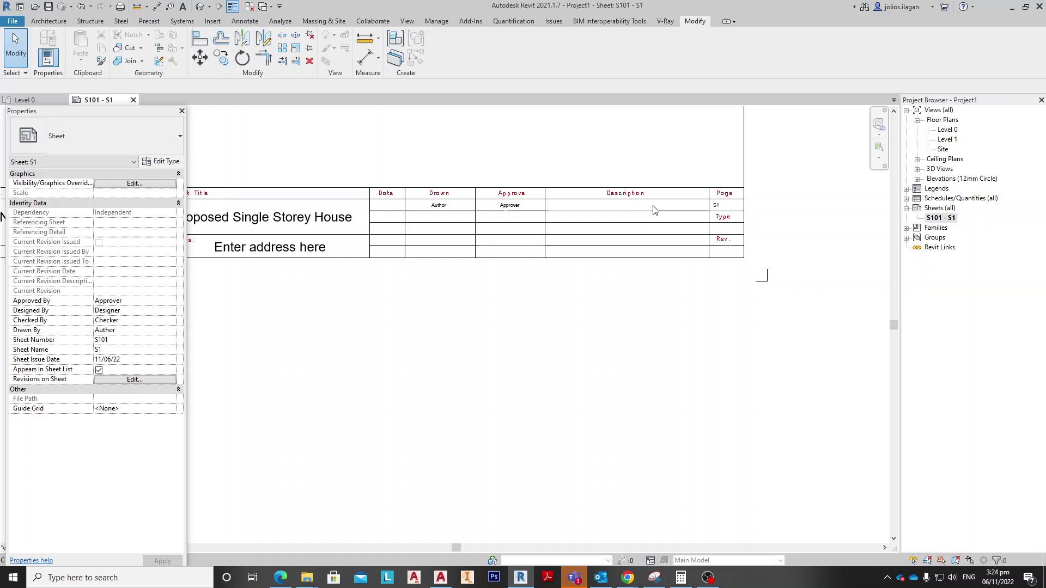
pyautogui.scroll(-1, 690, 305)
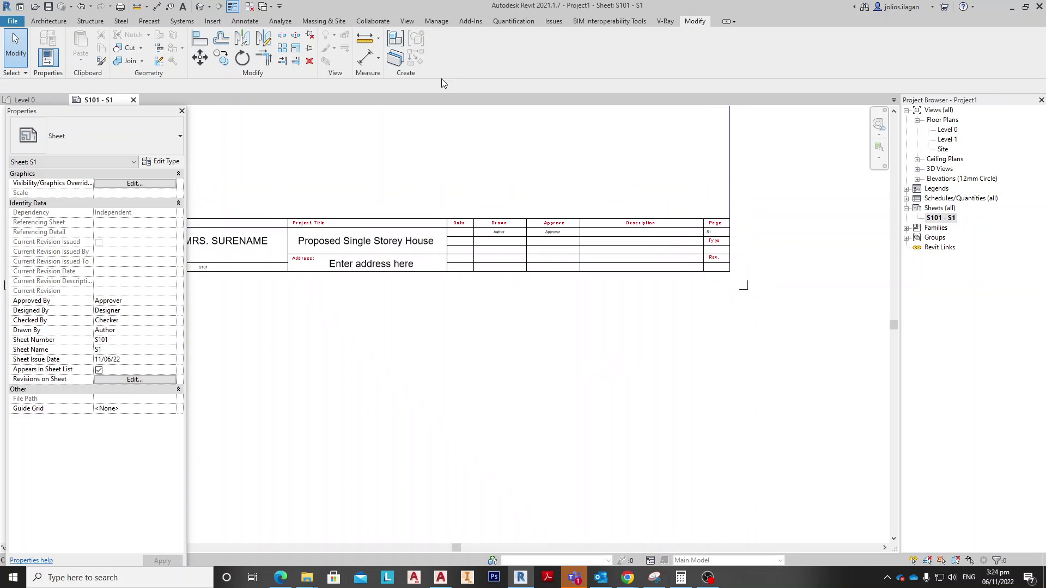
# Review the project's numeric revision settings in the Sheet Issues/Revisions dialog and confirm them
pyautogui.click(407, 22)
pyautogui.click(712, 51)
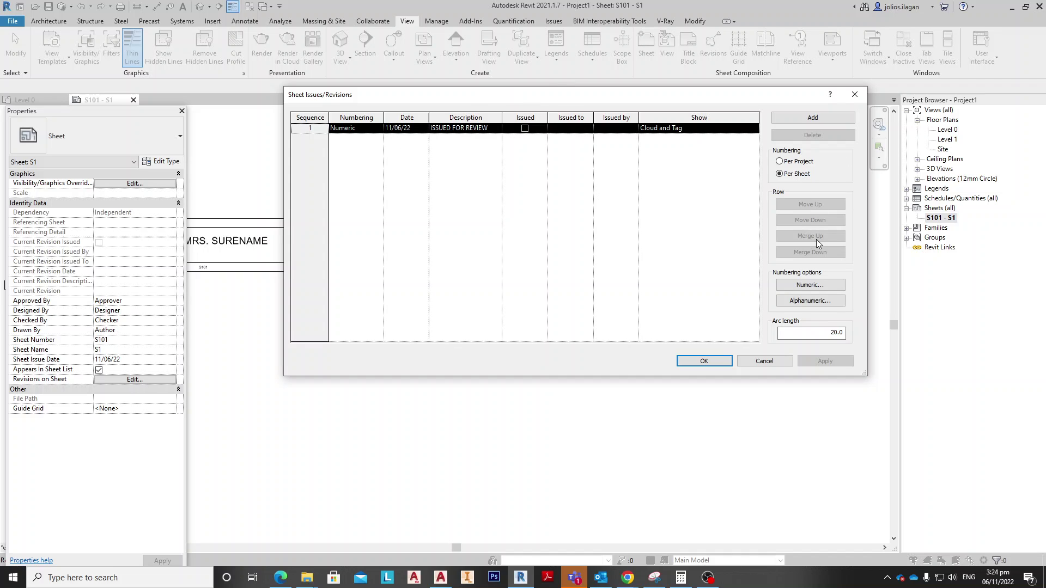
pyautogui.click(810, 285)
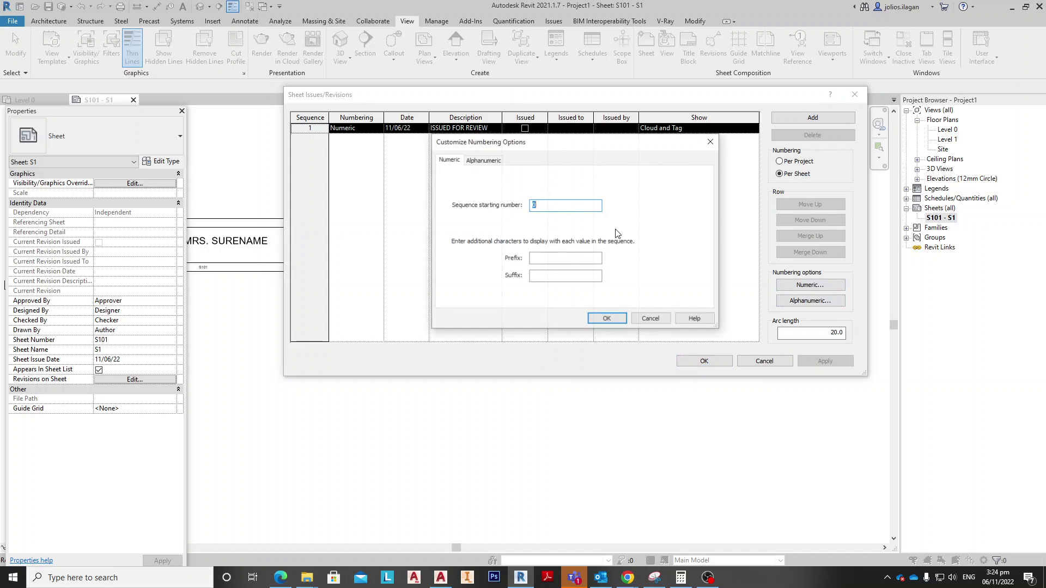
pyautogui.click(606, 320)
pyautogui.click(704, 362)
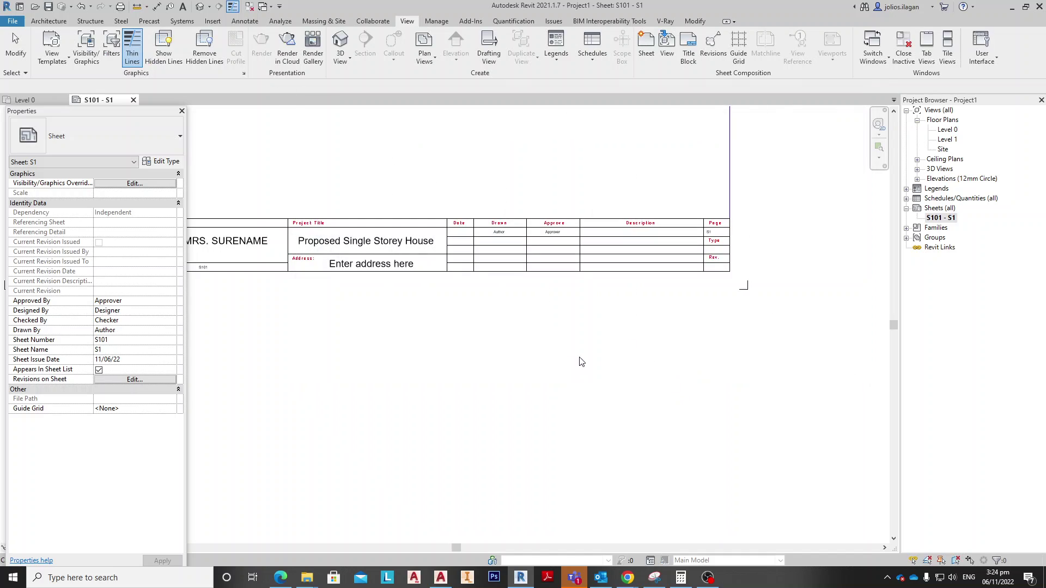
pyautogui.scroll(-2, 579, 362)
pyautogui.scroll(-1, 630, 389)
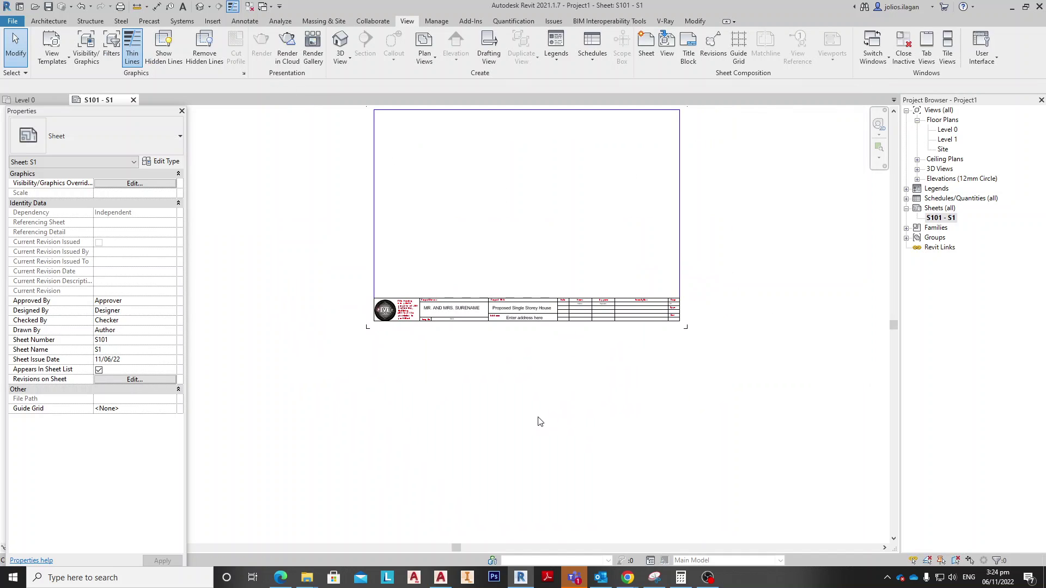
# Show the ISSUED FOR REVIEW revision in sheet S101's revision schedule
pyautogui.click(138, 381)
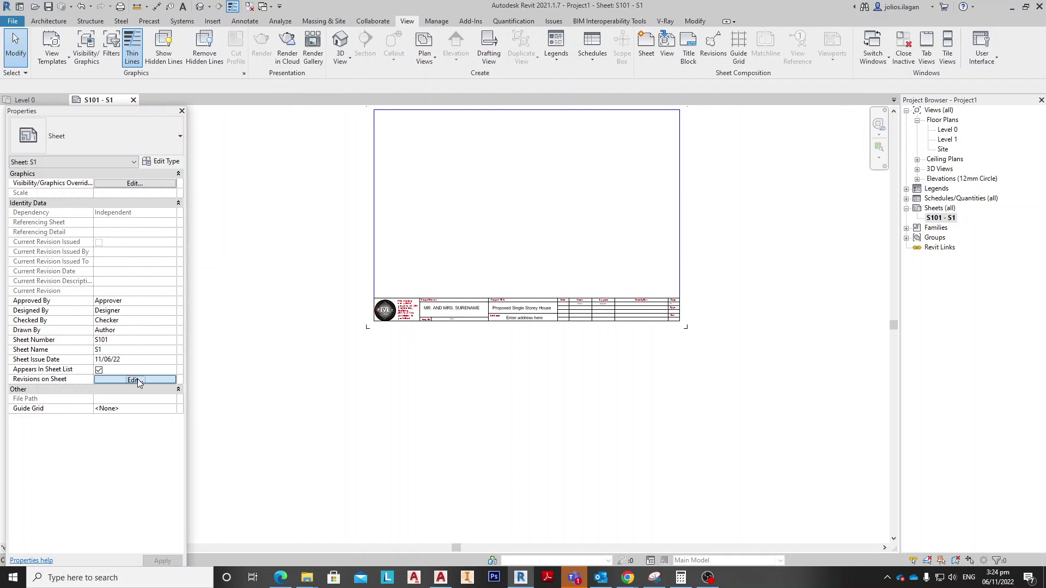
pyautogui.click(757, 138)
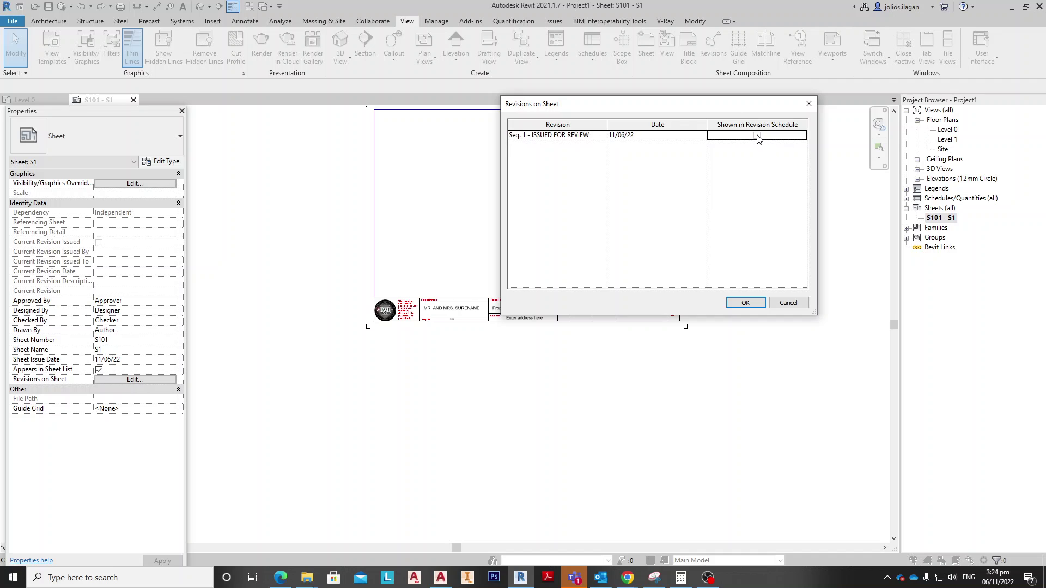
pyautogui.click(743, 302)
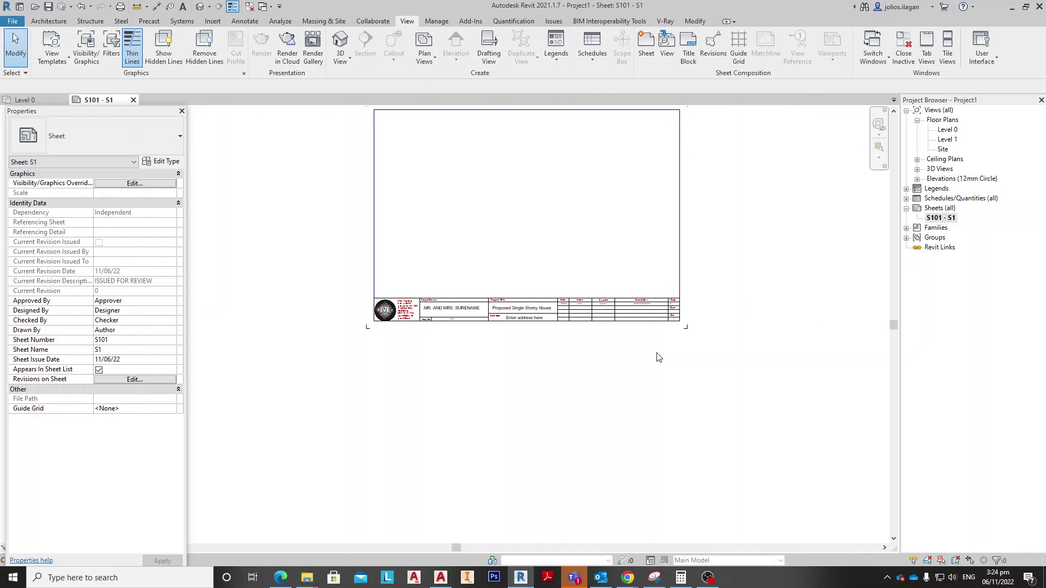
pyautogui.scroll(3, 687, 319)
pyautogui.scroll(3, 682, 303)
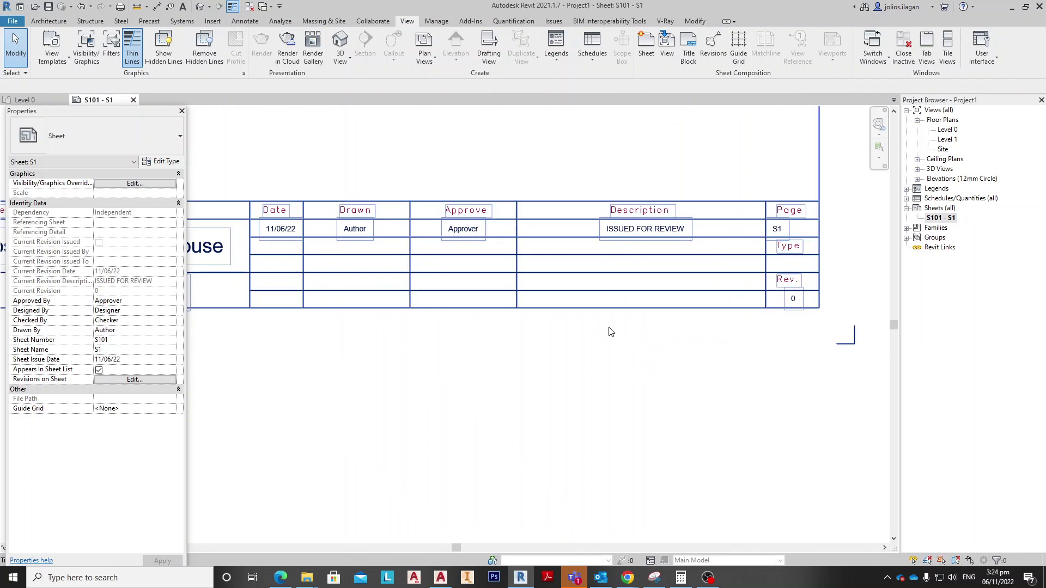
pyautogui.scroll(-1, 608, 331)
pyautogui.scroll(-1, 828, 299)
pyautogui.scroll(1, 531, 290)
pyautogui.scroll(1, 523, 278)
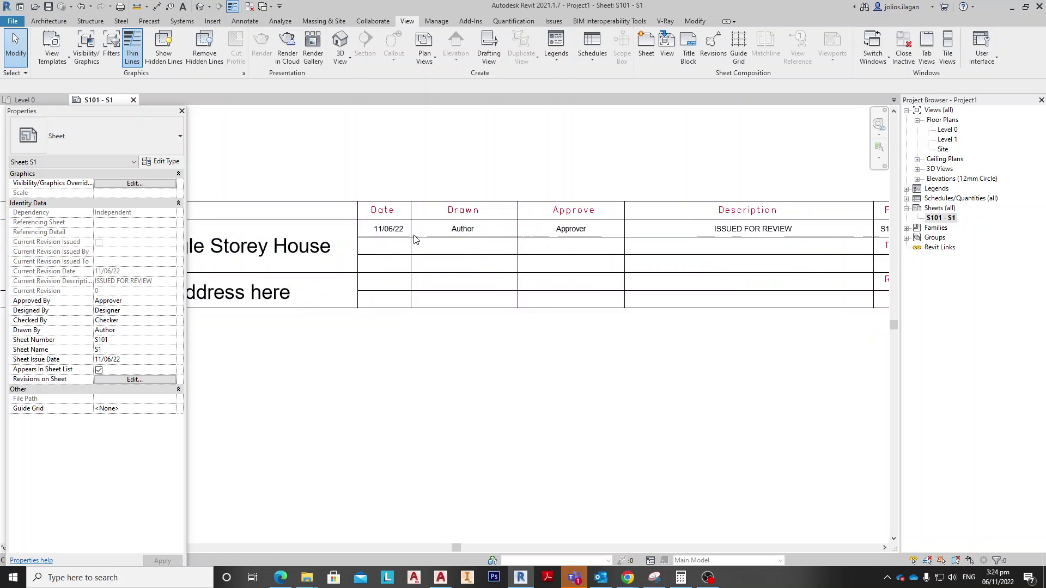
pyautogui.scroll(1, 511, 253)
pyautogui.scroll(1, 501, 232)
# Change the title block's Drawn and Approve labels from Author and Approver to JMI
pyautogui.click(501, 233)
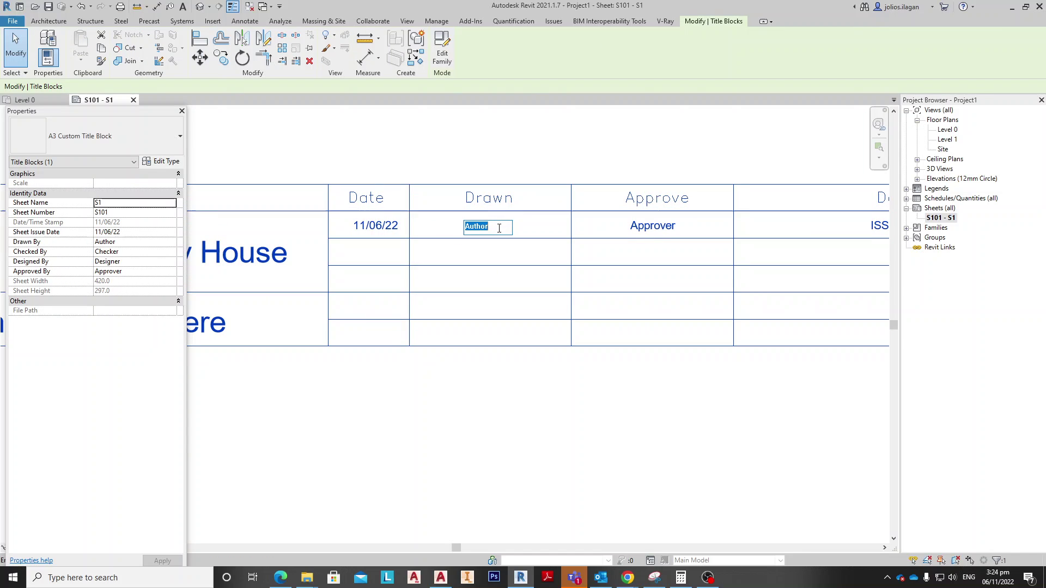
pyautogui.write('JMI')
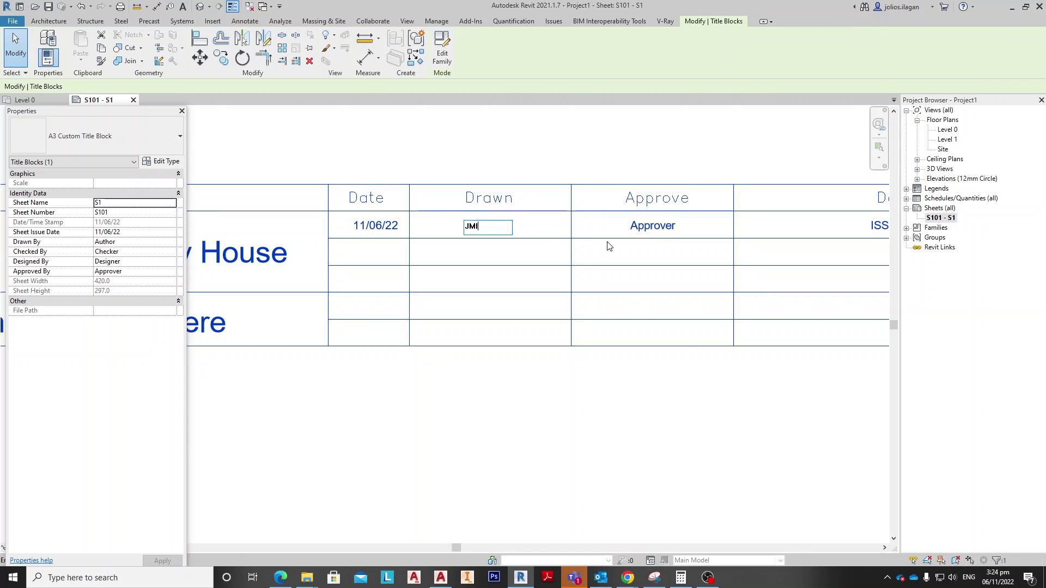
pyautogui.click(642, 256)
pyautogui.click(652, 226)
pyautogui.write('JMI')
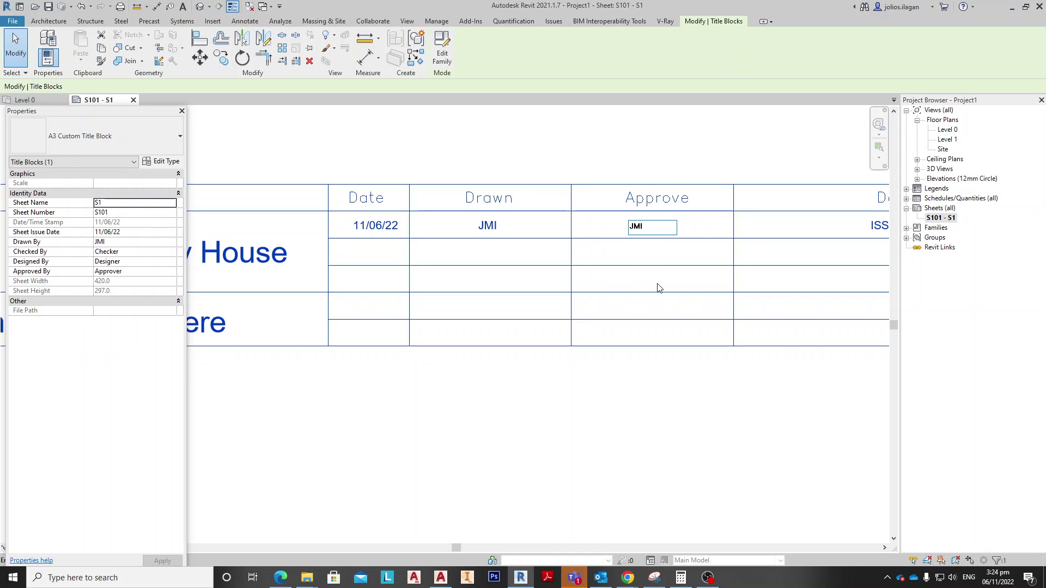
pyautogui.click(659, 287)
pyautogui.scroll(-1, 614, 245)
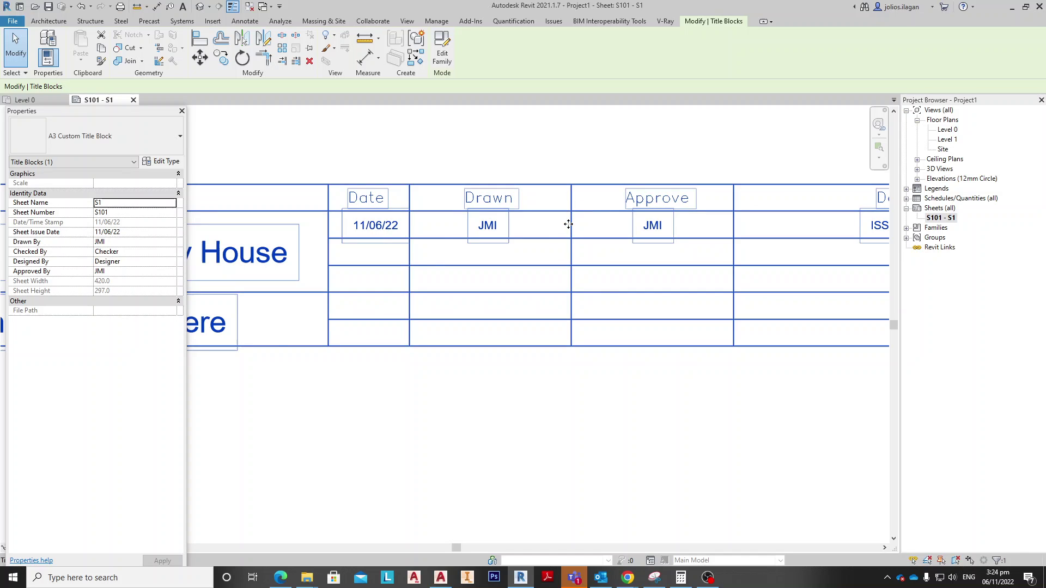
pyautogui.scroll(-1, 605, 225)
pyautogui.scroll(-1, 636, 226)
pyautogui.scroll(-2, 636, 226)
pyautogui.click(547, 343)
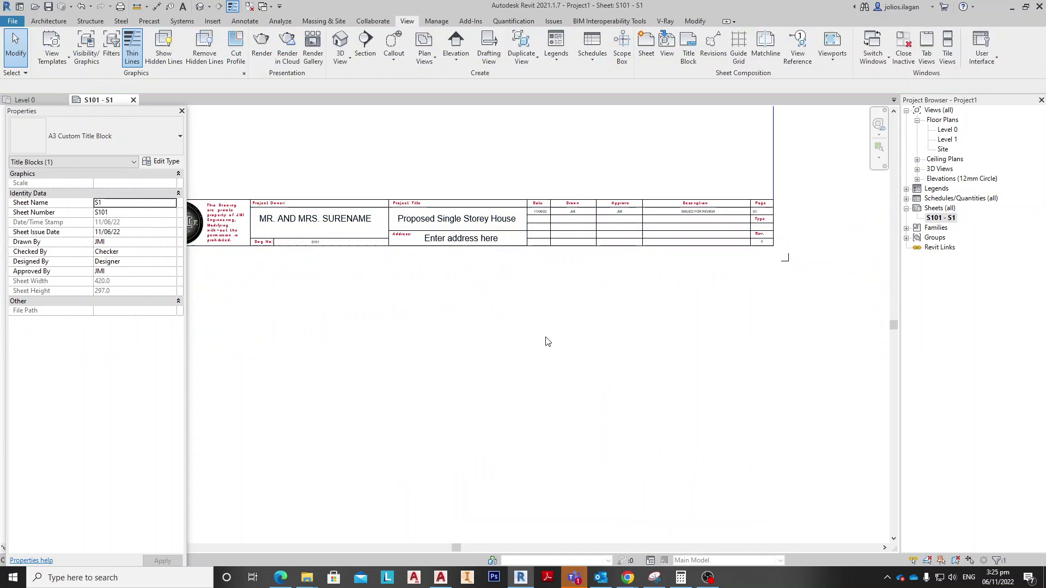
pyautogui.scroll(-1, 539, 369)
pyautogui.moveTo(539, 369); pyautogui.dragTo(566, 395, button='middle')
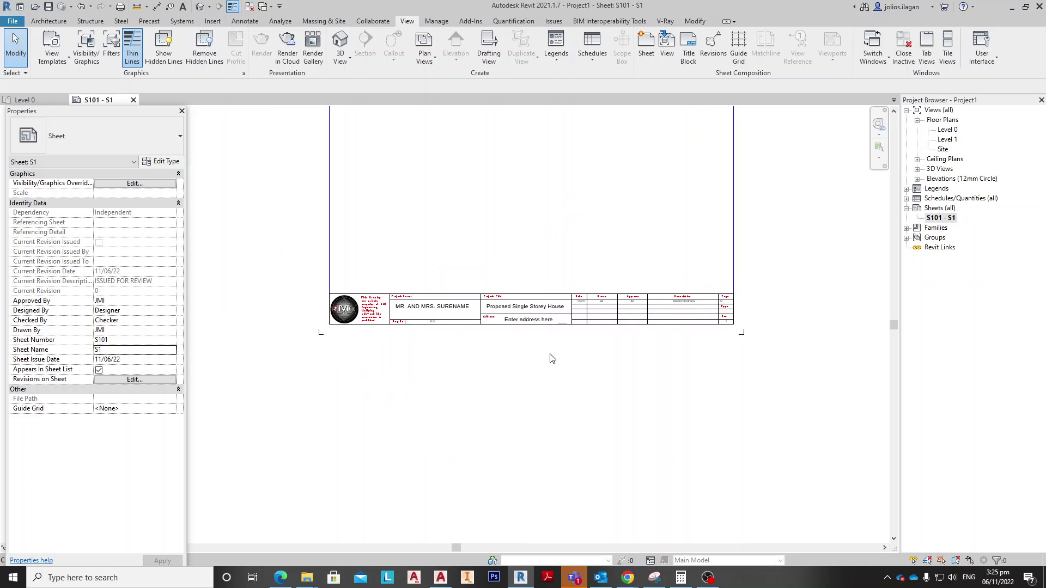
pyautogui.moveTo(550, 358); pyautogui.dragTo(533, 452, button='middle')
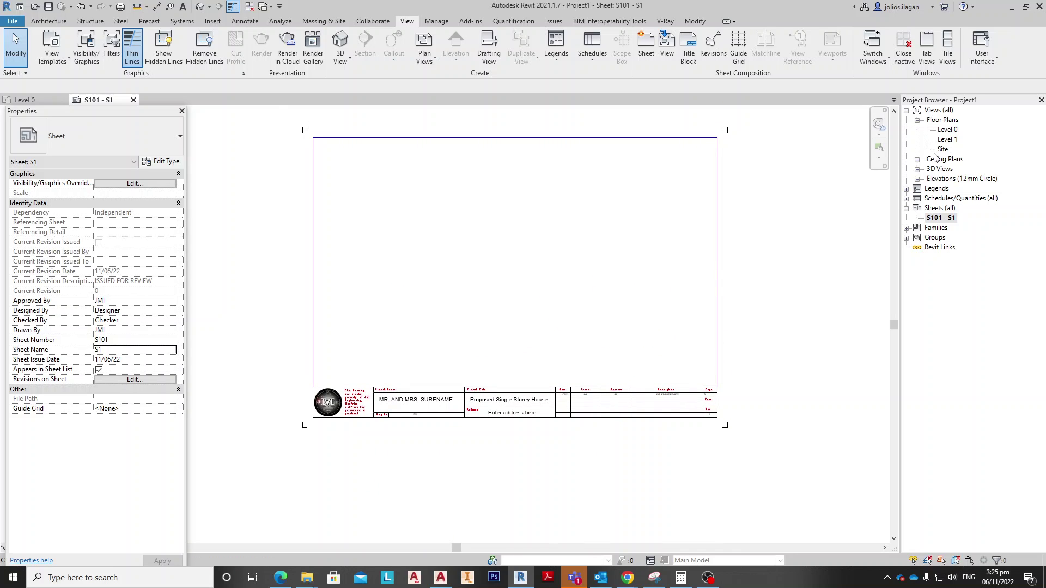
# Place the Level 0 floor plan onto sheet S101
pyautogui.click(950, 129)
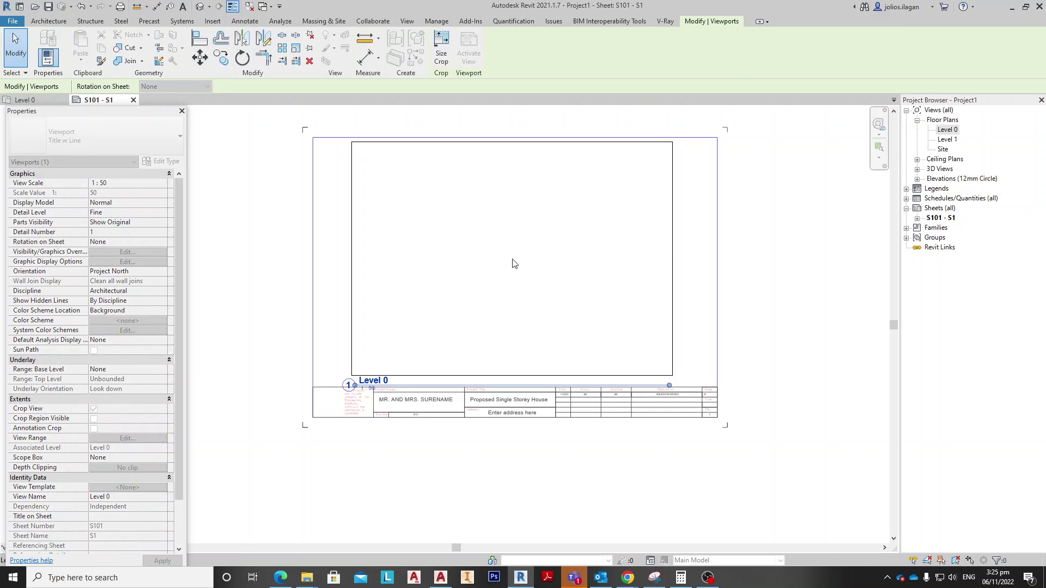
pyautogui.click(508, 262)
pyautogui.click(768, 226)
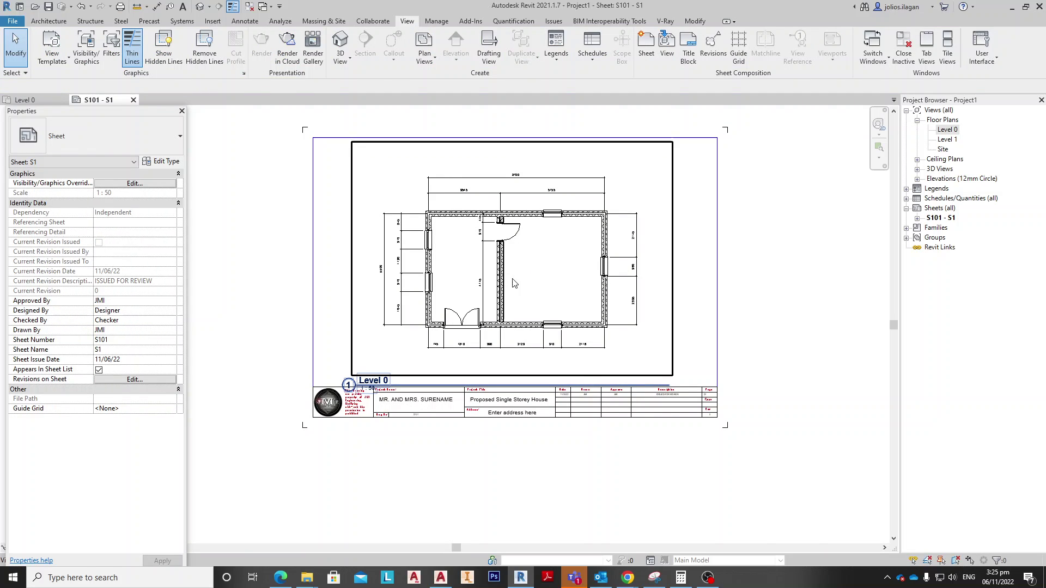
pyautogui.click(670, 398)
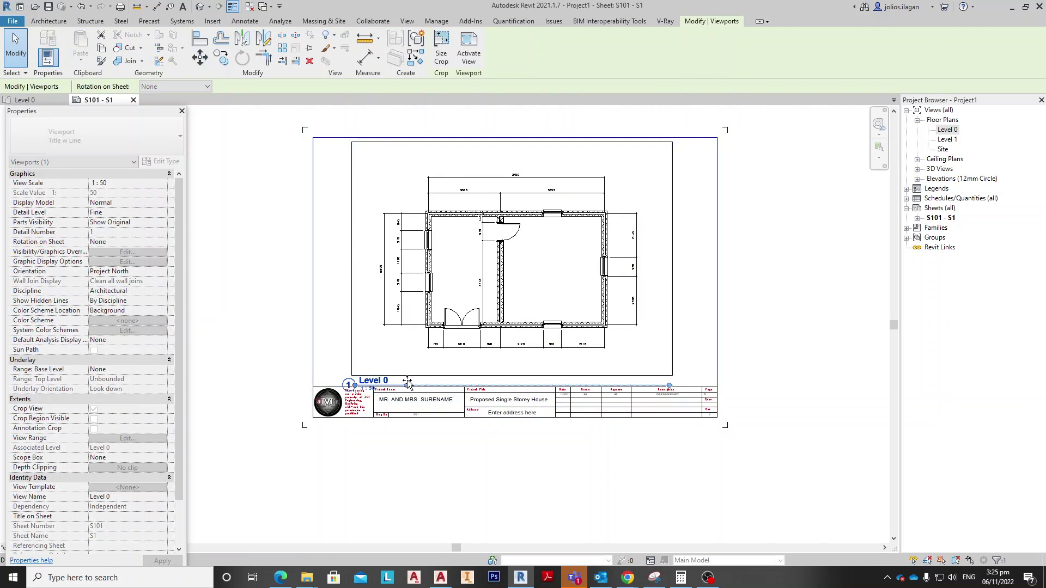
# Move the Level 0 1:50 view title beneath the plan, clear of the title strip
pyautogui.click(387, 490)
pyautogui.moveTo(374, 381); pyautogui.dragTo(515, 372)
pyautogui.click(406, 21)
pyautogui.click(577, 463)
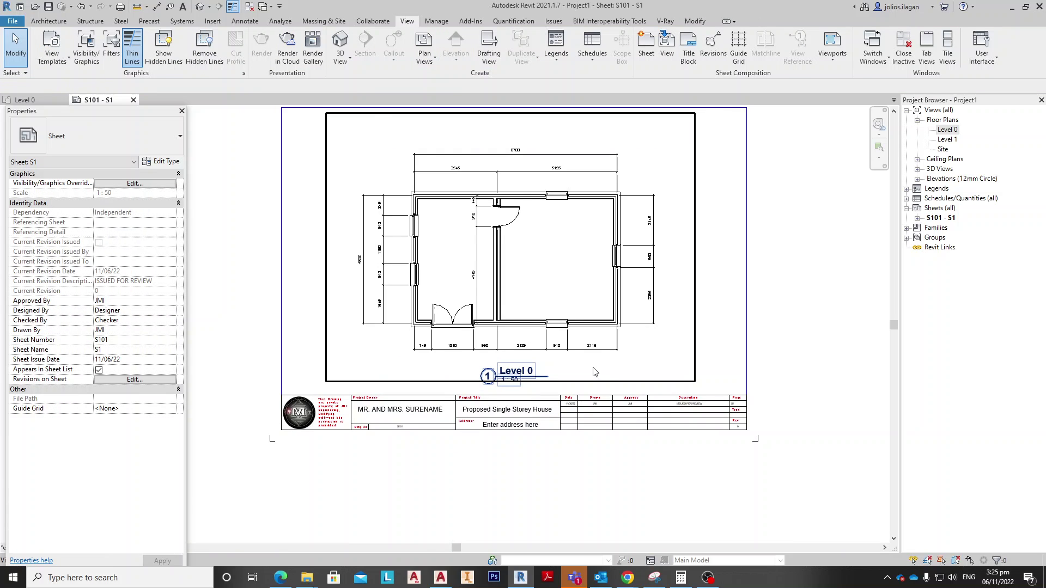
pyautogui.scroll(2, 577, 463)
pyautogui.scroll(-1, 572, 455)
pyautogui.scroll(-1, 579, 450)
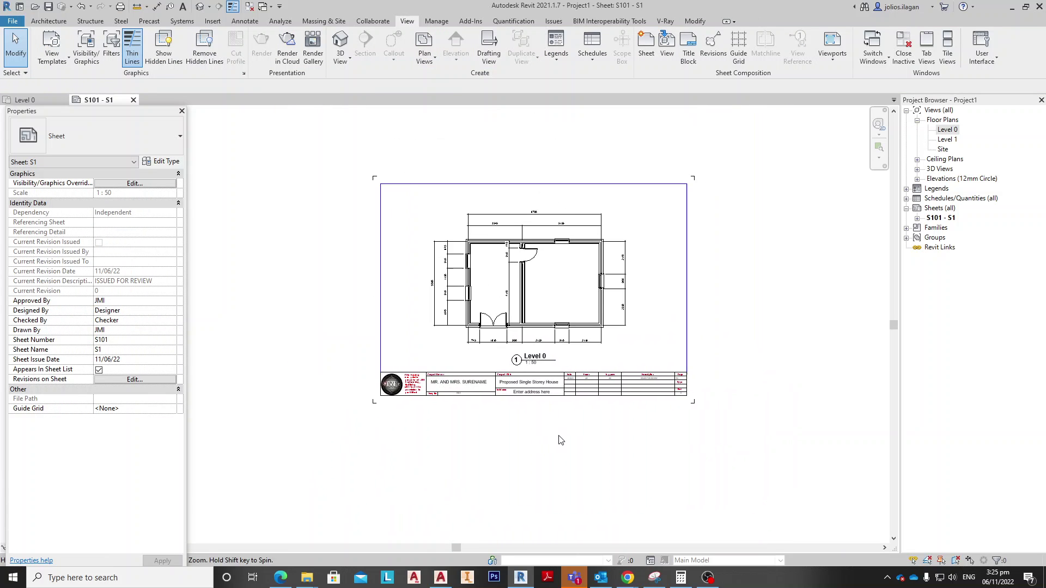
pyautogui.scroll(-1, 561, 437)
pyautogui.moveTo(548, 444); pyautogui.dragTo(502, 437, button='middle')
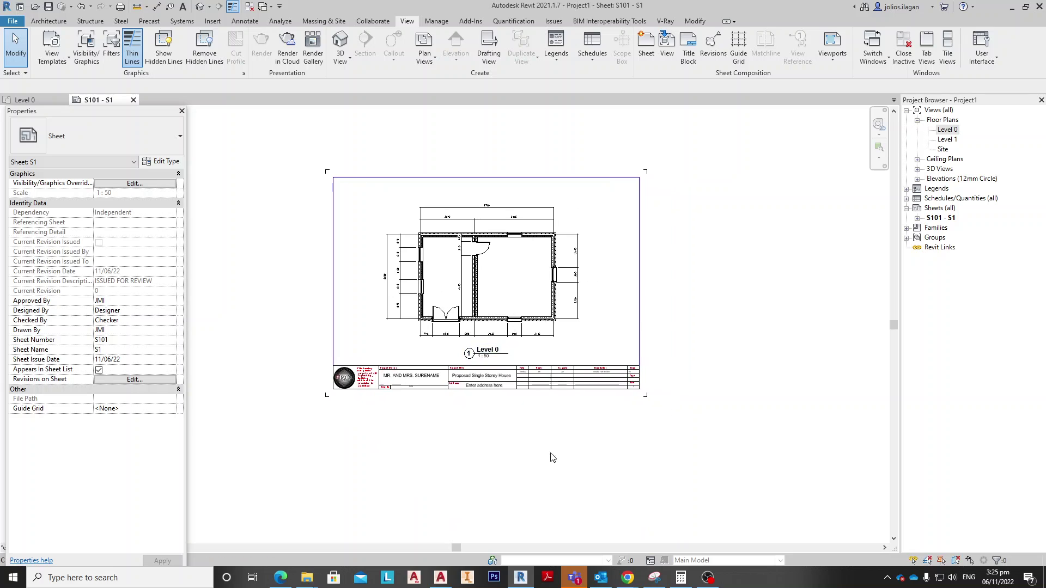
pyautogui.moveTo(654, 414); pyautogui.dragTo(663, 392, button='middle')
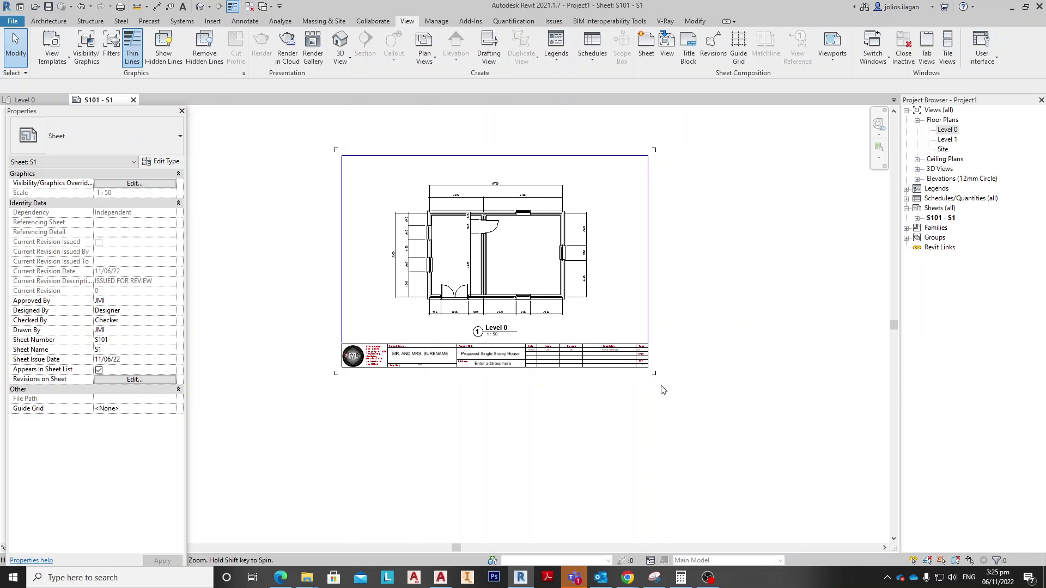
pyautogui.moveTo(588, 458); pyautogui.dragTo(603, 453, button='middle')
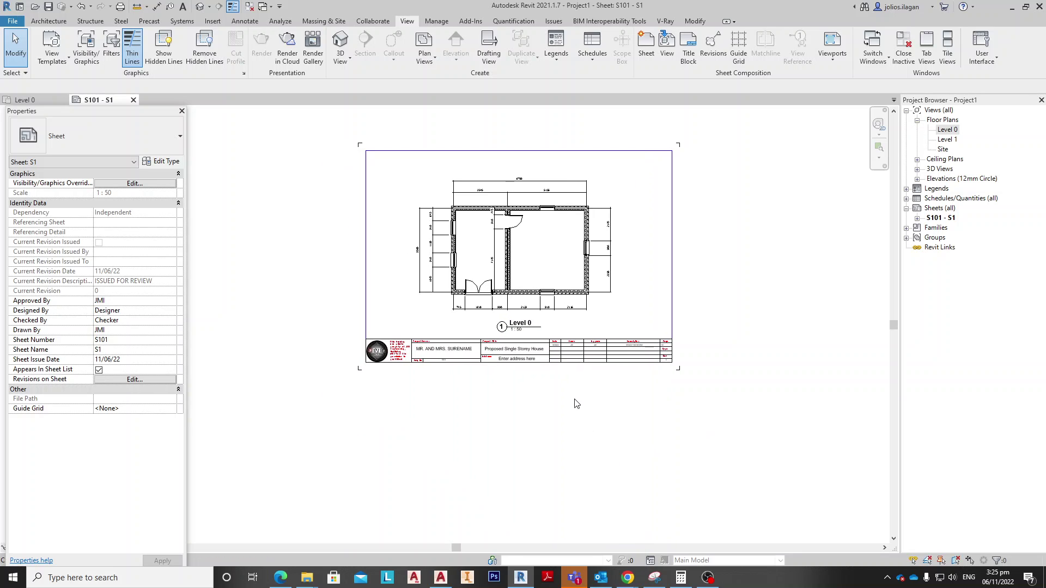